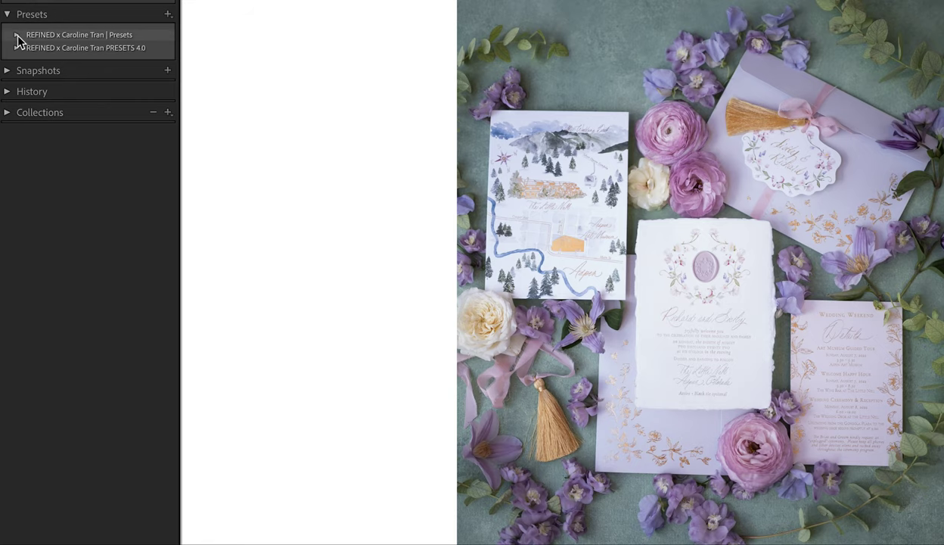
Step: Expand the older REFINED preset group and the PRESETS 4.0 group, and review their presets, tones and tools
click(17, 35)
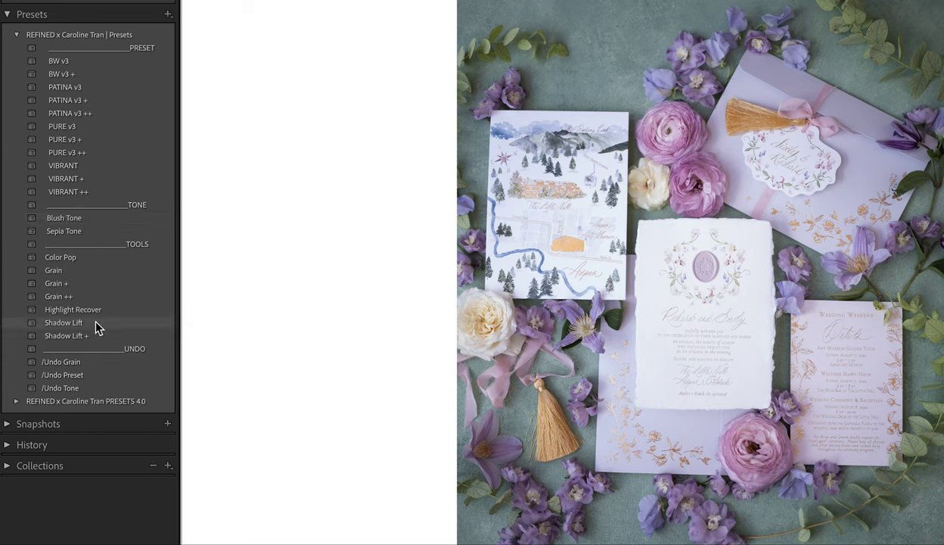
click(16, 401)
scroll(115, 372, down, 3)
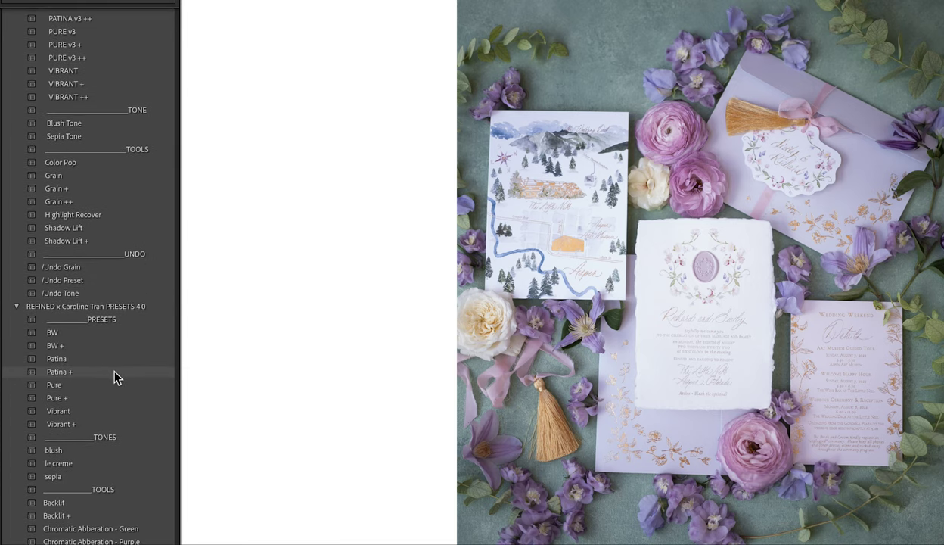
scroll(85, 198, down, 3)
scroll(85, 190, down, 1)
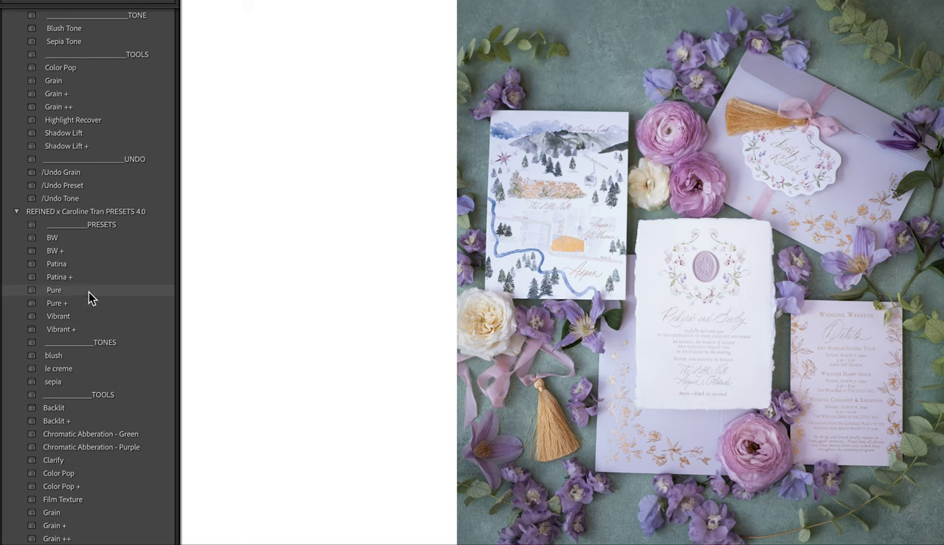
scroll(109, 314, down, 3)
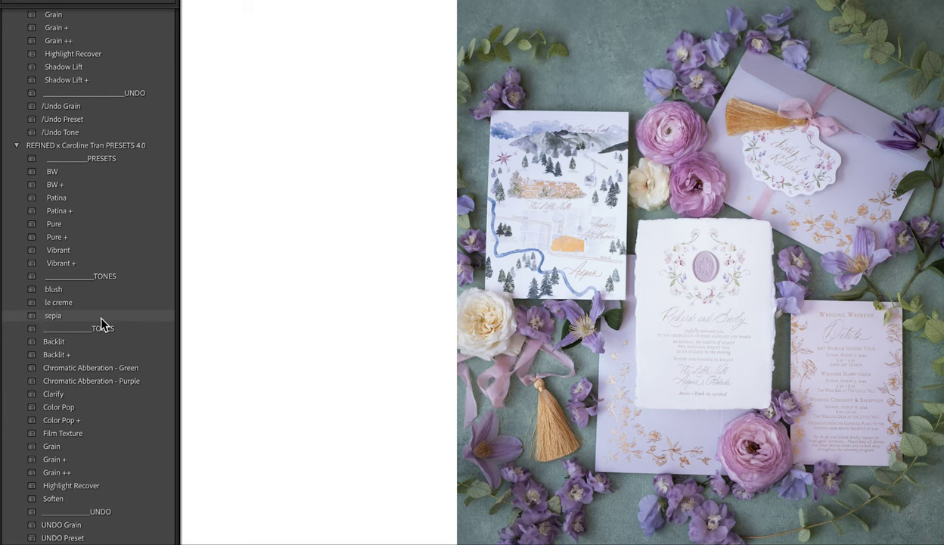
scroll(103, 323, down, 1)
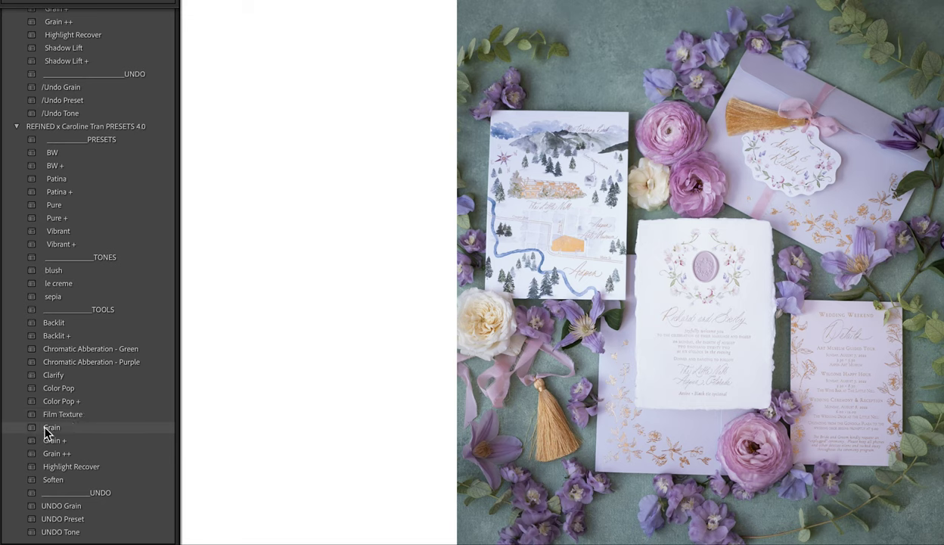
scroll(70, 469, up, 3)
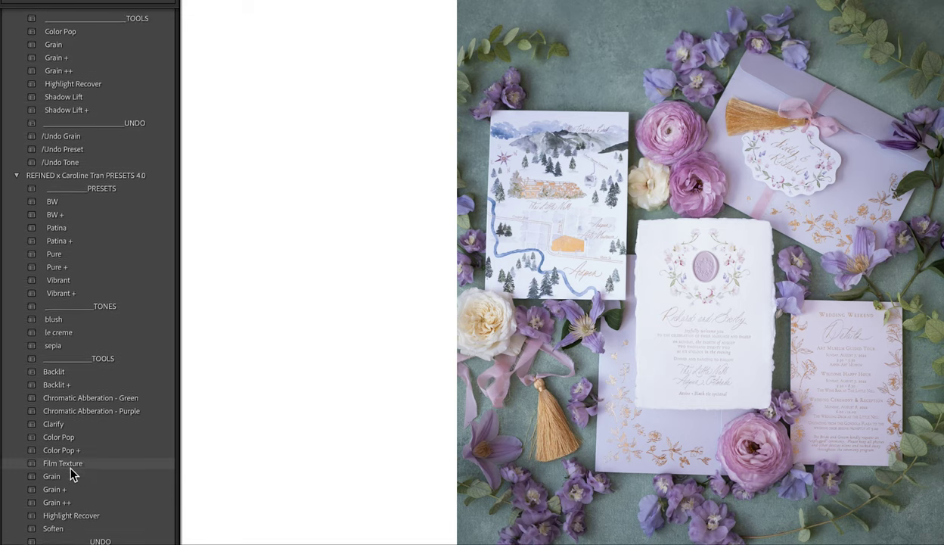
scroll(66, 409, up, 3)
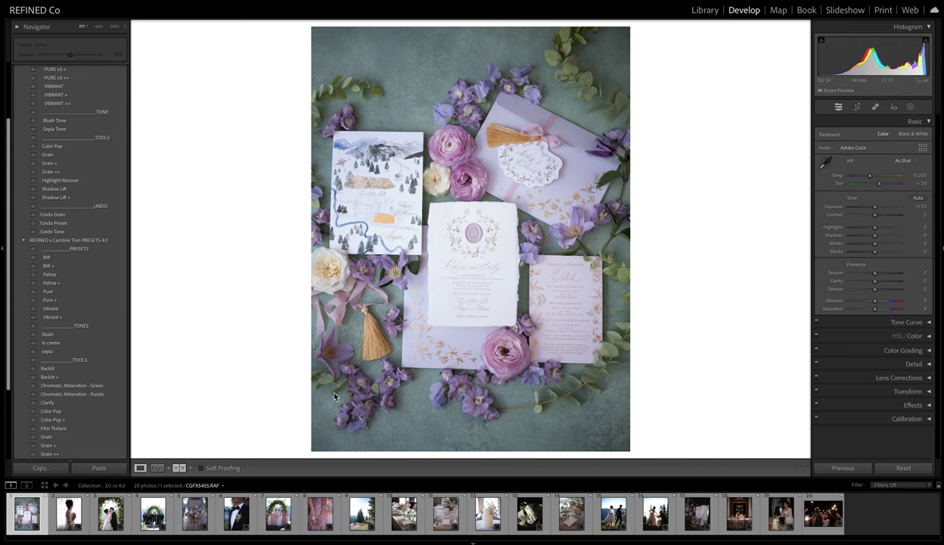
Step: Show the invitation flat-lay photo as side-by-side Before and After views and set its temperature to 6,421
key(y)
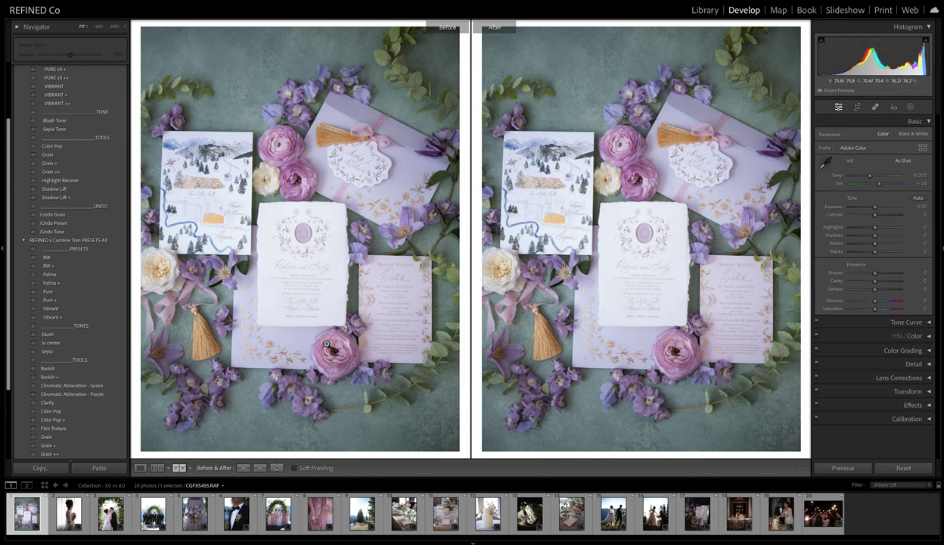
scroll(99, 141, up, 2)
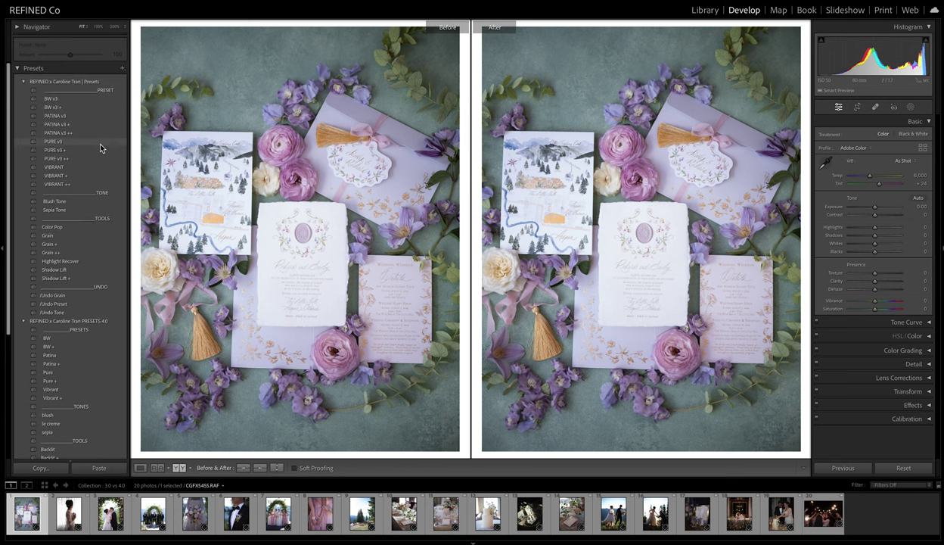
drag(869, 179, 873, 178)
Step: Apply the PATINA v3 preset and copy the After version's settings to the Before version
click(58, 116)
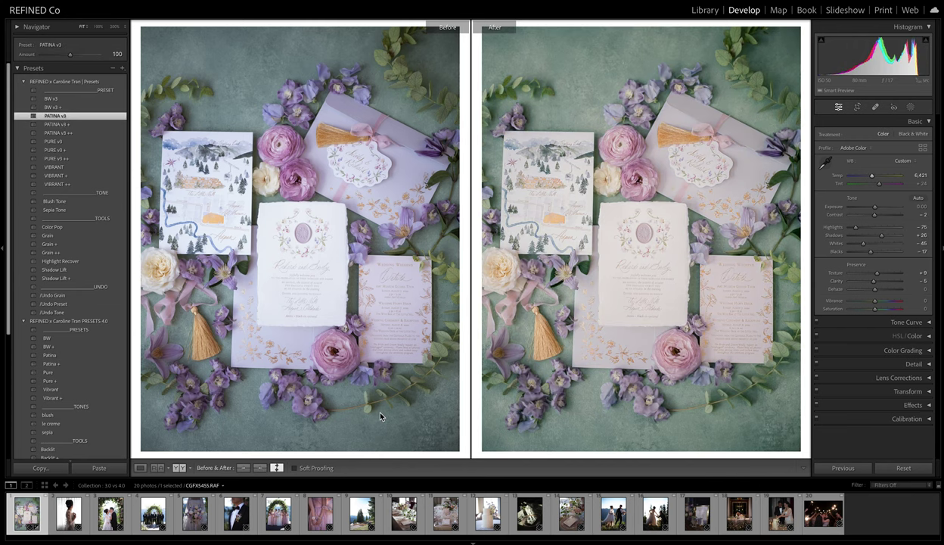
click(260, 468)
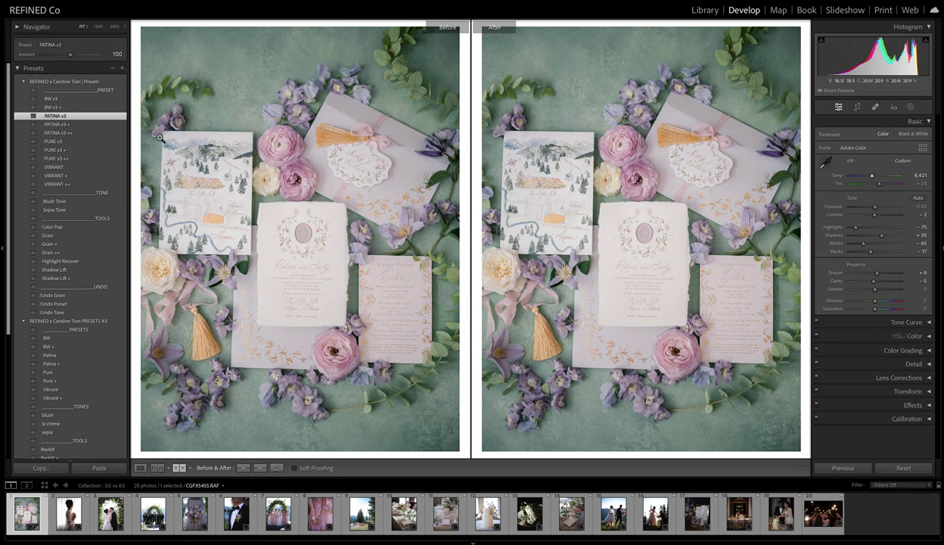
Step: Replace PATINA v3 with the 4.0 Patina preset on the After version and set its white balance to As Shot
click(60, 303)
scroll(84, 362, down, 3)
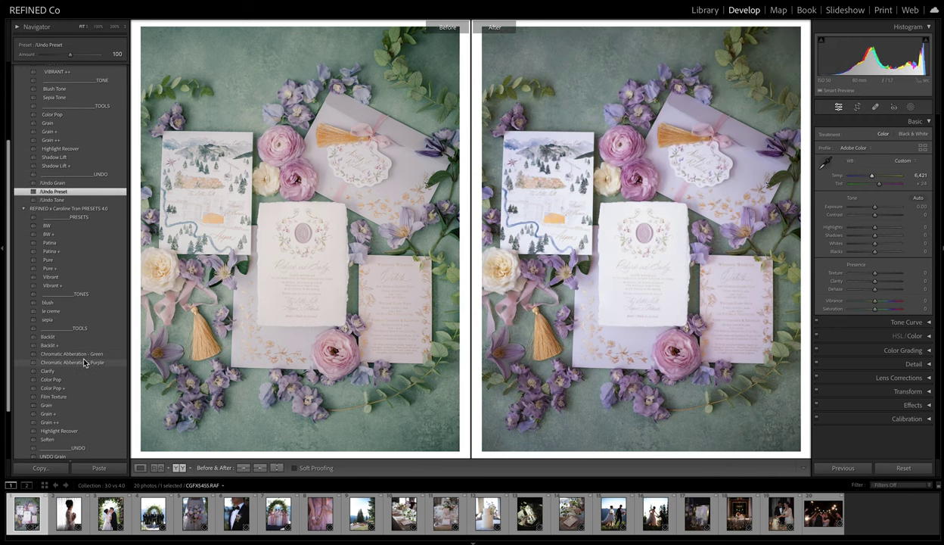
click(69, 243)
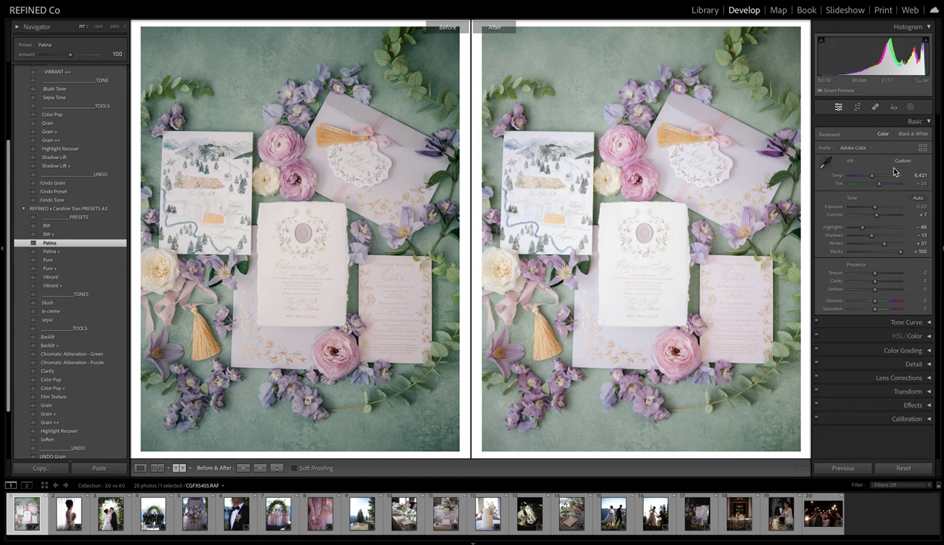
click(900, 161)
click(896, 79)
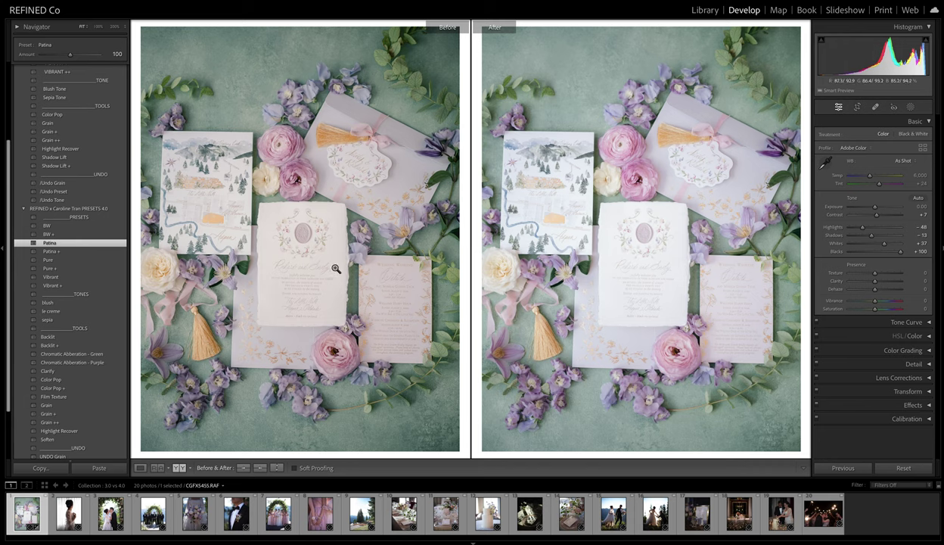
Step: Try the 4.0 Patina + preset on the After version and switch back to Patina
click(783, 182)
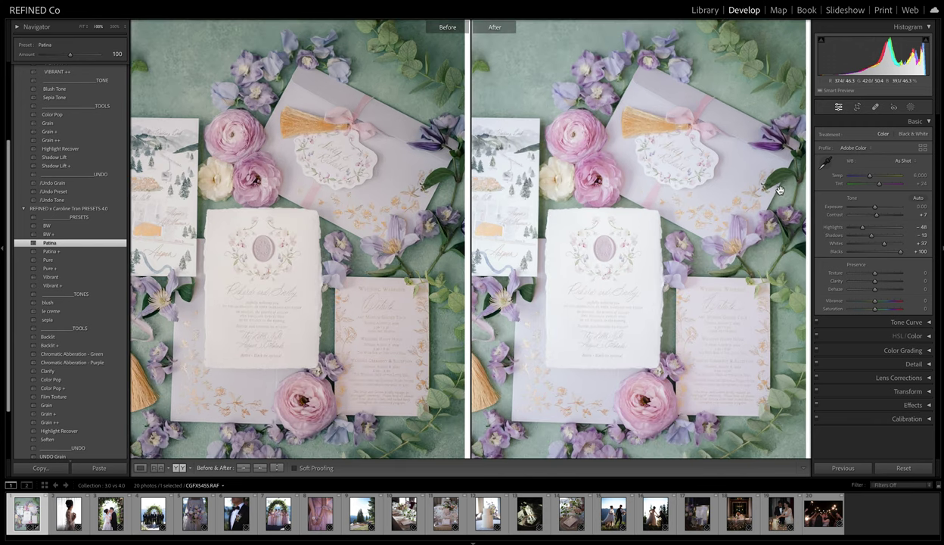
click(52, 250)
click(723, 273)
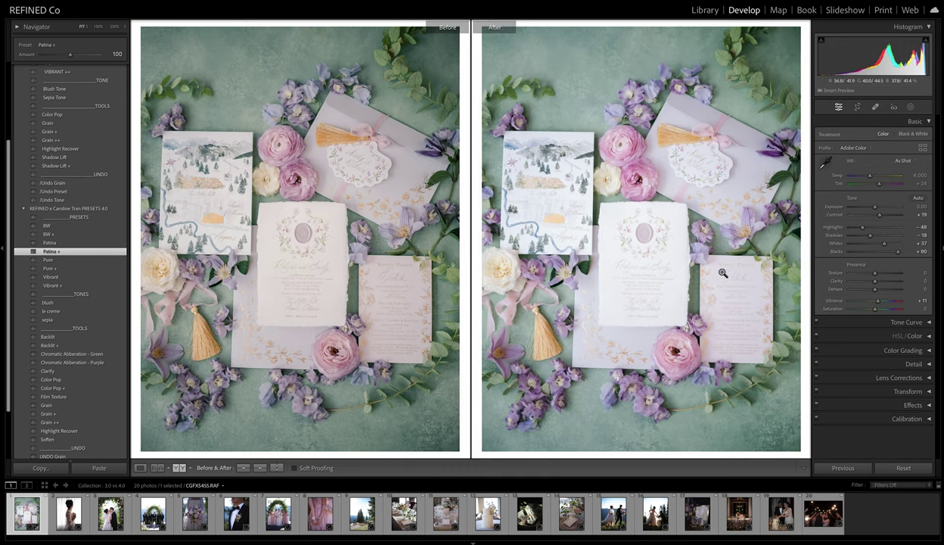
click(53, 242)
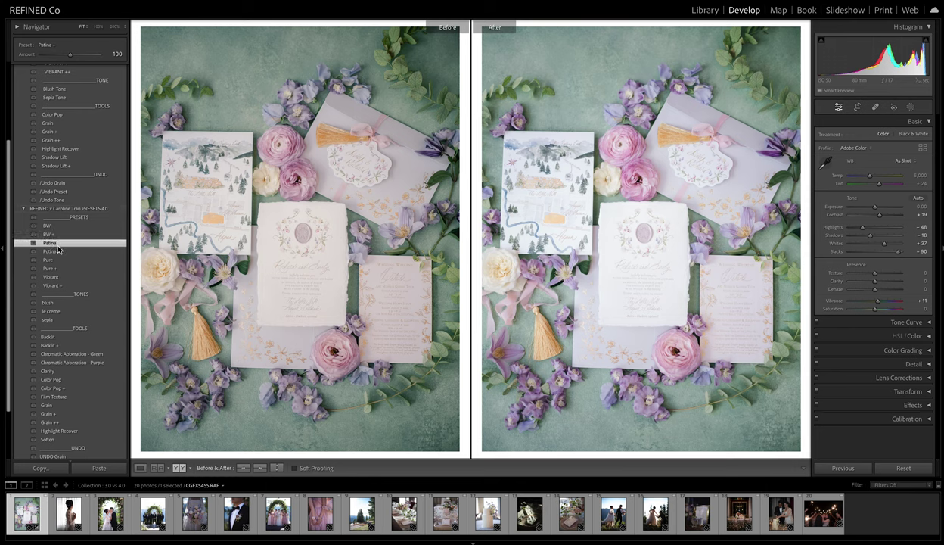
Step: Add the le creme tone to the Patina look, undoing and reapplying it to compare the difference
click(64, 312)
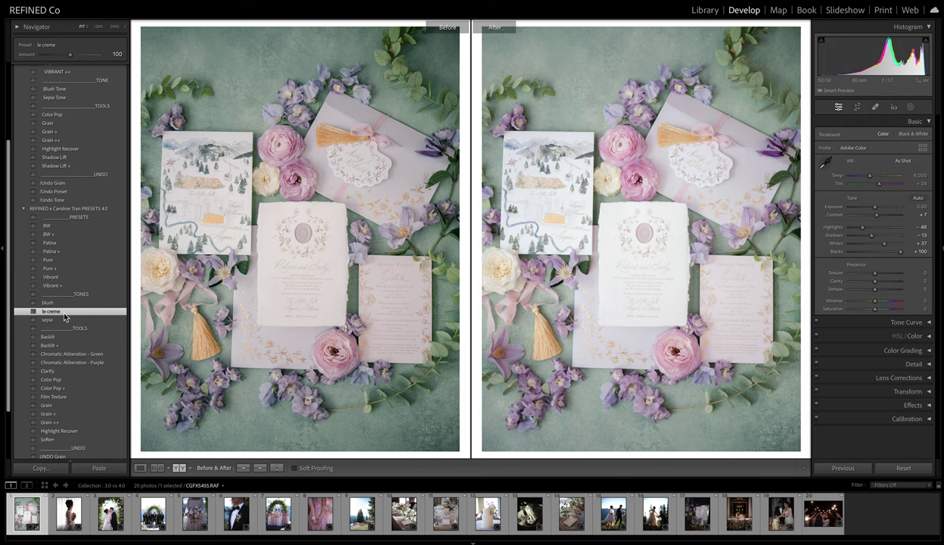
key(ctrl+z)
click(65, 313)
key(ctrl+z)
click(64, 313)
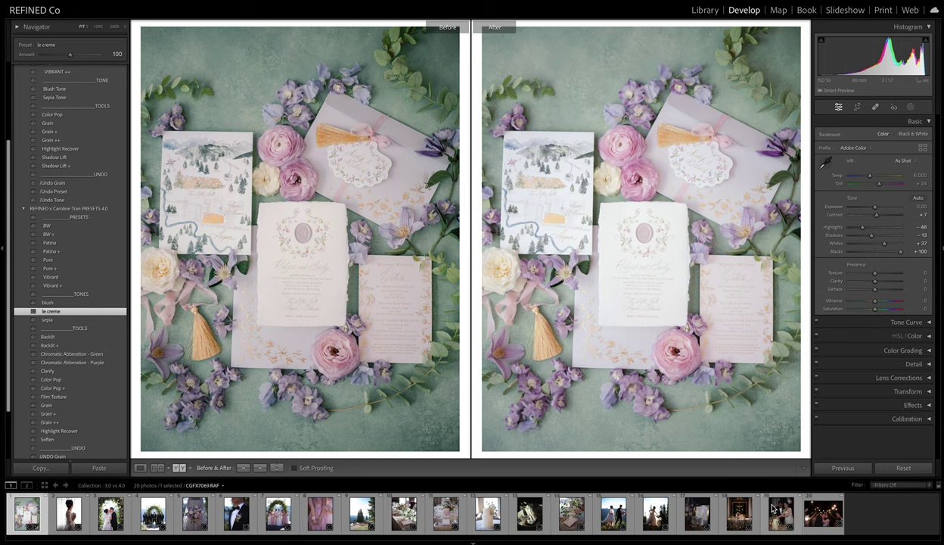
Step: Reset the photo's edits and apply the PURE v3 preset to both the Before and After versions
click(911, 469)
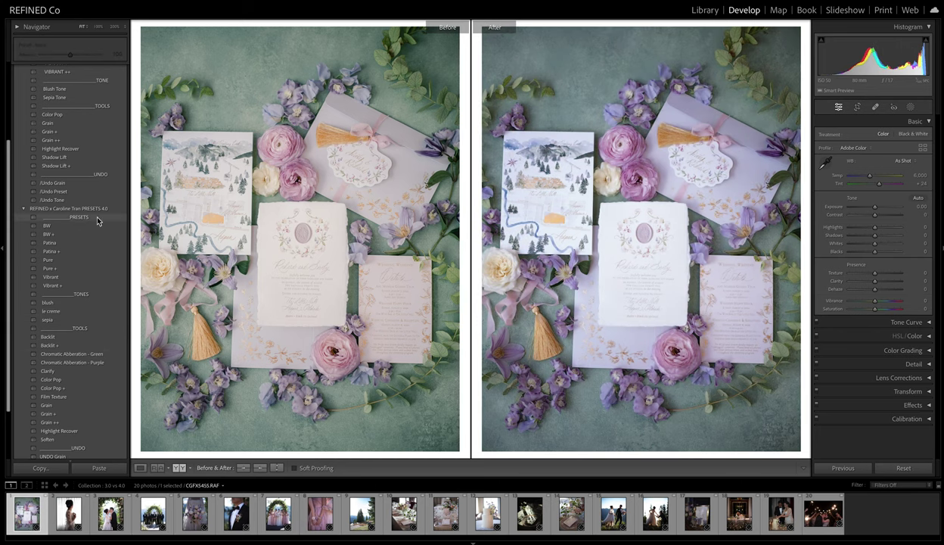
scroll(59, 150, up, 2)
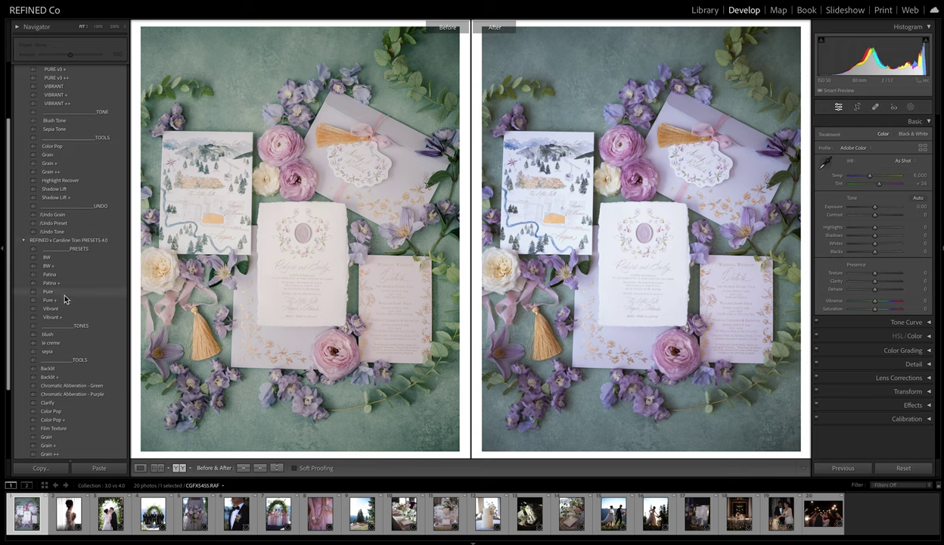
scroll(64, 299, up, 4)
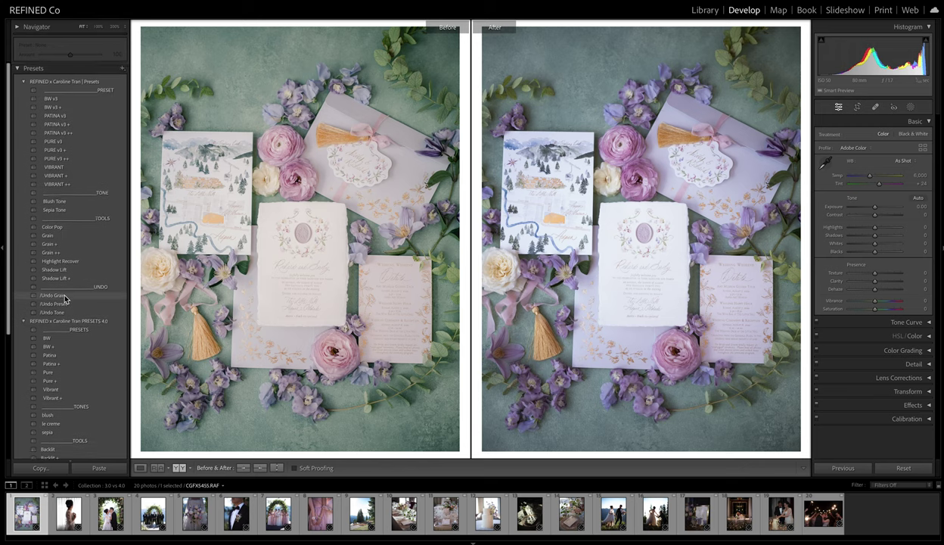
click(57, 141)
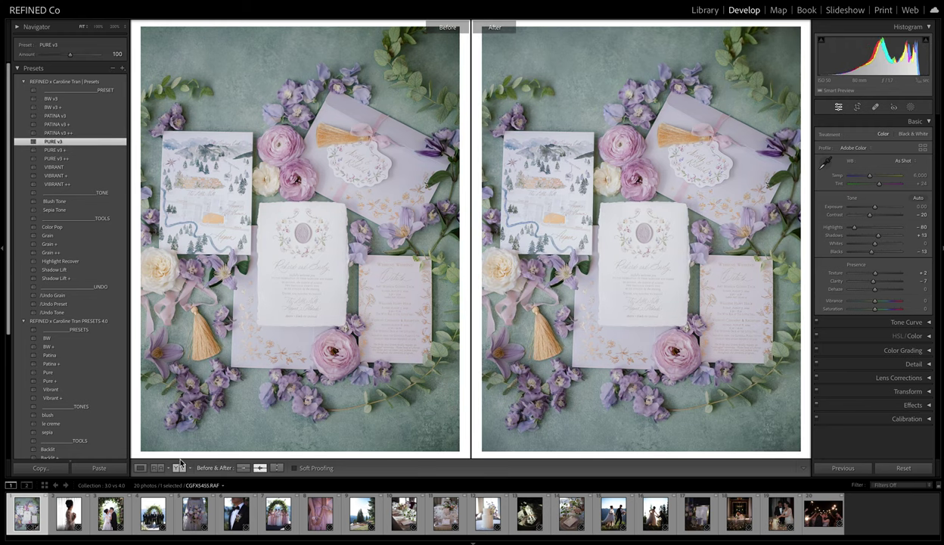
Step: Reset the After version, apply the 4.0 Pure preset and compare it with PURE v3 up close
click(903, 469)
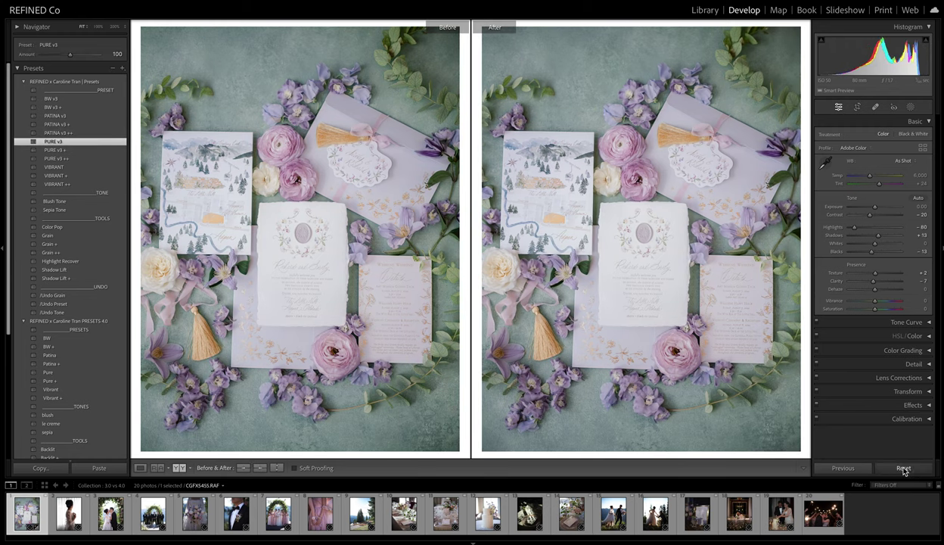
click(49, 372)
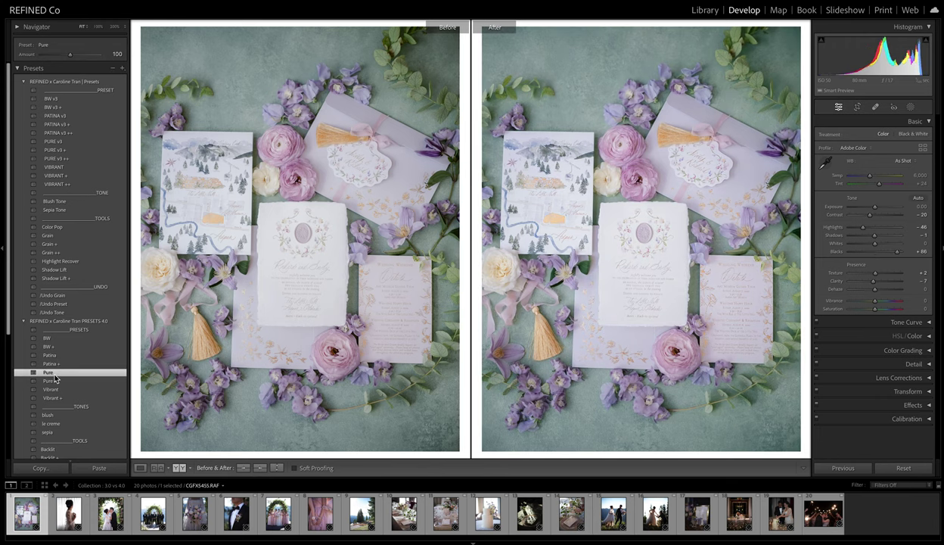
click(629, 195)
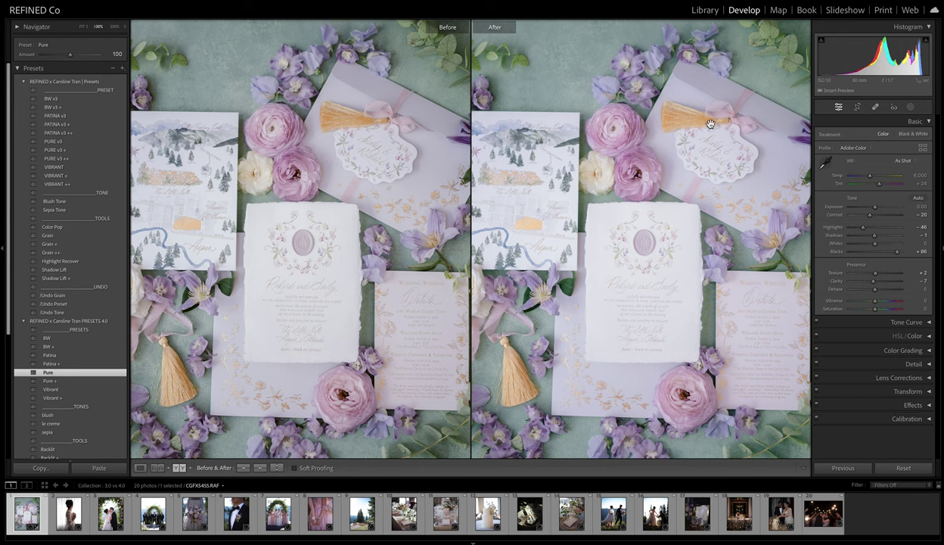
click(661, 304)
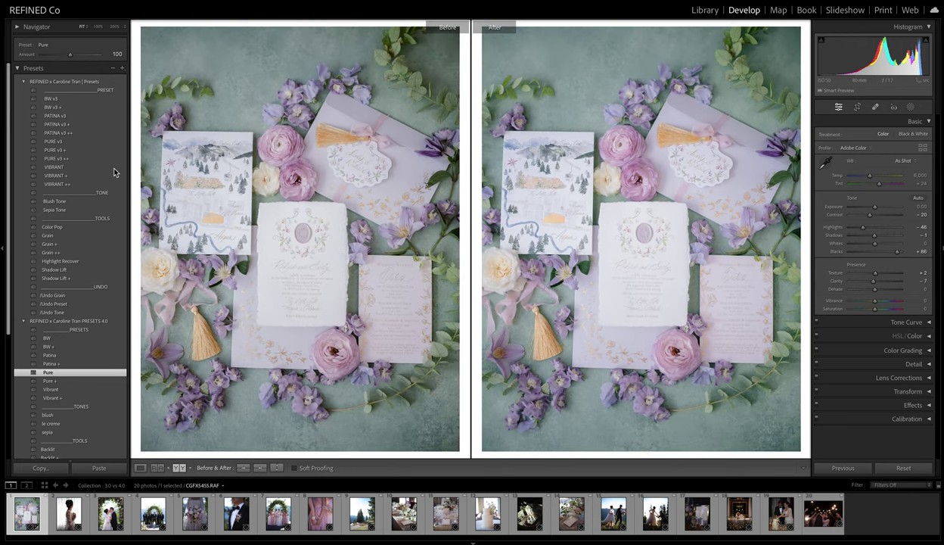
Step: Try the blush and le creme tones on the Pure look, undoing each, and apply the 4.0 Pure + preset
click(64, 415)
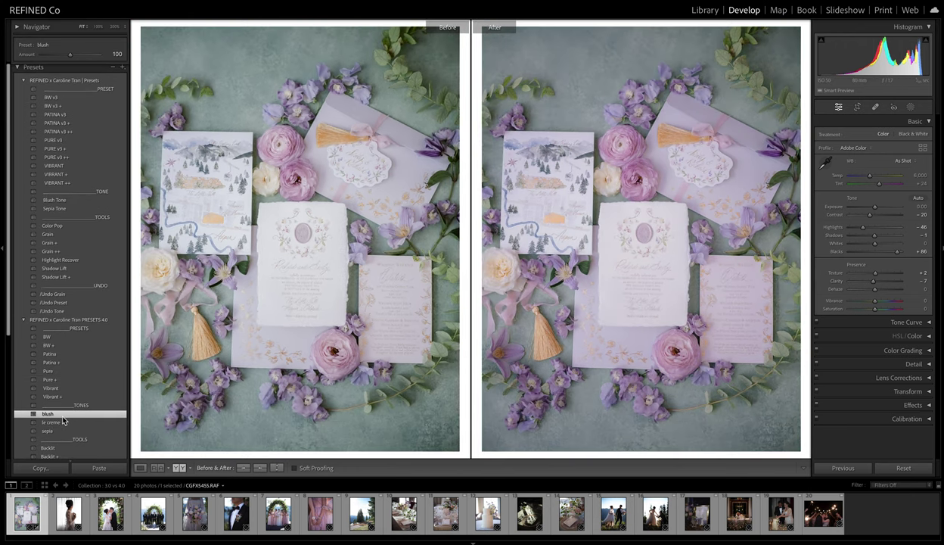
key(ctrl+z)
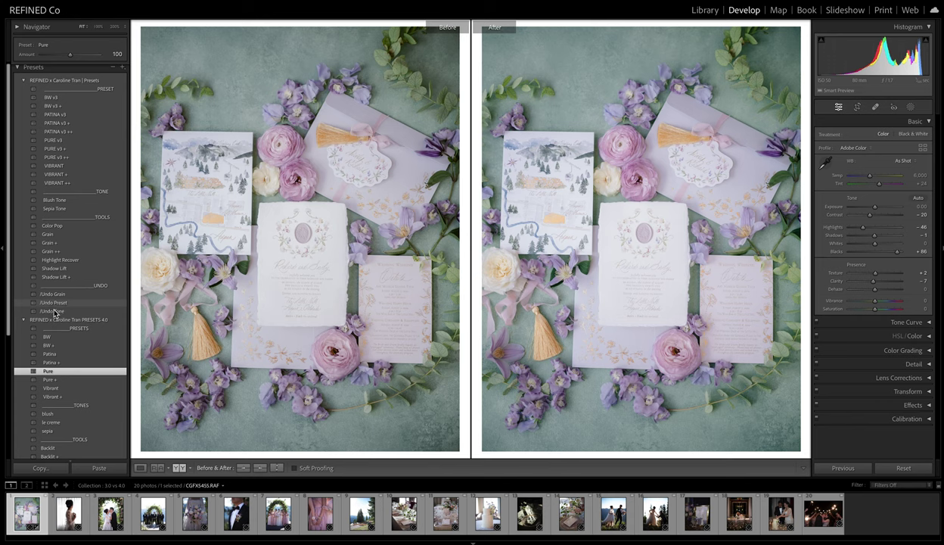
click(59, 423)
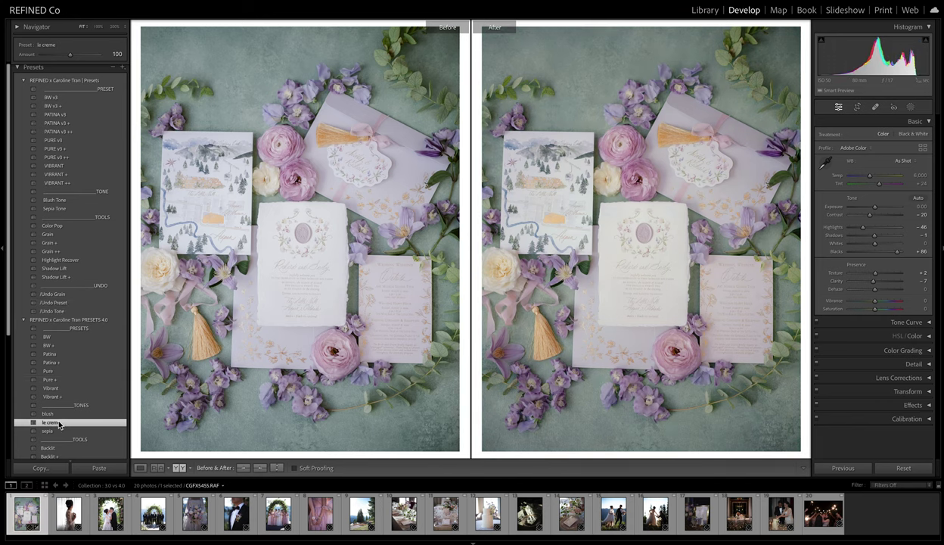
key(ctrl+z)
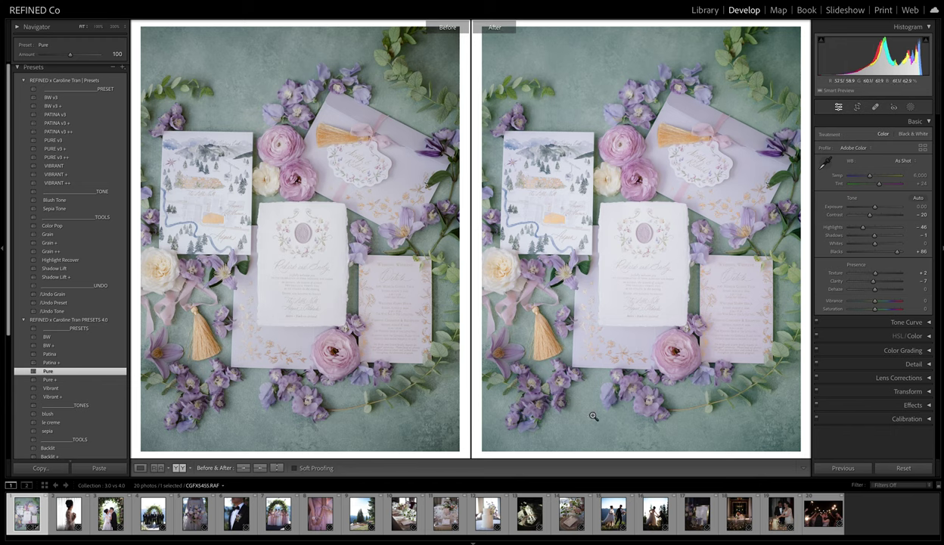
click(60, 380)
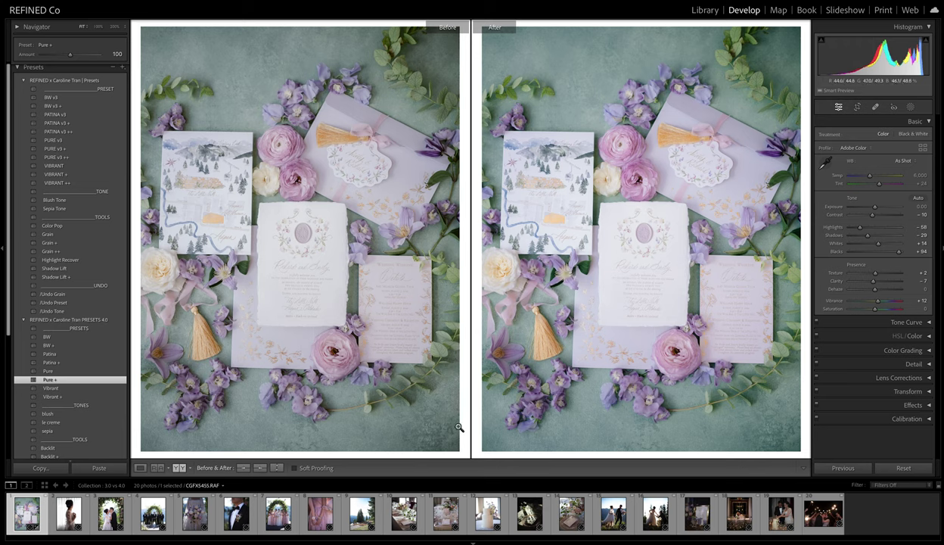
Step: Clear the edits on the invitation flat-lay photo and apply the older VIBRANT preset
click(68, 513)
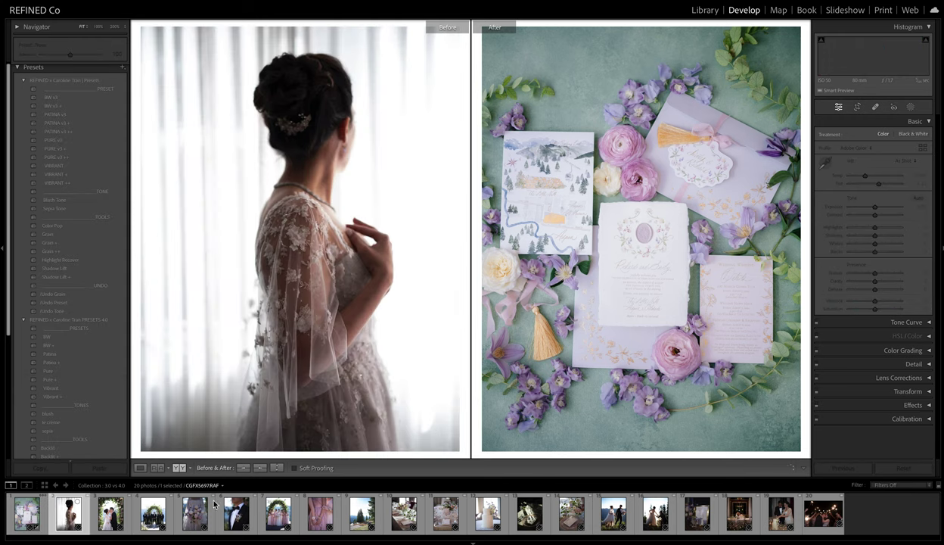
key(Left)
click(852, 469)
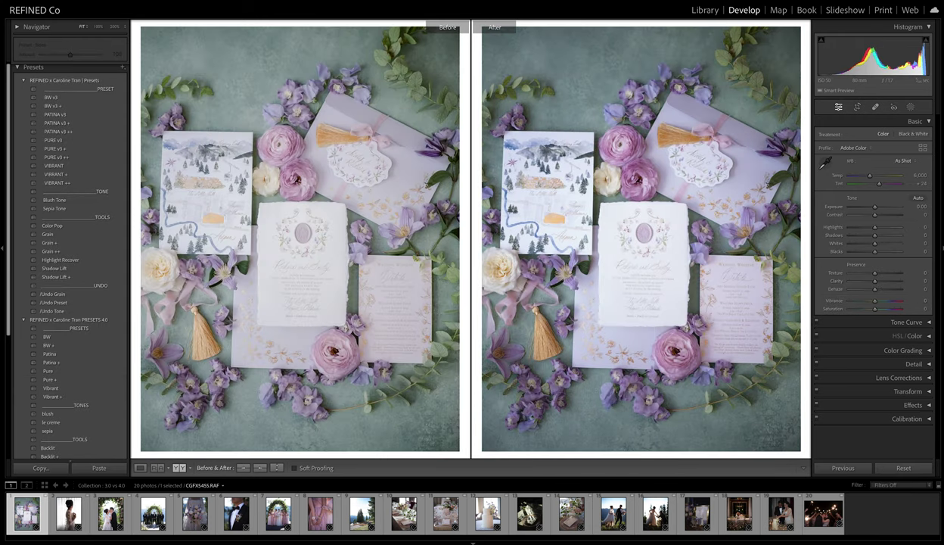
click(70, 166)
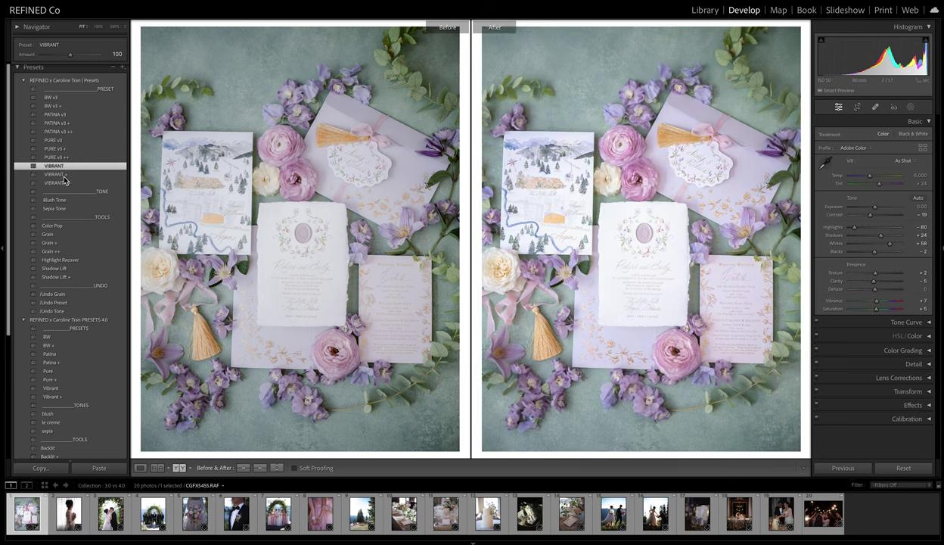
Step: Copy the VIBRANT look to the Before version, reset the After version and apply the 4.0 Vibrant preset to it
click(259, 468)
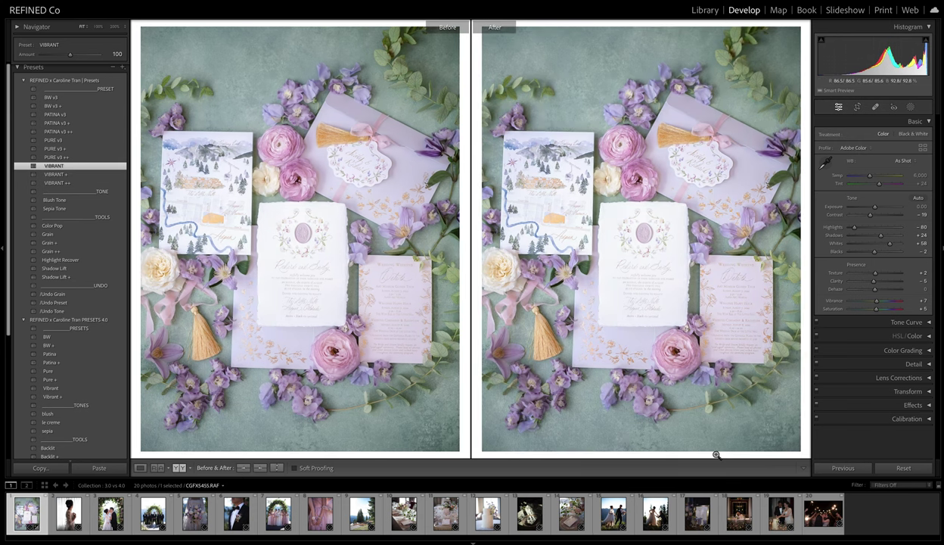
click(902, 468)
click(53, 388)
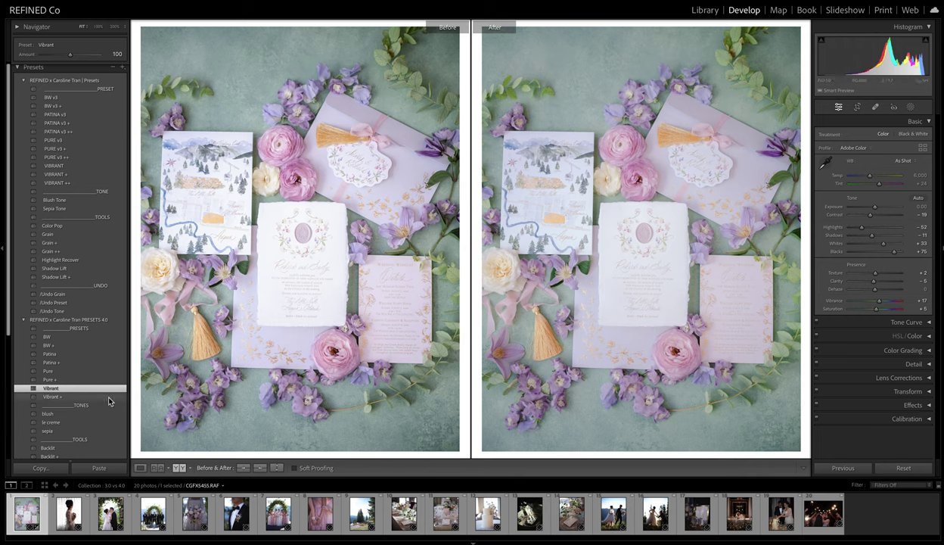
Step: Set the After version's highlights to -40 and apply the 4.0 Color Pop tool, followed by Color Pop +
mouse_move(860, 227)
mouse_down()
mouse_move(878, 232)
mouse_move(839, 228)
mouse_move(877, 228)
mouse_move(858, 237)
mouse_up()
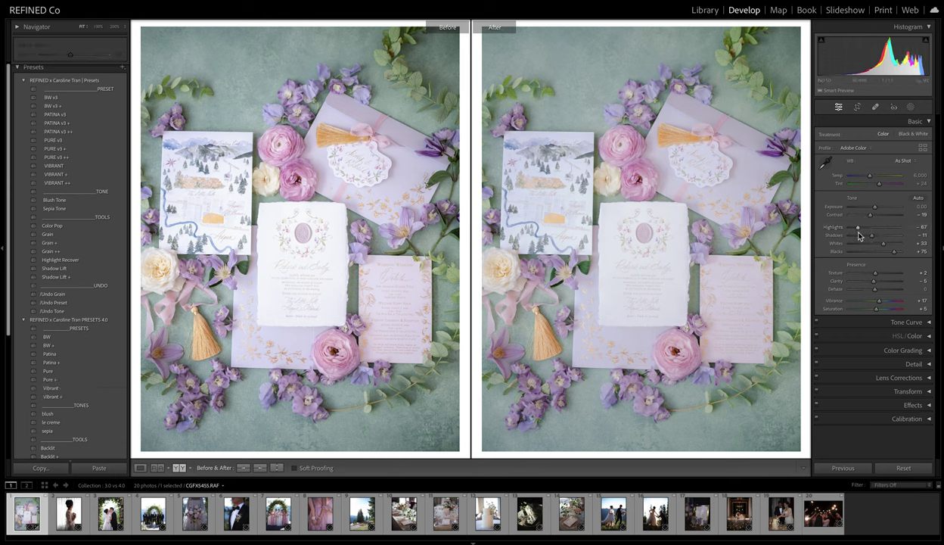
mouse_move(858, 235)
mouse_down()
mouse_move(842, 225)
mouse_move(865, 231)
mouse_up()
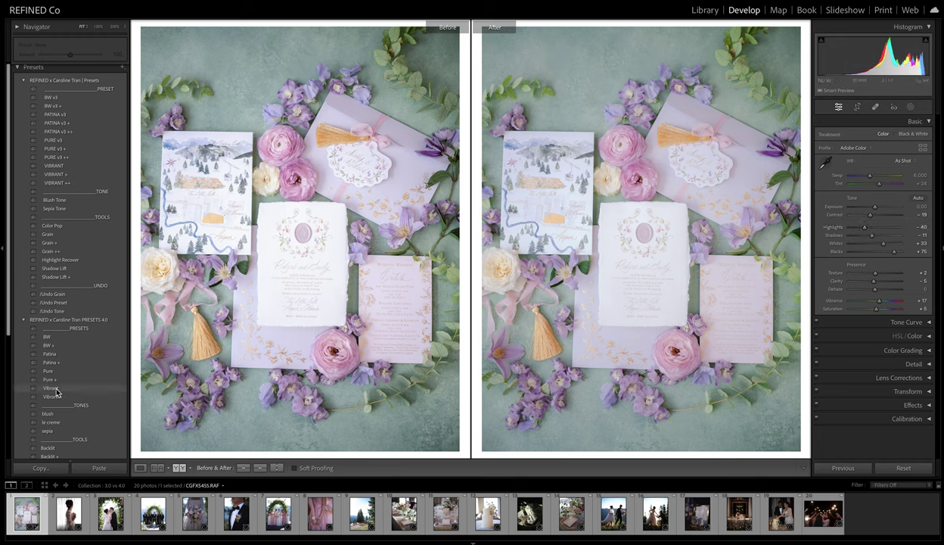
scroll(54, 382, down, 3)
click(61, 420)
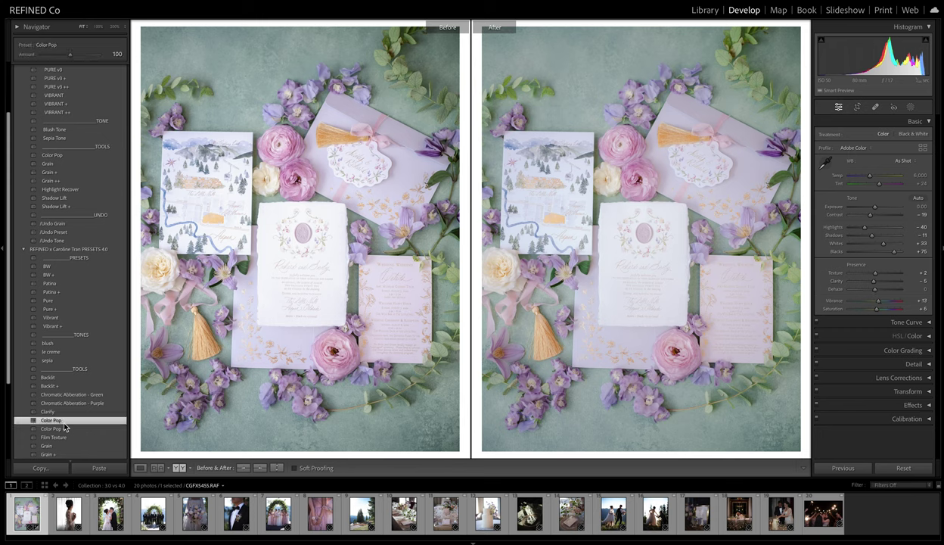
click(54, 429)
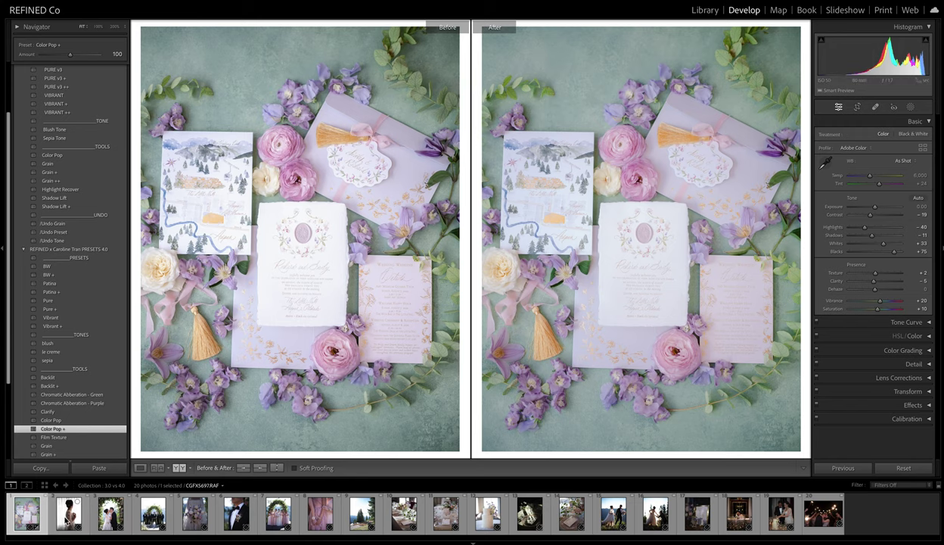
Step: Apply PATINA v3 to the backlit bride portrait, set exposure to +0.40 and copy the look to the Before version
click(67, 510)
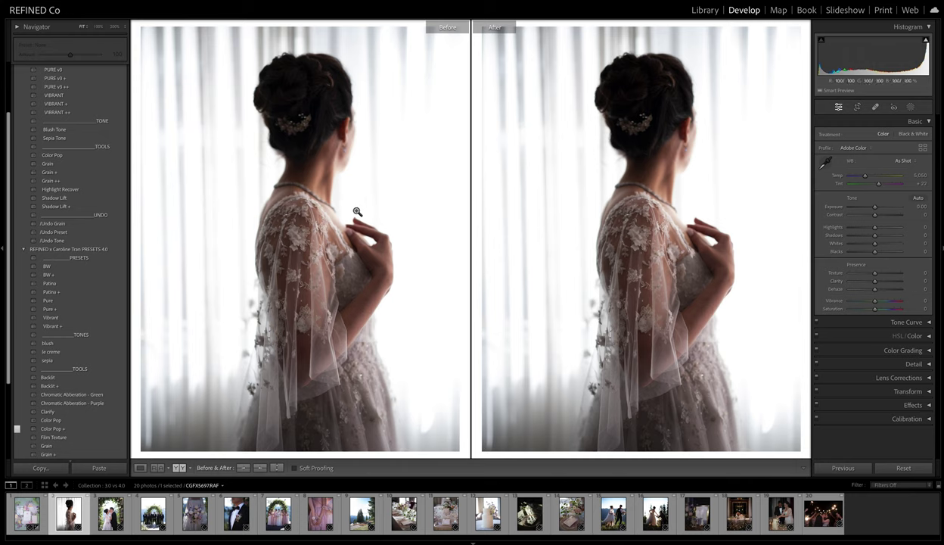
scroll(61, 145, up, 3)
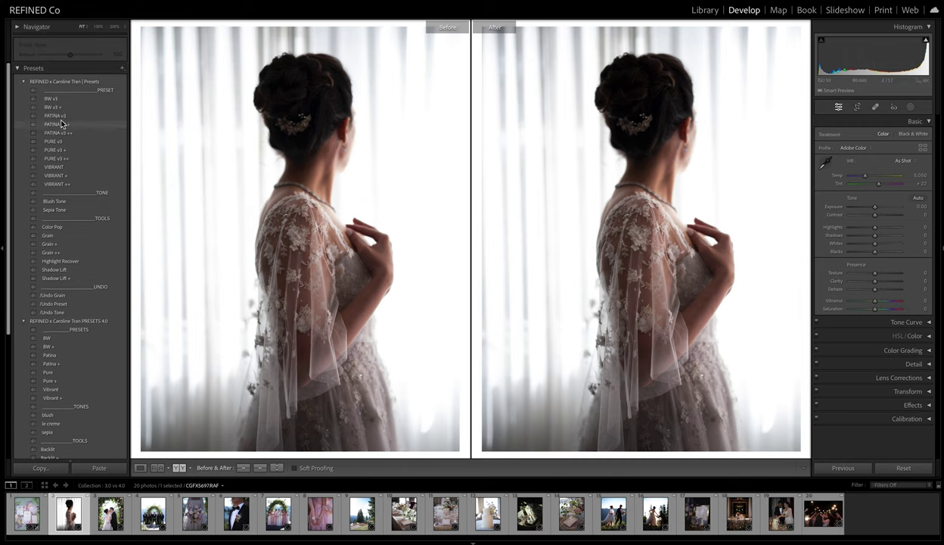
click(60, 116)
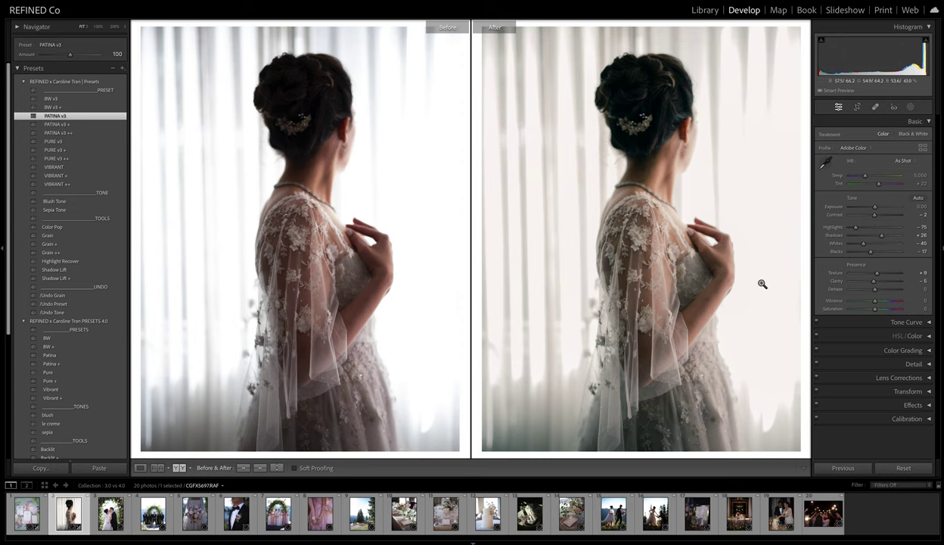
drag(875, 211, 877, 212)
click(259, 468)
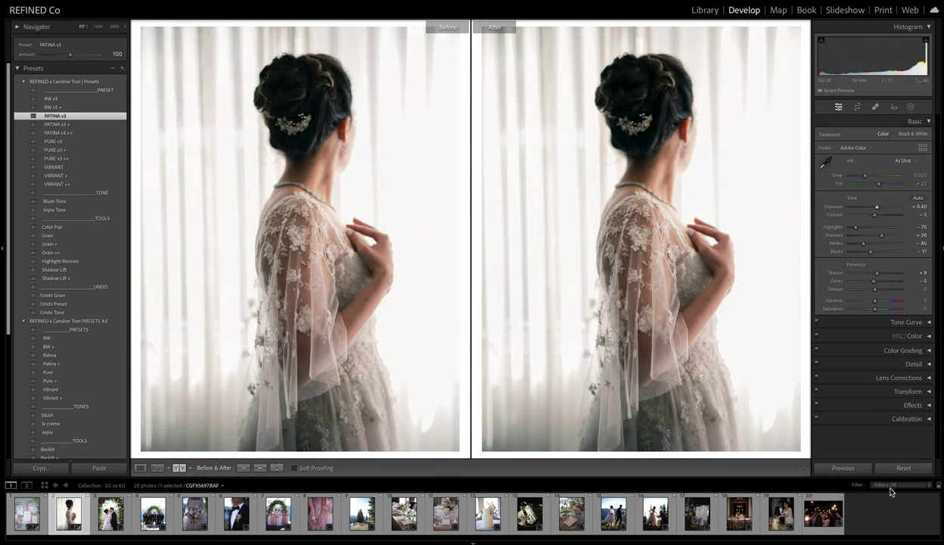
Step: Reset the After version, apply the 4.0 Patina preset and set its exposure to +0.50
click(922, 468)
scroll(50, 342, down, 3)
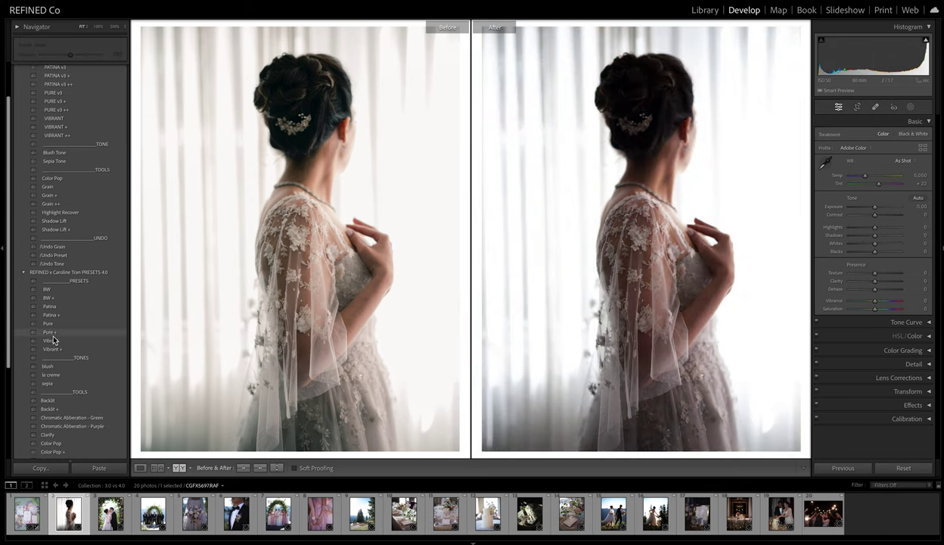
click(60, 287)
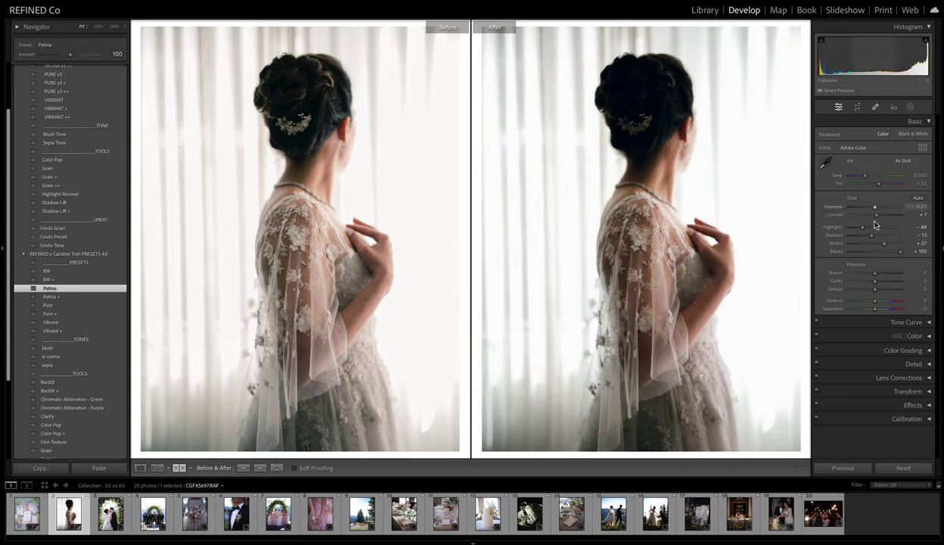
drag(874, 207, 877, 211)
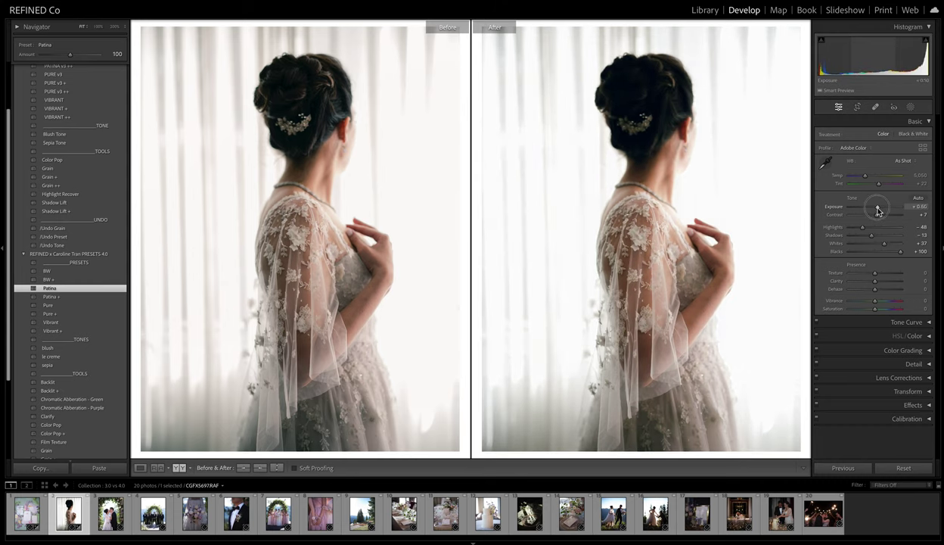
drag(878, 211, 877, 211)
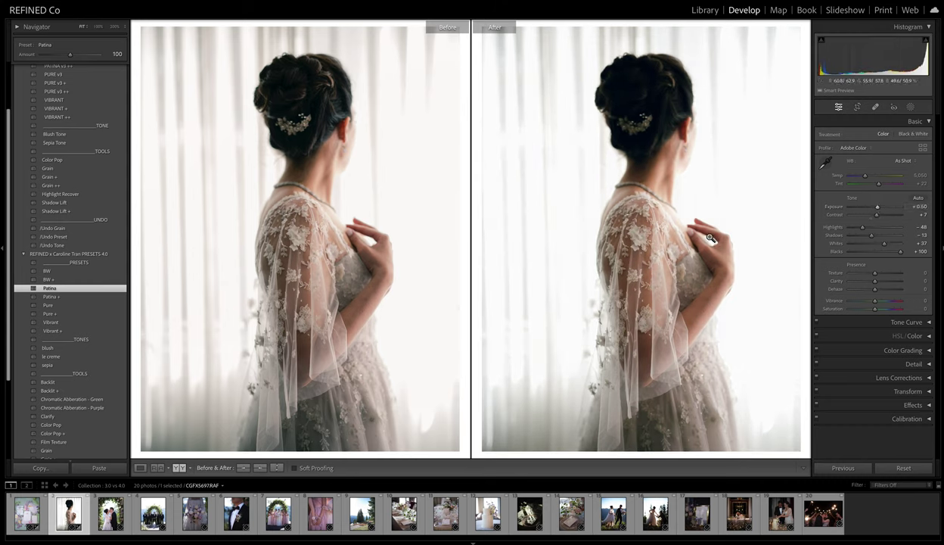
Step: Compare the two Patina looks up close on the dress and hair, and set the After version's shadows to +8
click(663, 171)
drag(629, 382, 641, 342)
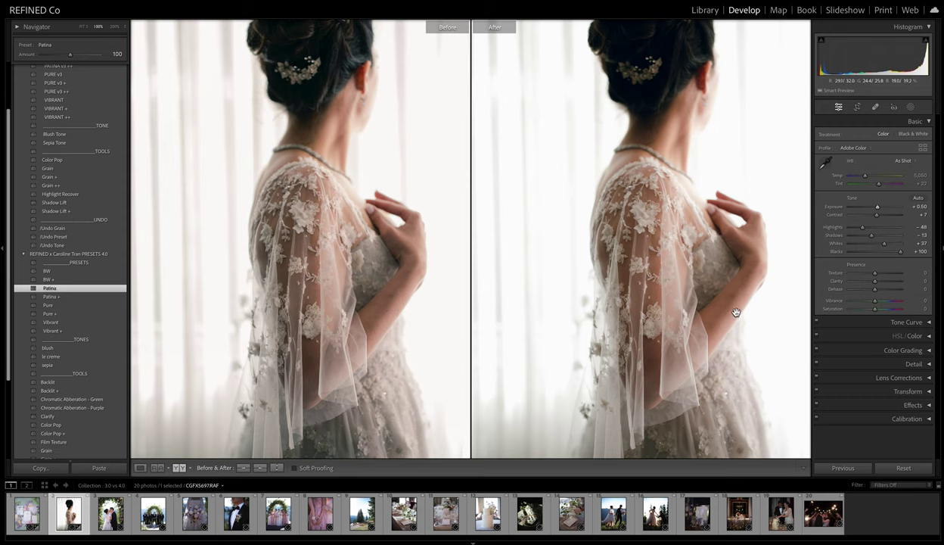
drag(728, 275, 710, 309)
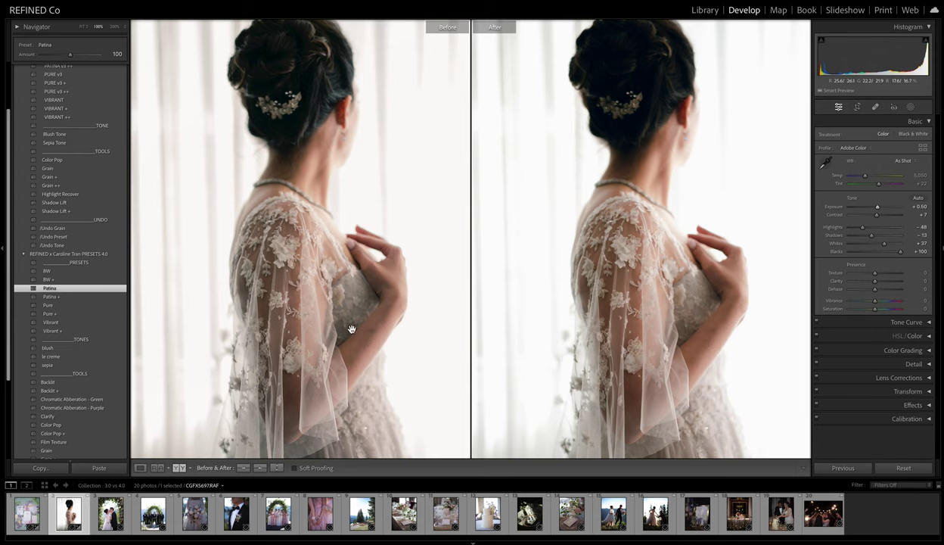
drag(668, 143, 649, 186)
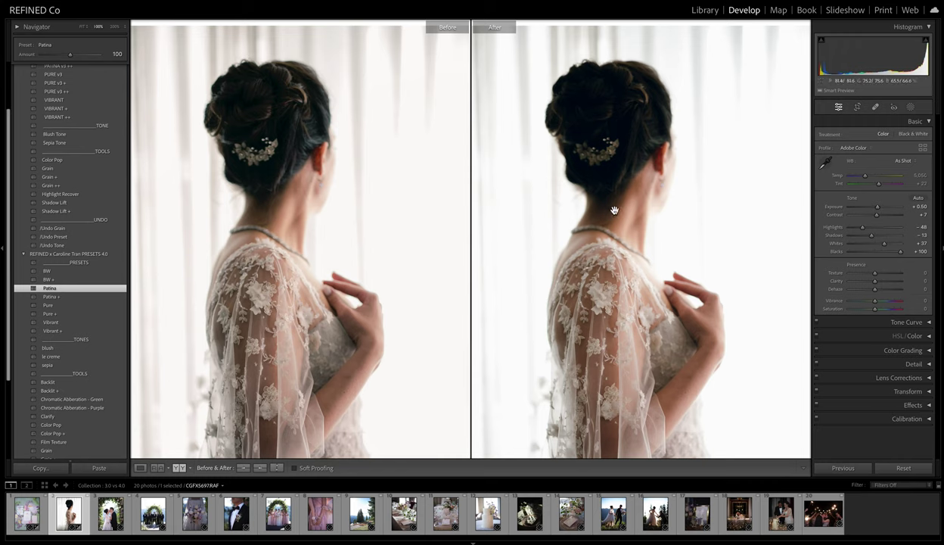
drag(872, 238, 876, 237)
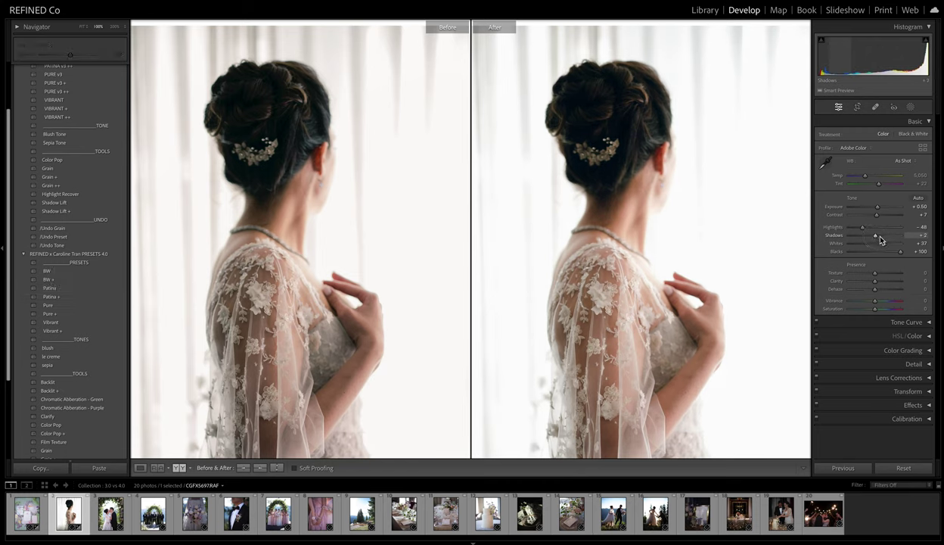
drag(877, 240, 879, 240)
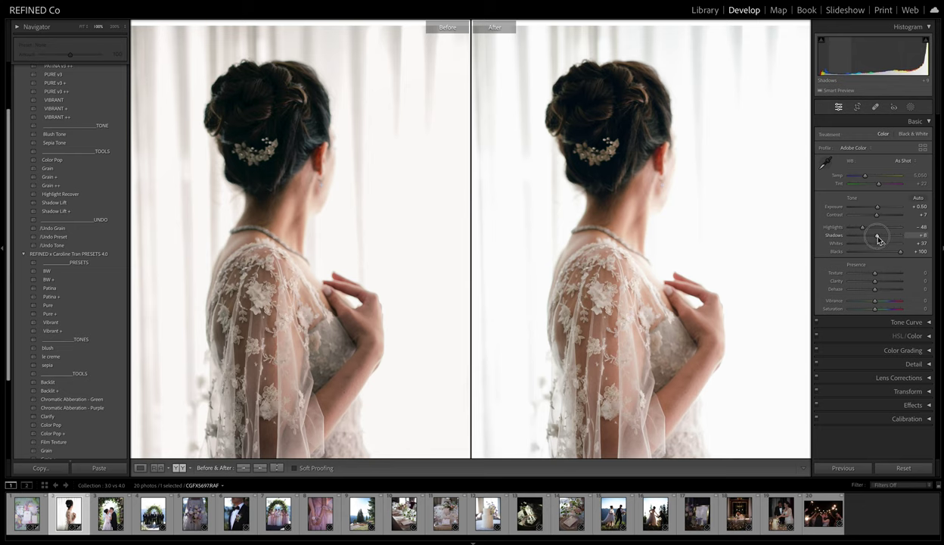
click(670, 200)
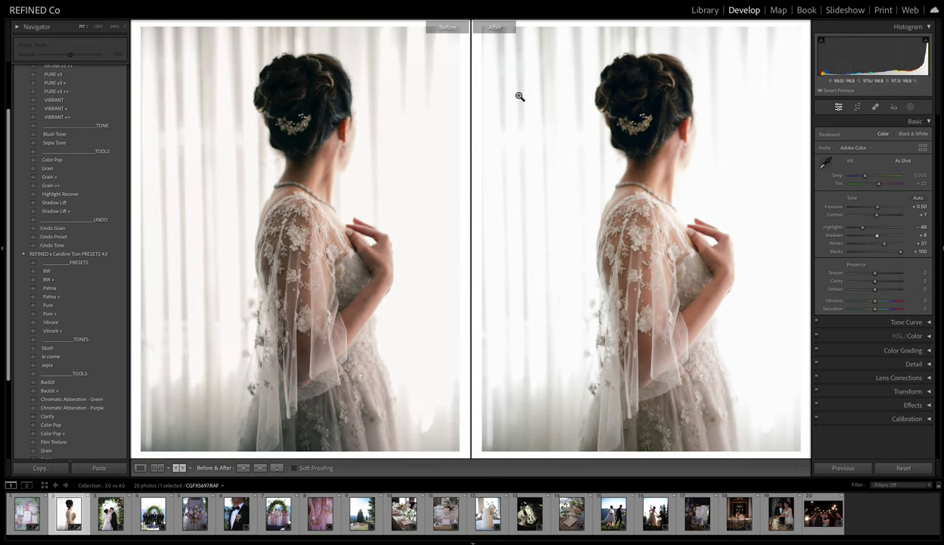
Step: Inspect the hair and lace detail up close and apply the 4.0 le creme tone to the After version
click(669, 72)
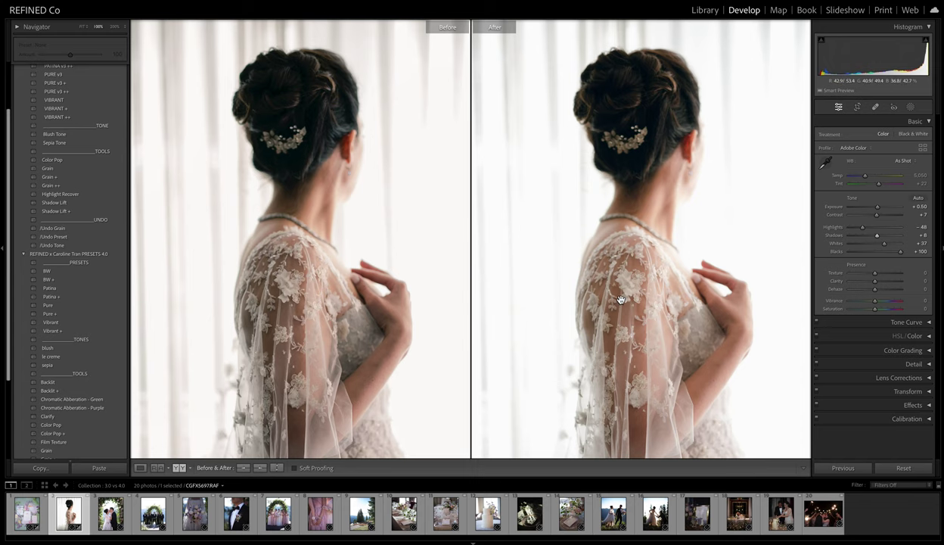
click(696, 285)
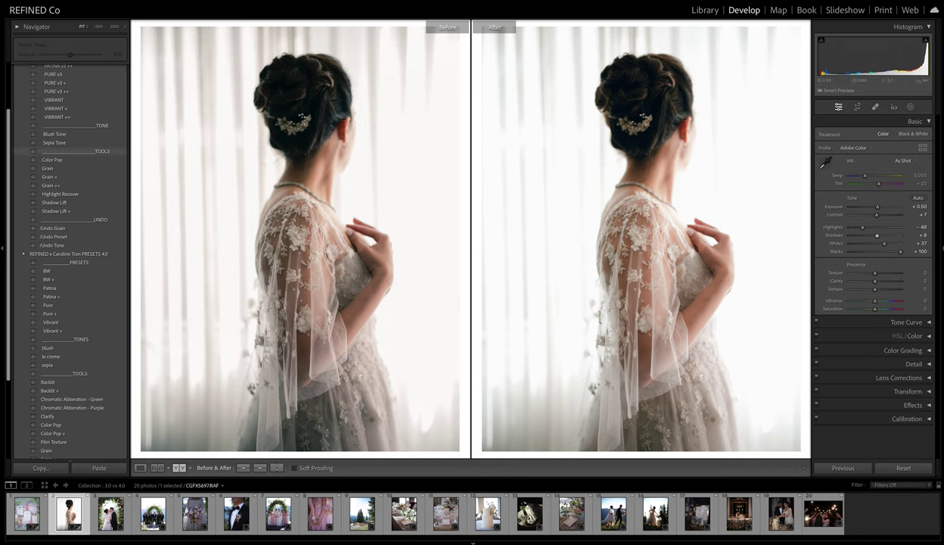
click(66, 361)
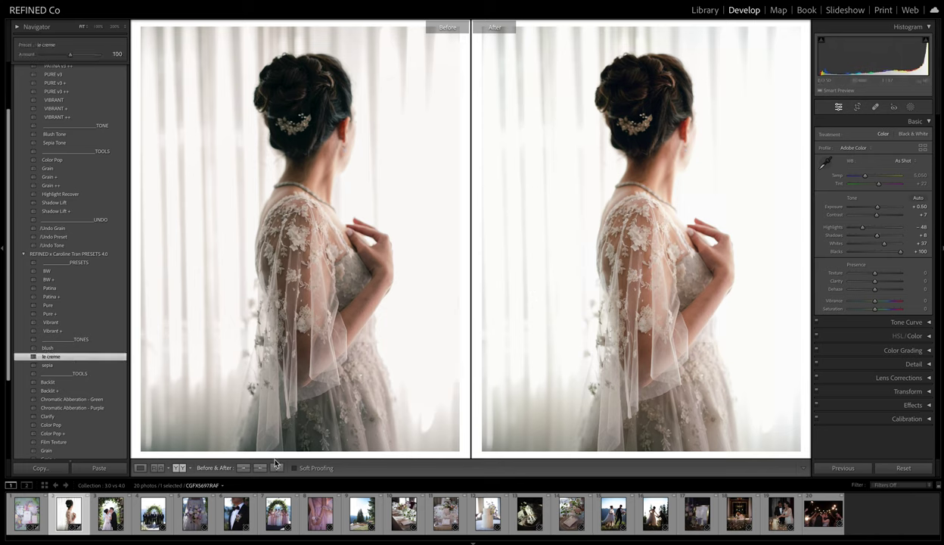
Step: Reset both versions of the bride portrait, apply PURE v3 with exposure +0.50 and shadows +19, and copy that look to the Before version
click(903, 468)
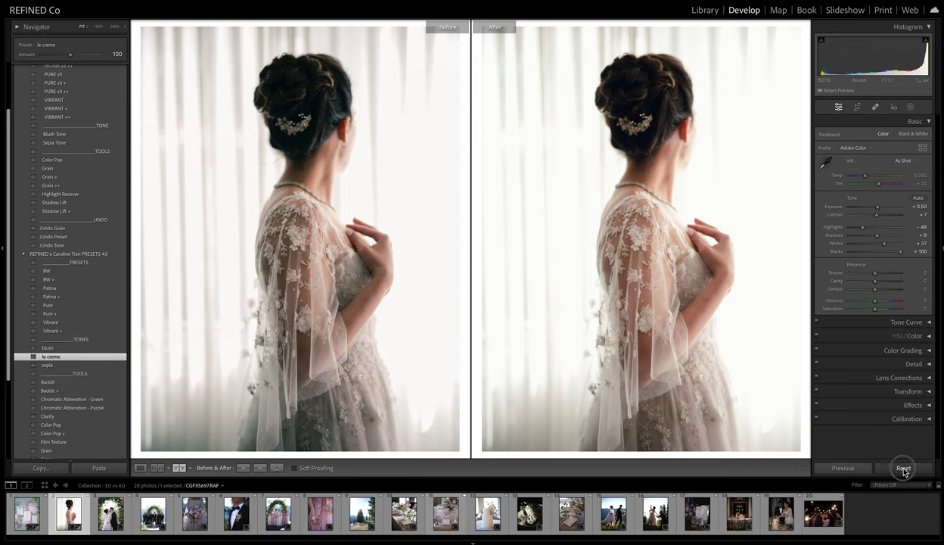
click(260, 467)
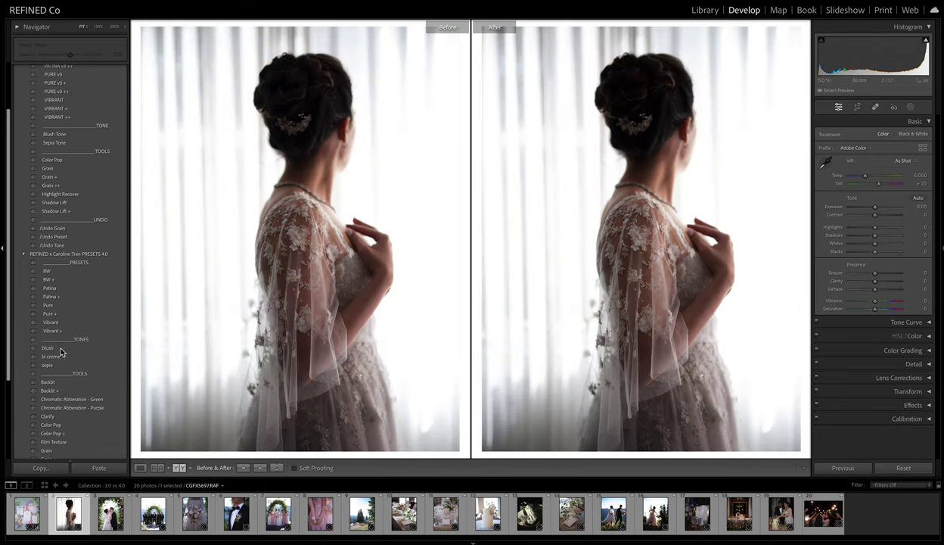
scroll(91, 298, up, 3)
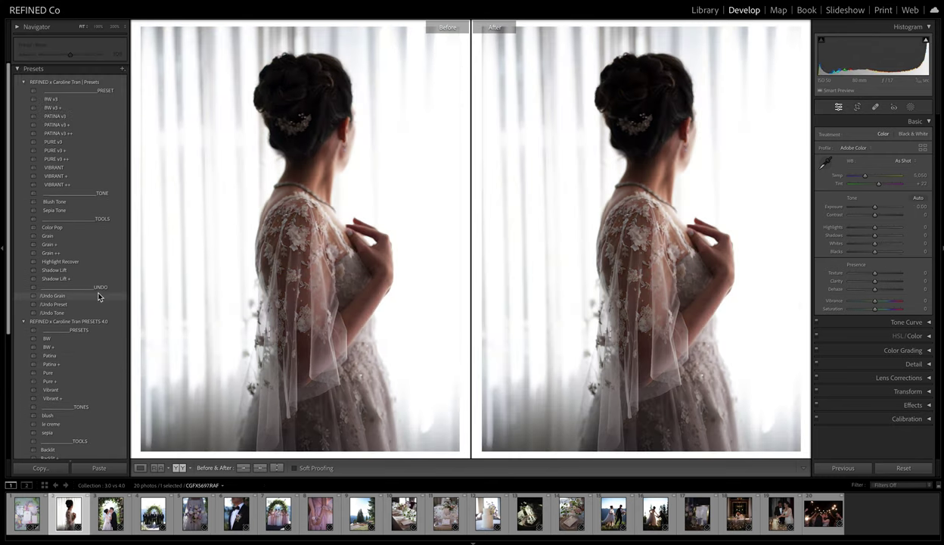
click(59, 143)
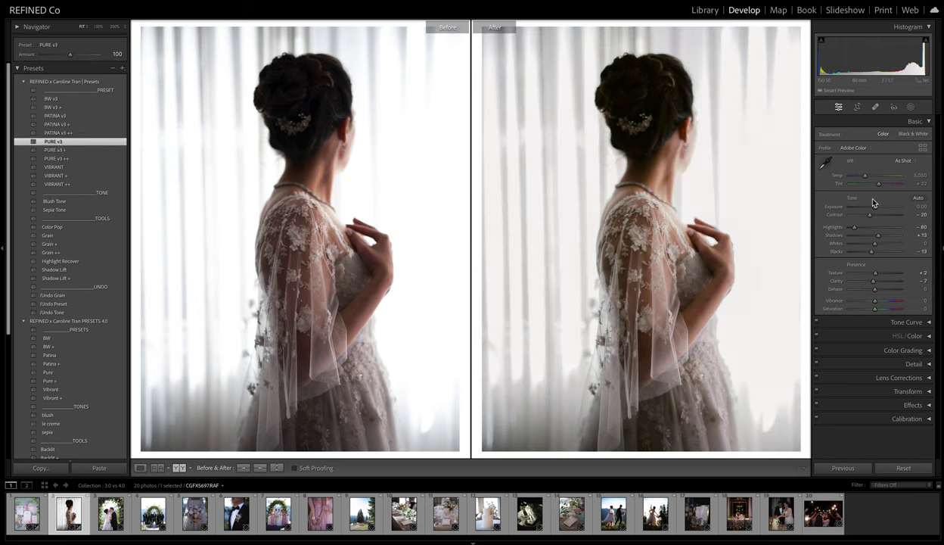
drag(875, 206, 882, 236)
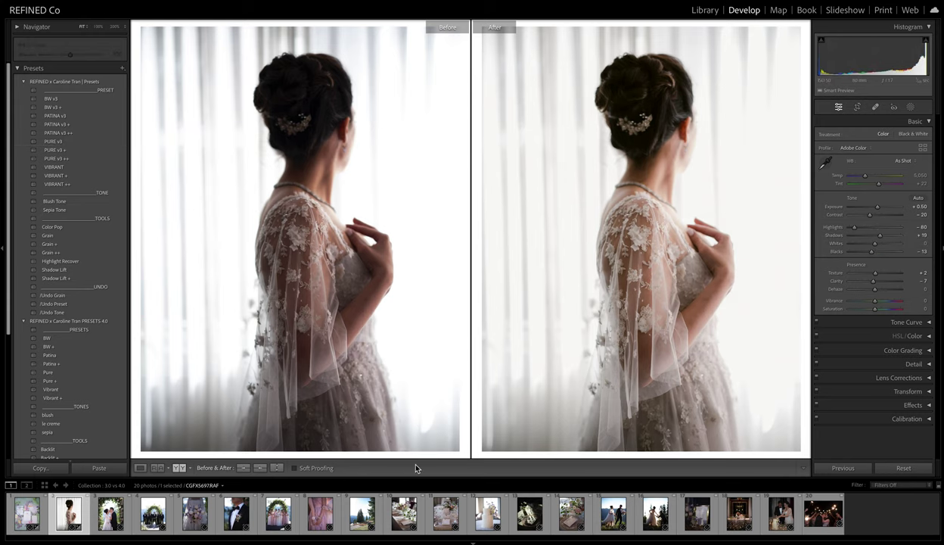
click(260, 467)
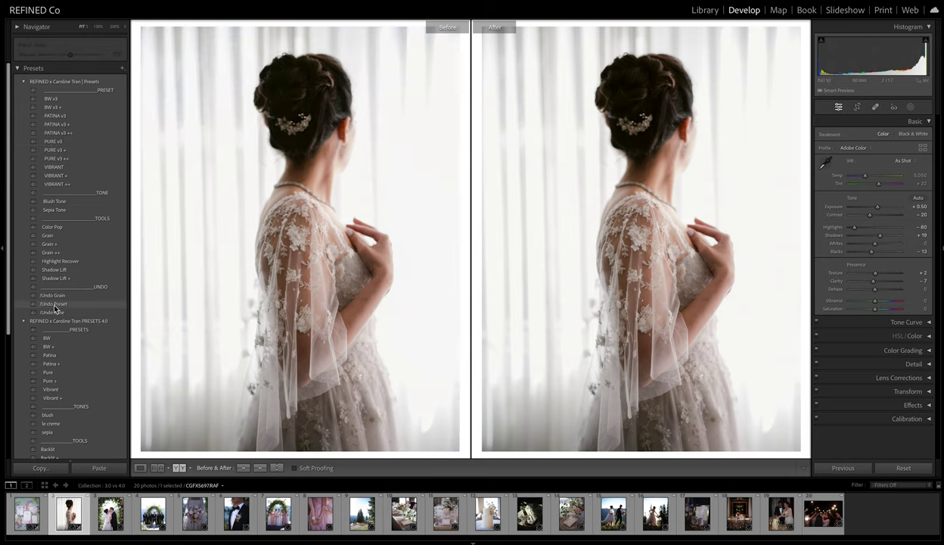
Step: Apply the 4.0 Pure preset to the After version and set its shadows to +13
click(54, 304)
click(58, 371)
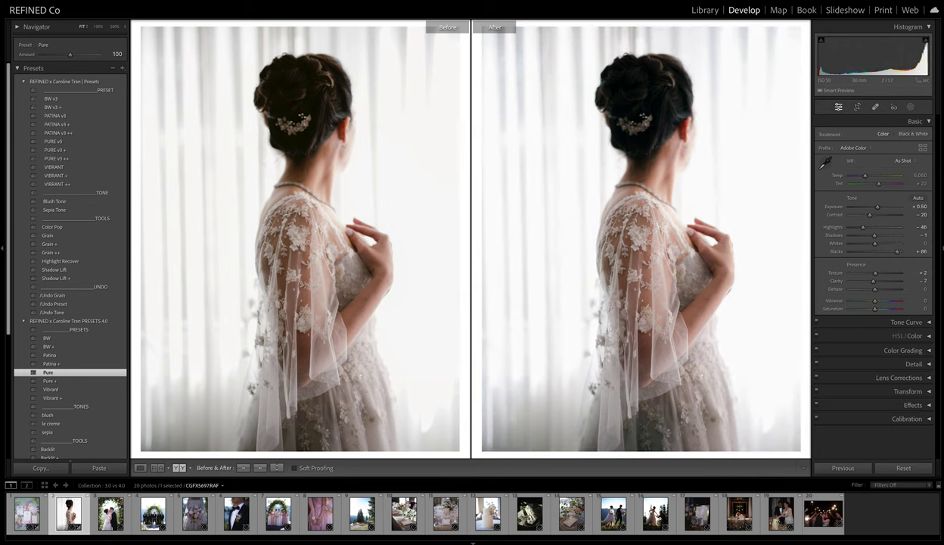
drag(874, 236, 878, 236)
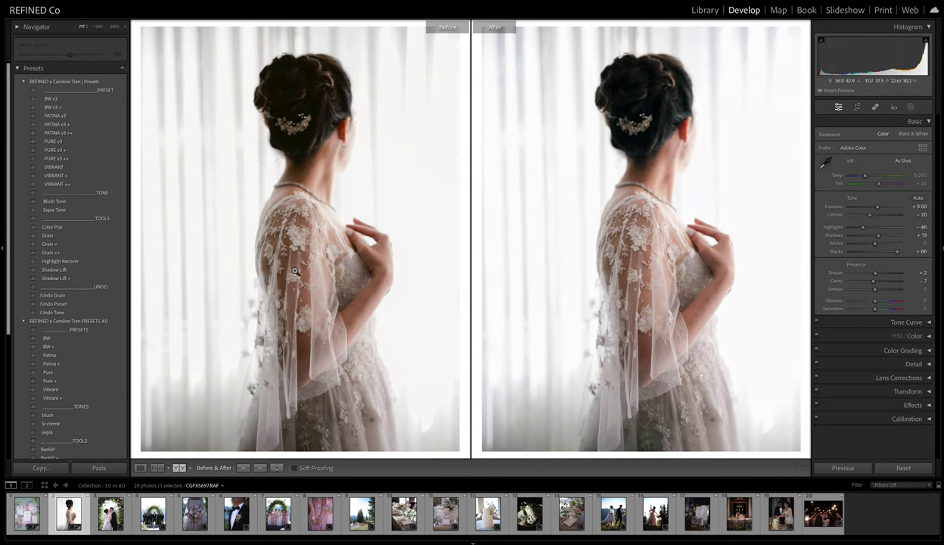
Step: Compare the two Pure looks up close and cool the After version's white balance temperature to 5,036
click(660, 201)
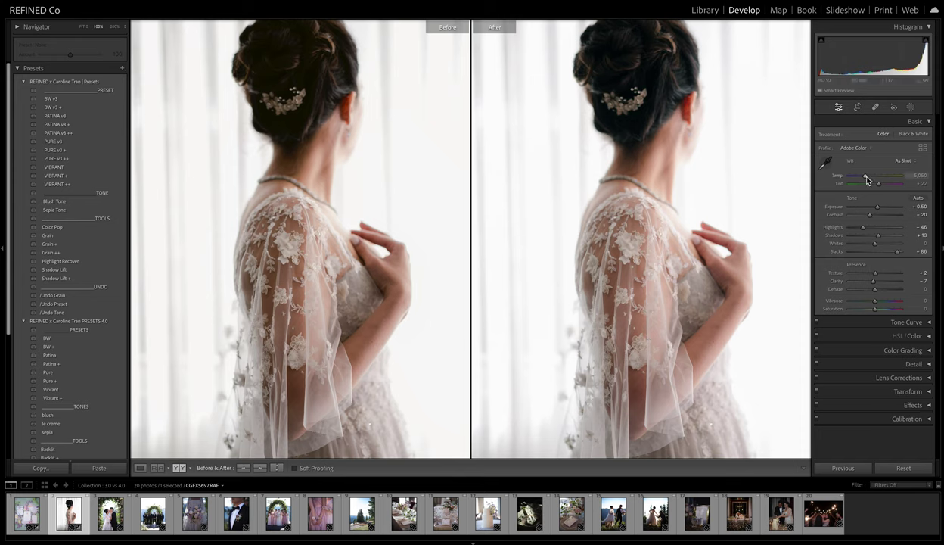
drag(867, 179, 865, 178)
click(647, 265)
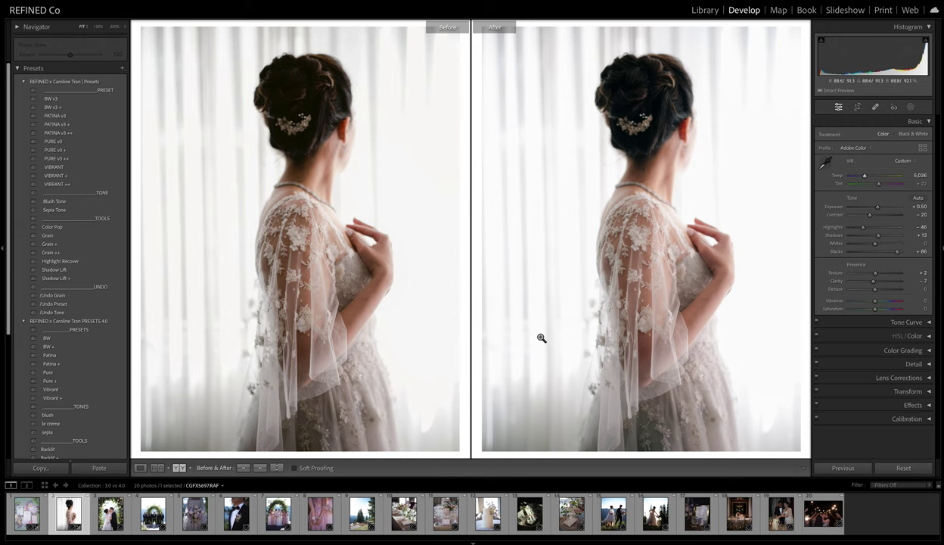
Step: On the photo of the kissing couple, apply PATINA v3, copy that look to the Before version and reset the After version
click(111, 525)
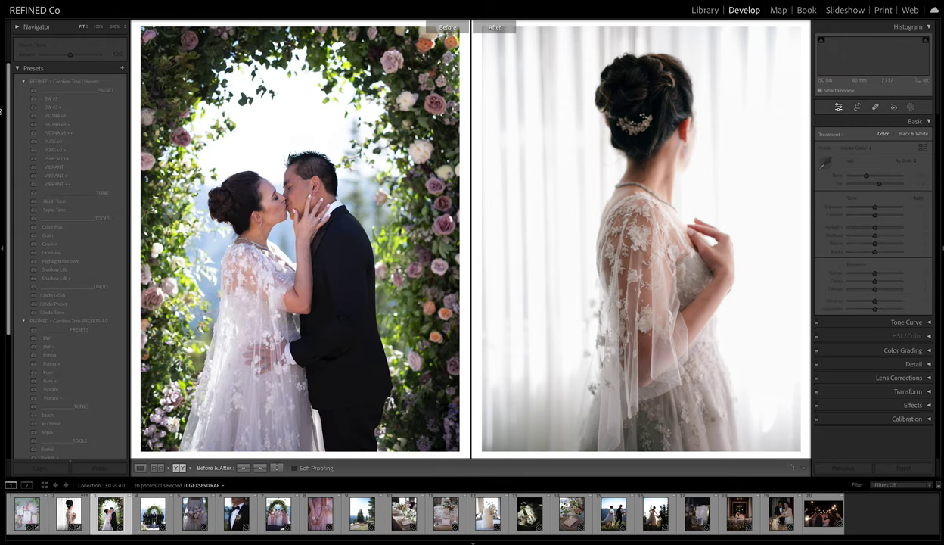
click(63, 117)
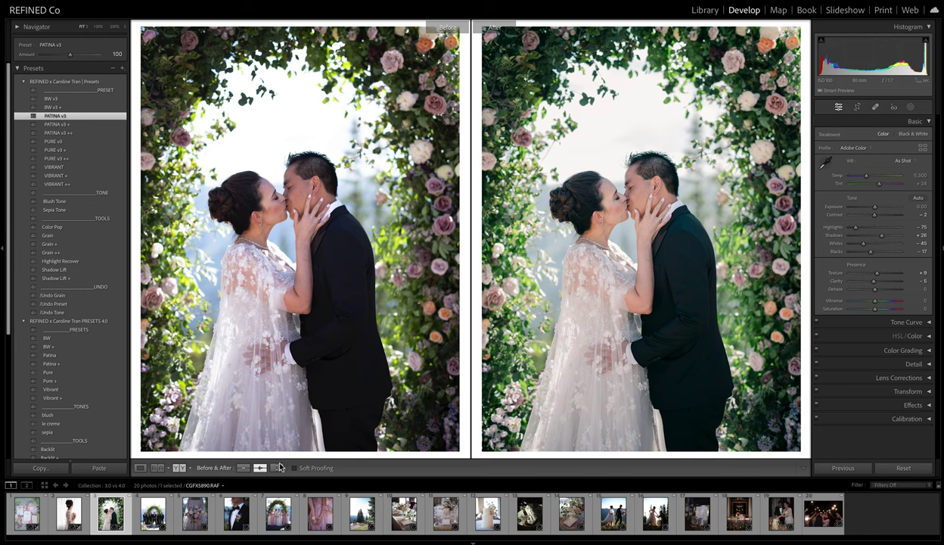
click(901, 468)
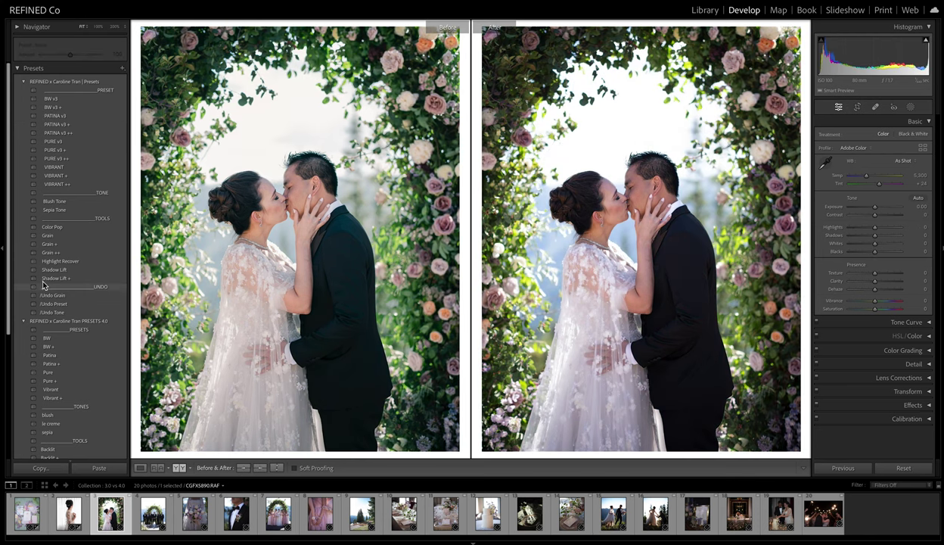
Step: Apply the 4.0 Patina preset to the kissing couple's After version and warm its white balance temperature to 5,939
click(60, 355)
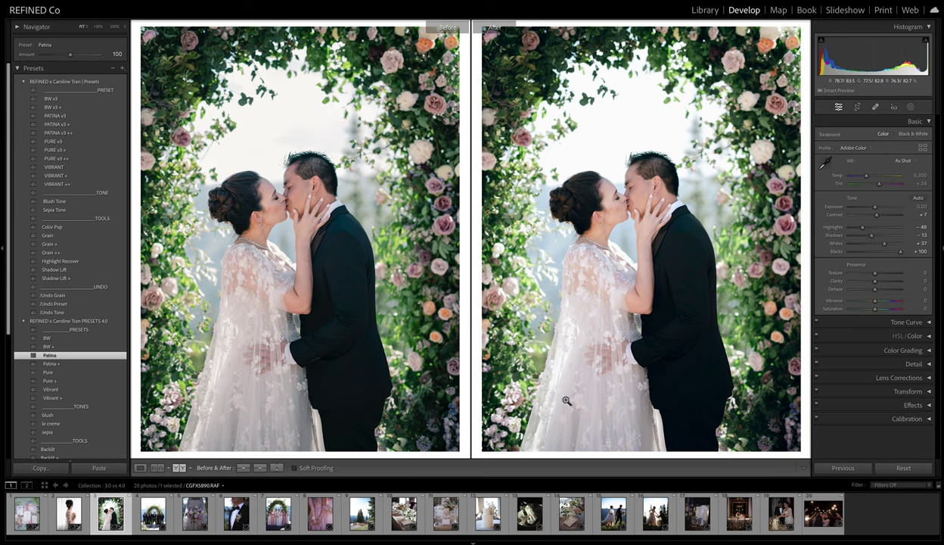
click(618, 224)
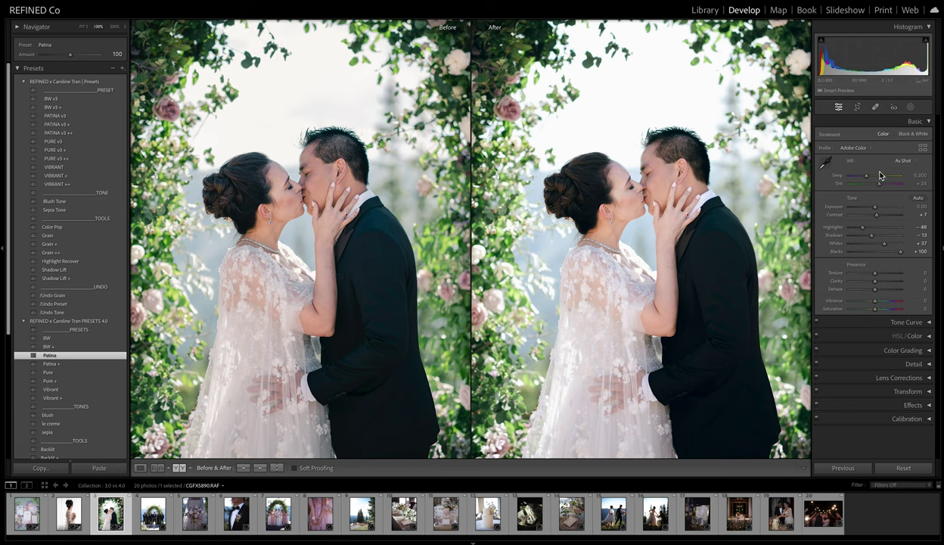
drag(869, 177, 870, 178)
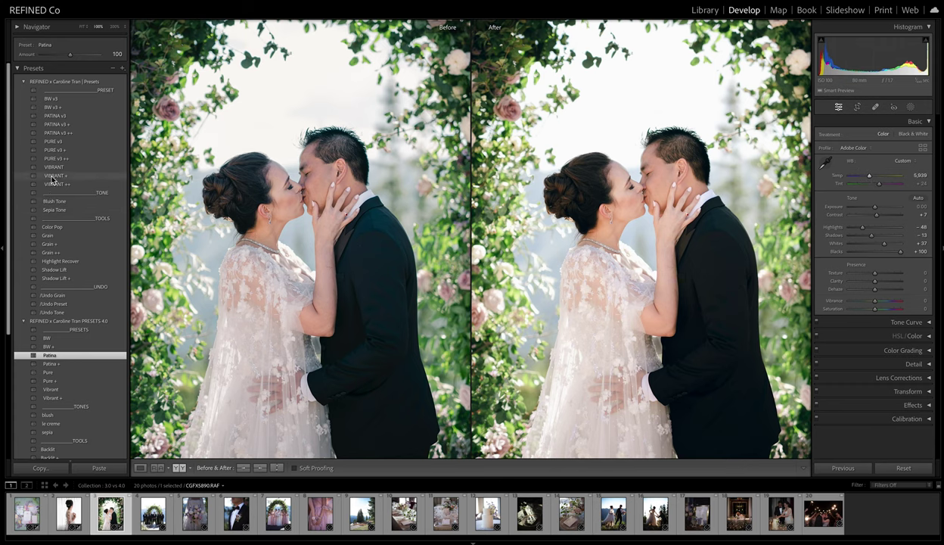
Step: Reapply PATINA v3 at the warmer white balance, copy it to the Before version, and switch the After version back to 4.0 Patina
click(56, 118)
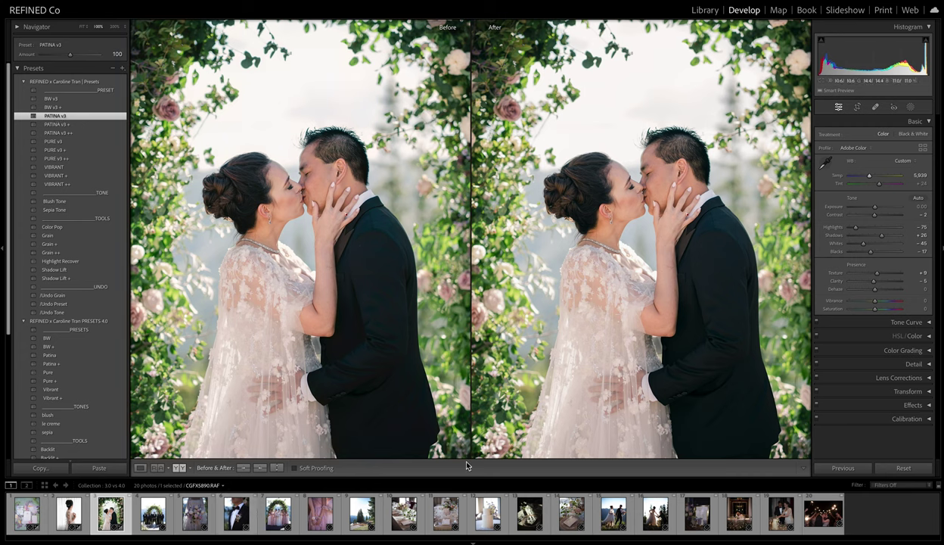
click(55, 303)
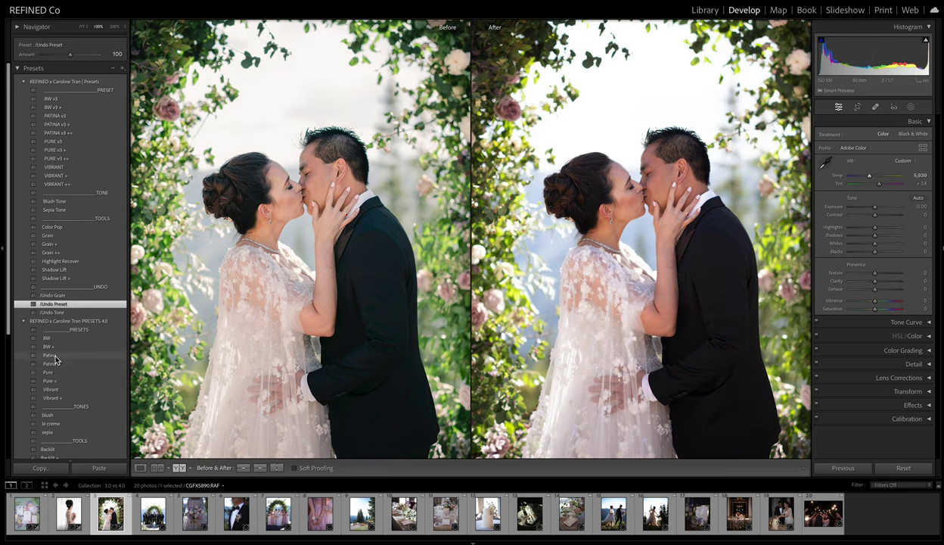
click(53, 355)
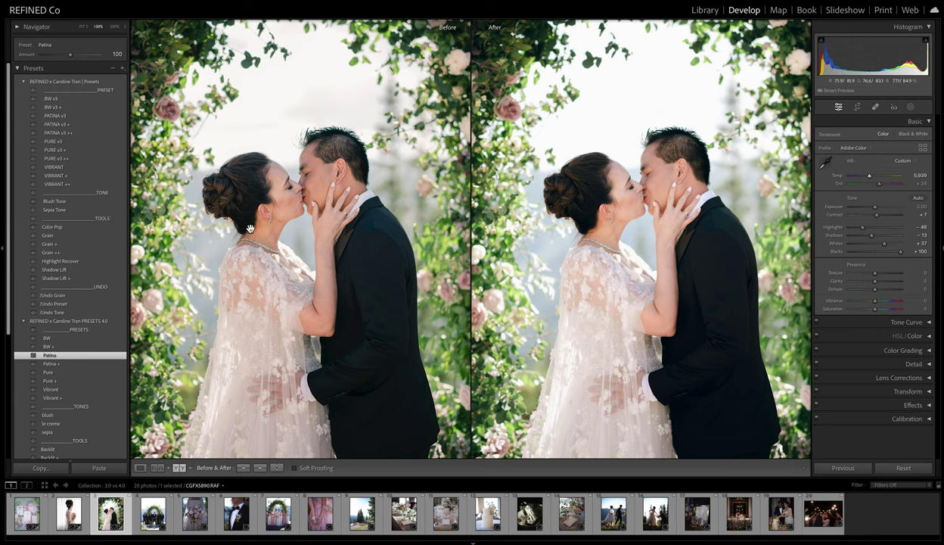
Step: Compare the couple's skin and dress up close in both Patina looks and set the After version's shadows to -1
click(609, 277)
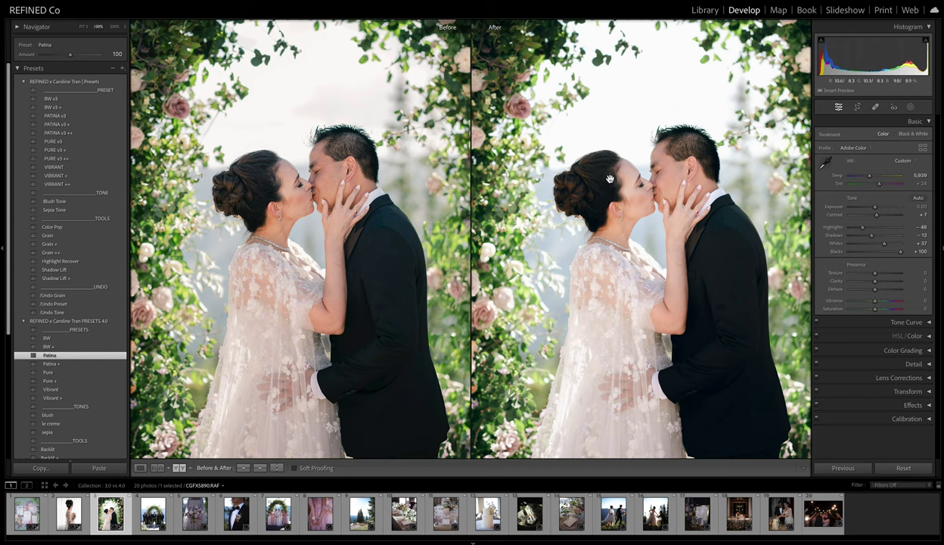
click(652, 271)
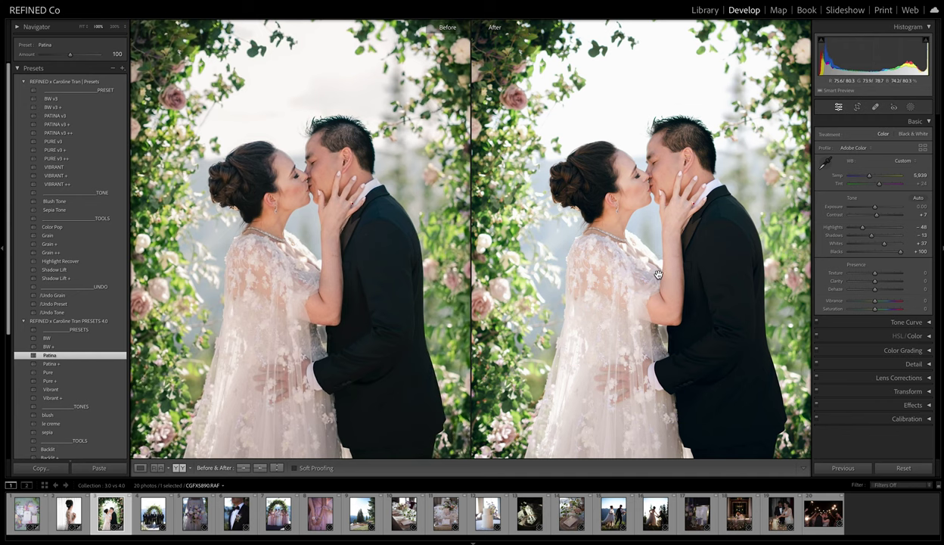
drag(643, 269, 742, 300)
drag(872, 235, 876, 239)
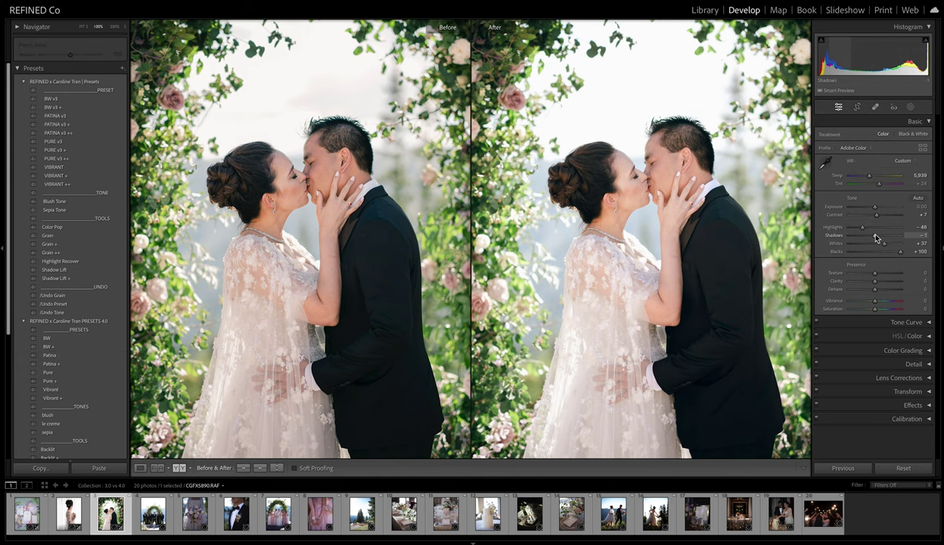
click(696, 345)
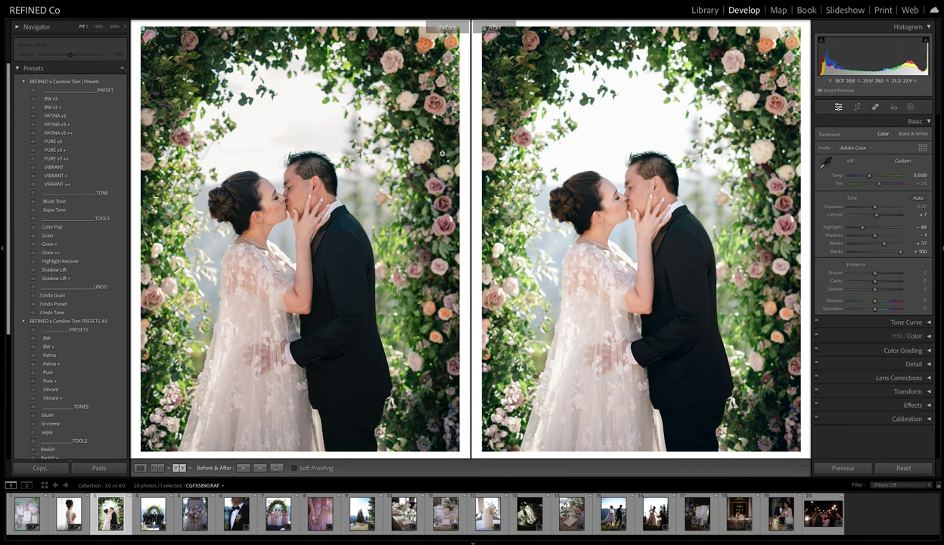
Step: On the groomsmen photo, apply PURE v3 with temperature 6,200 and shadows +29, and copy that look to the Before version
click(153, 514)
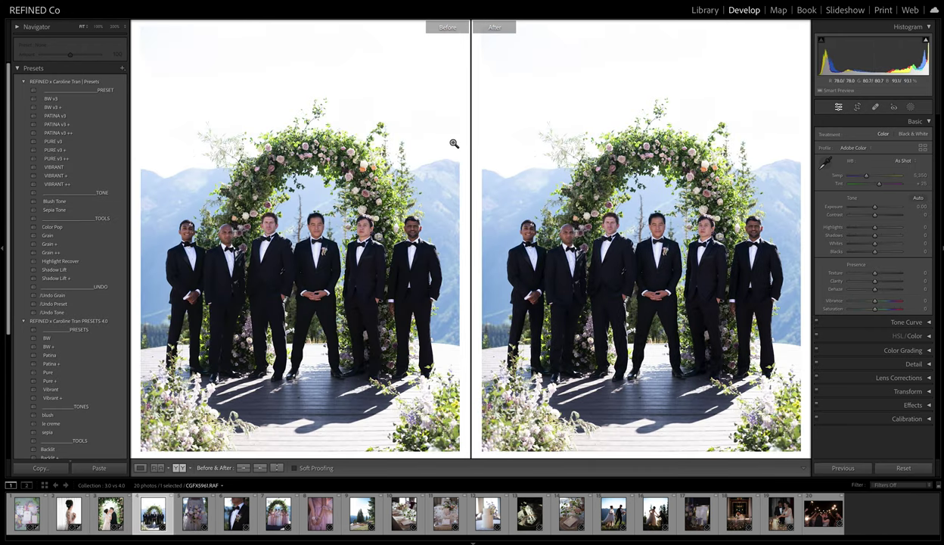
click(58, 143)
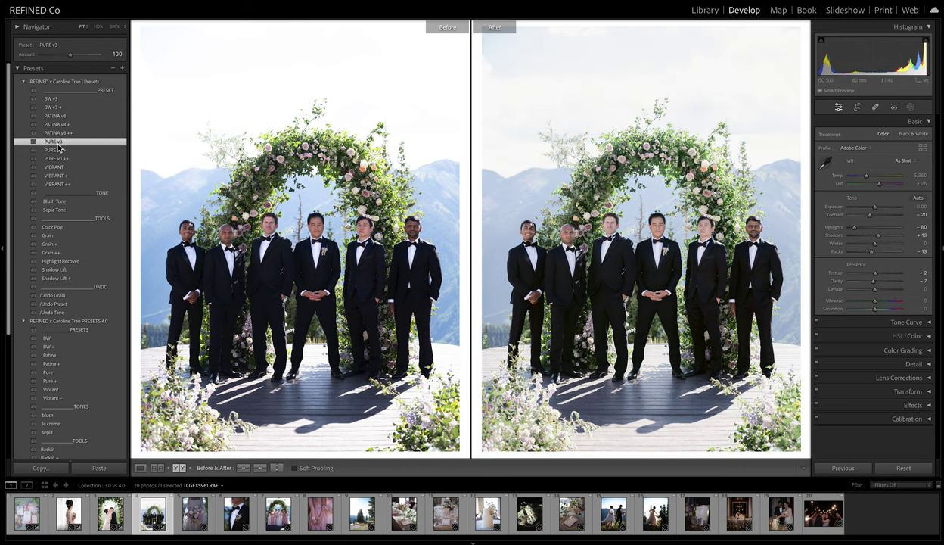
drag(864, 180, 870, 178)
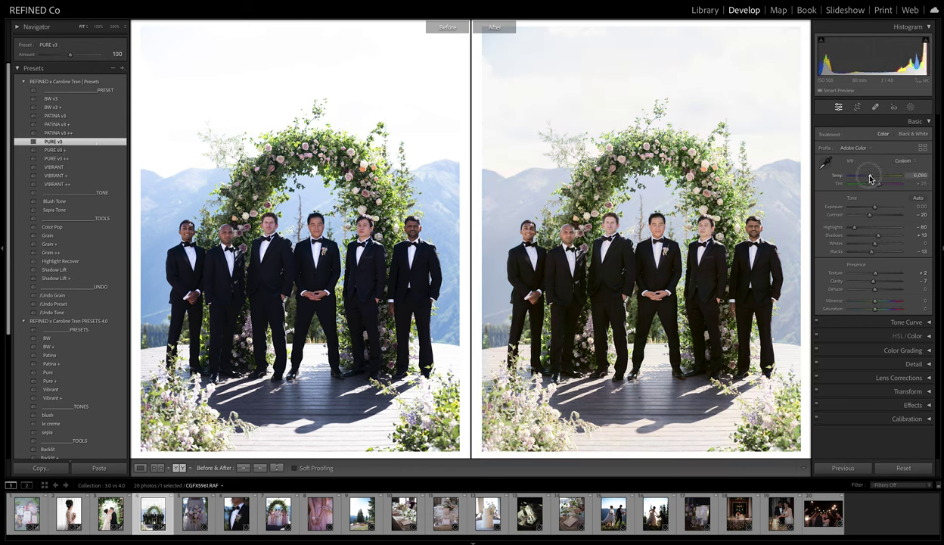
drag(870, 178, 872, 177)
drag(878, 238, 881, 239)
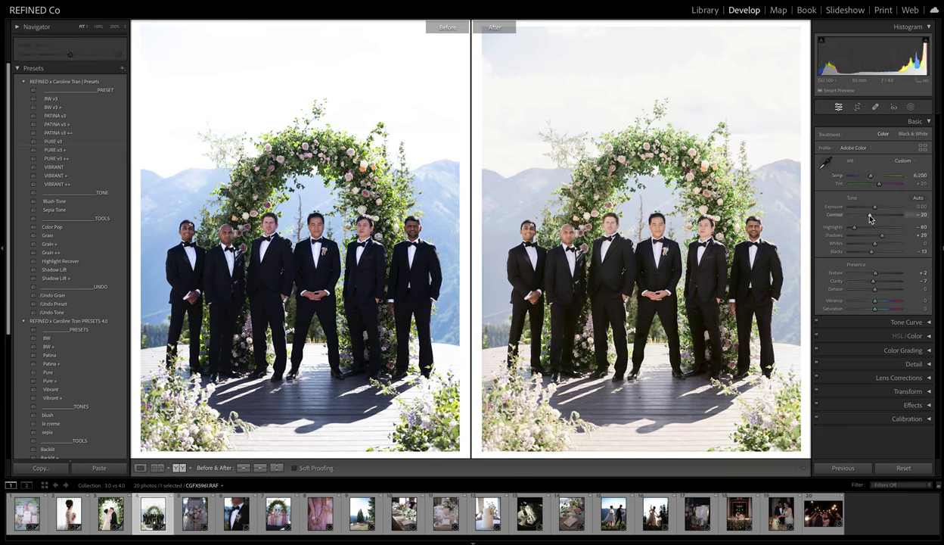
click(260, 467)
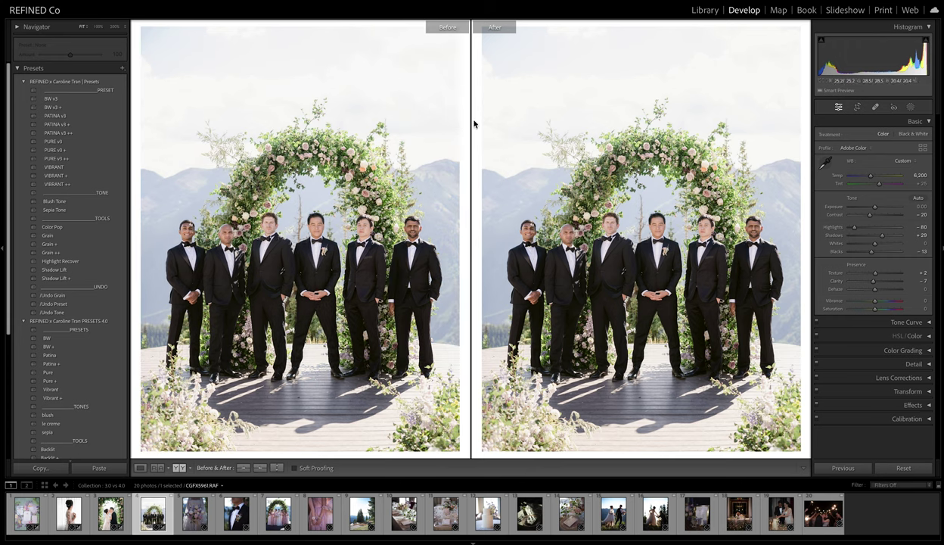
Step: Clear PURE v3 from the groomsmen's After version with /Undo Preset, apply 4.0 Pure and set its shadows to +5
click(53, 303)
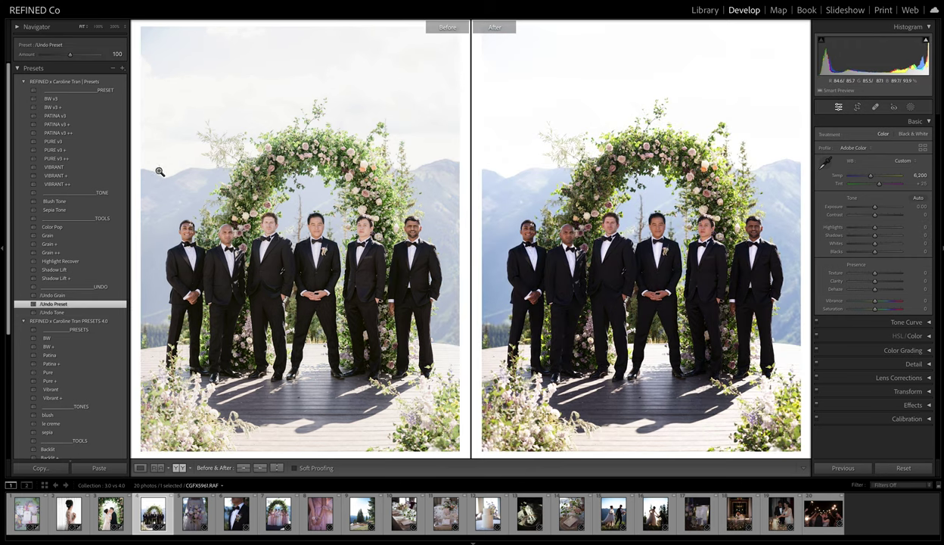
click(59, 371)
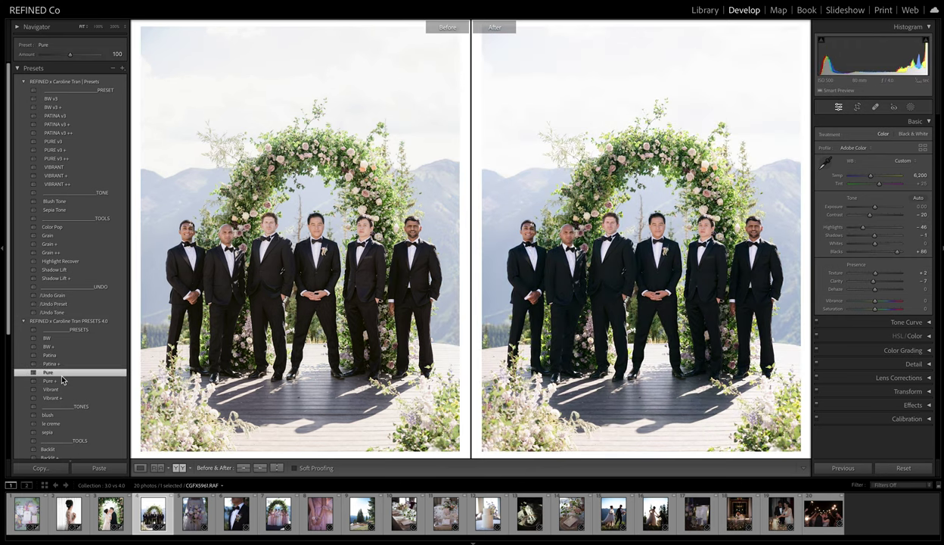
drag(876, 241, 877, 238)
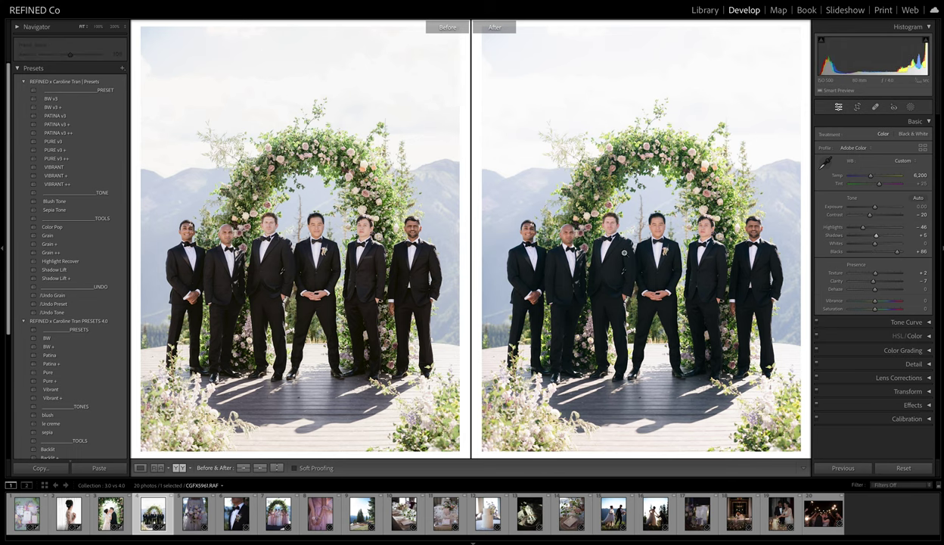
Step: Try the 4.0 blush tone at a reduced amount on the groomsmen's After version
click(681, 284)
drag(657, 380, 676, 364)
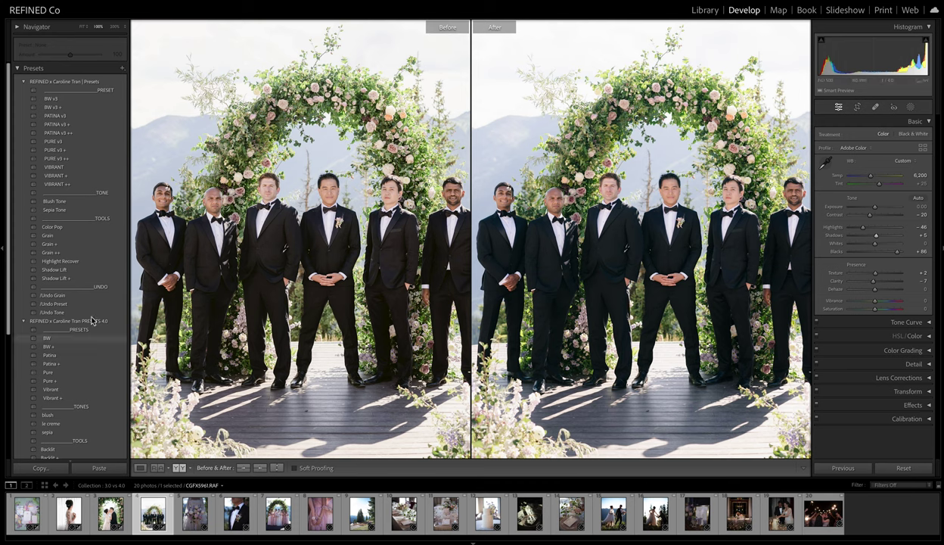
click(47, 415)
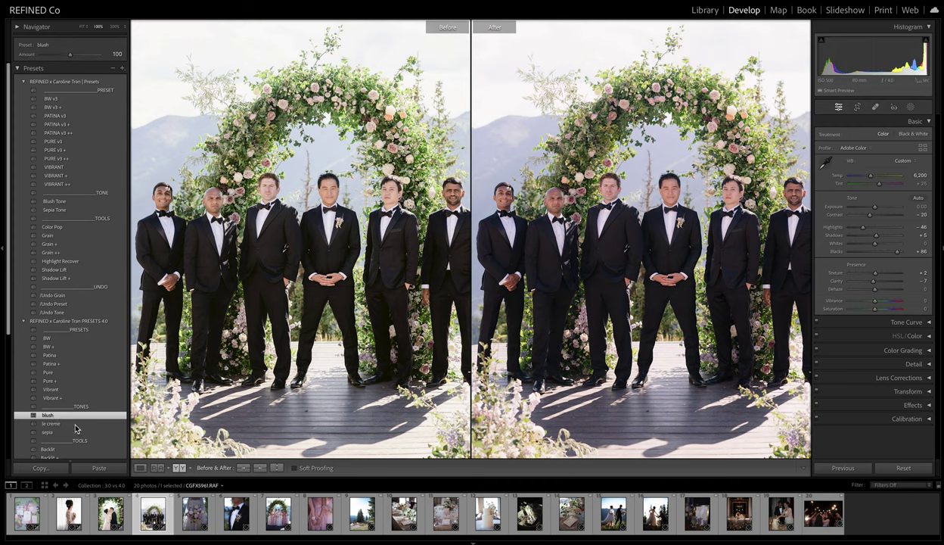
drag(70, 57, 61, 64)
key(ctrl+z)
Step: Apply the 4.0 le creme tone to the groomsmen's After version and lower its amount to 9
click(63, 425)
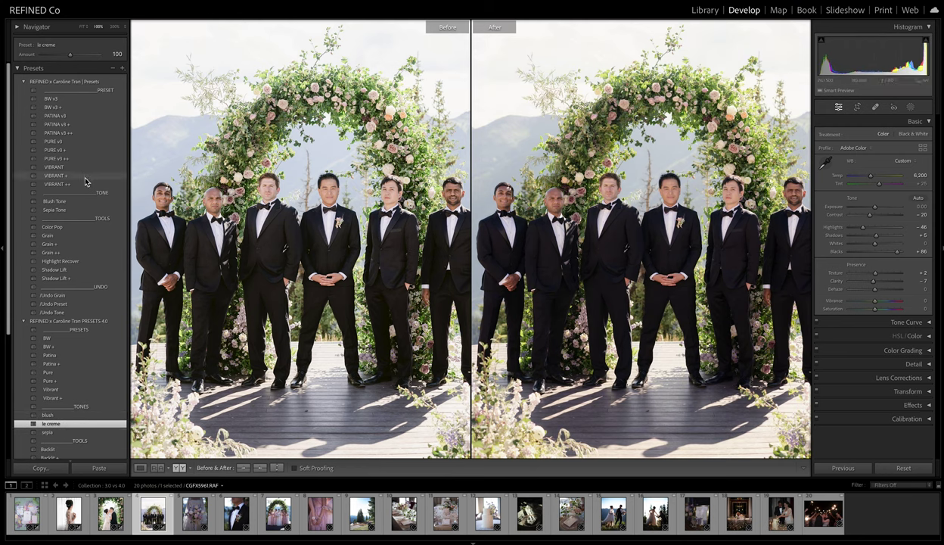
drag(70, 55, 47, 70)
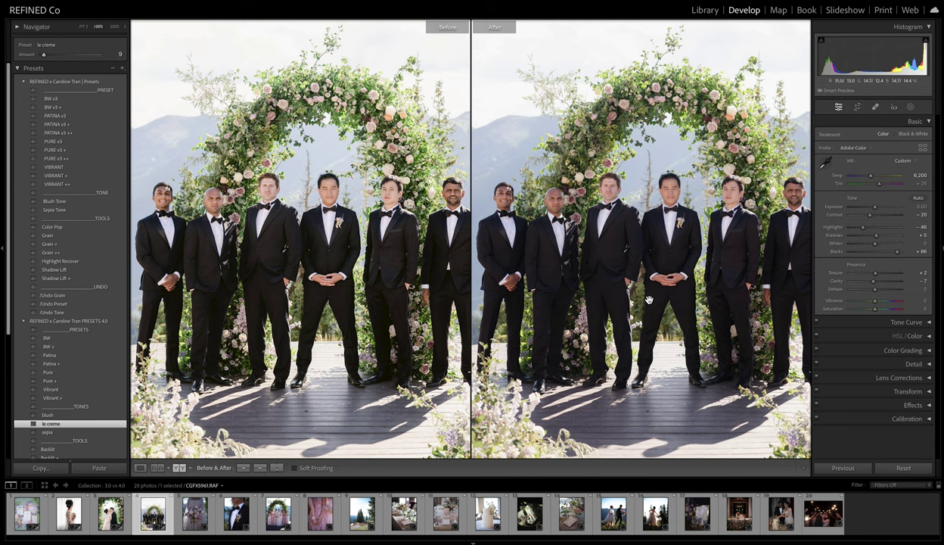
click(688, 274)
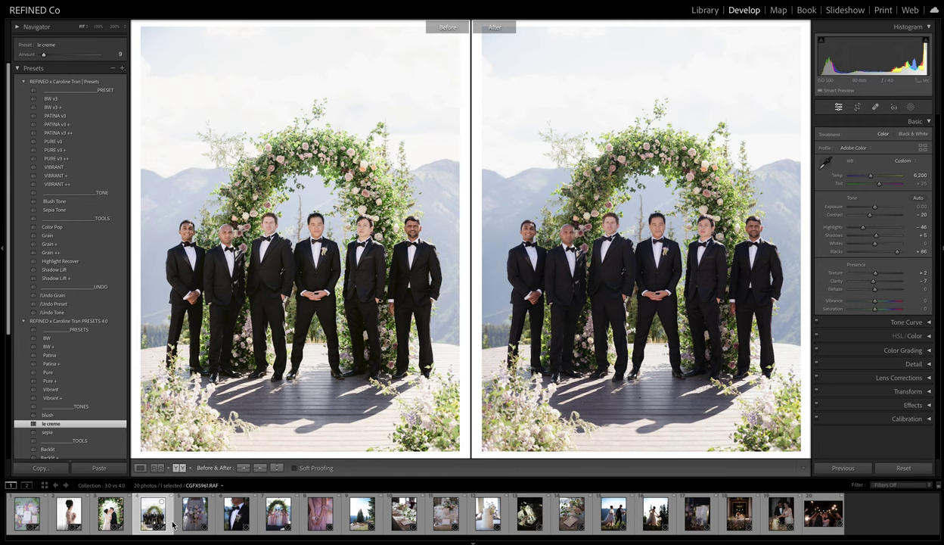
Step: Set the bouquet photo's white balance to Auto and its exposure to +1.00, and copy these settings to the Before version
click(194, 511)
click(902, 160)
click(902, 173)
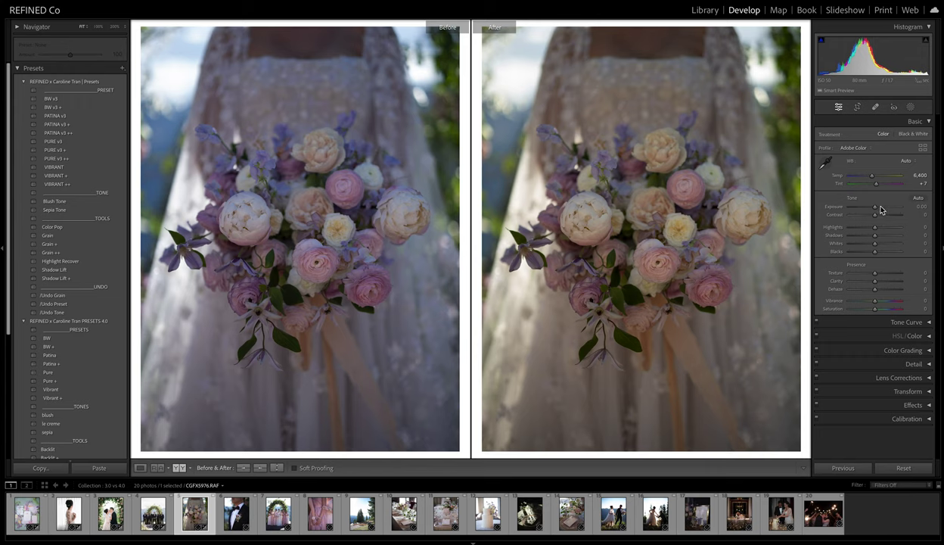
drag(875, 206, 880, 207)
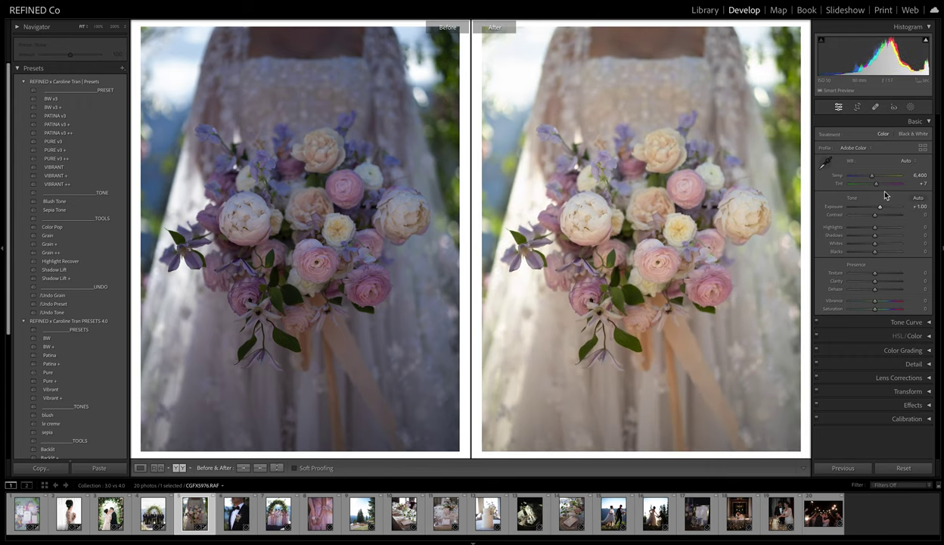
click(259, 467)
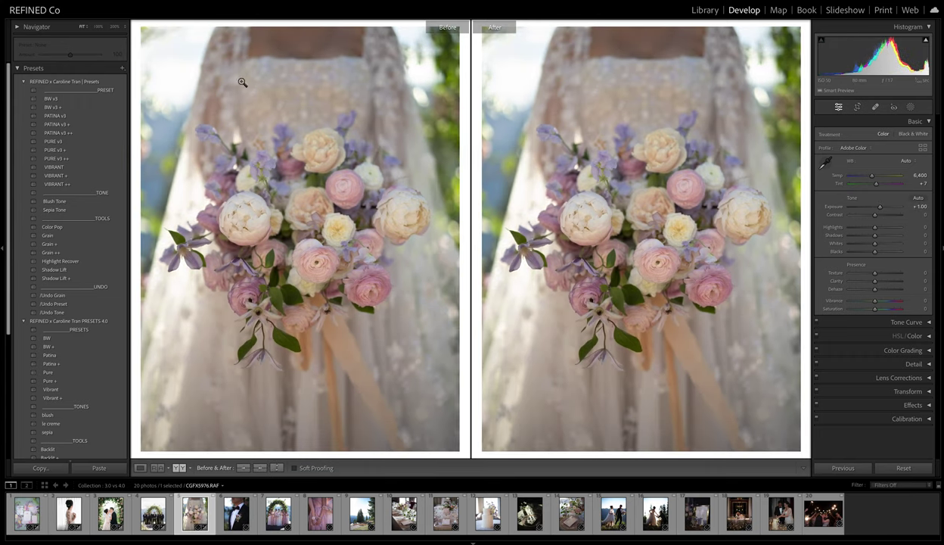
Step: Apply PATINA v3 to the bouquet and copy it to the Before version, and replace it with 4.0 Patina on the After version
click(58, 116)
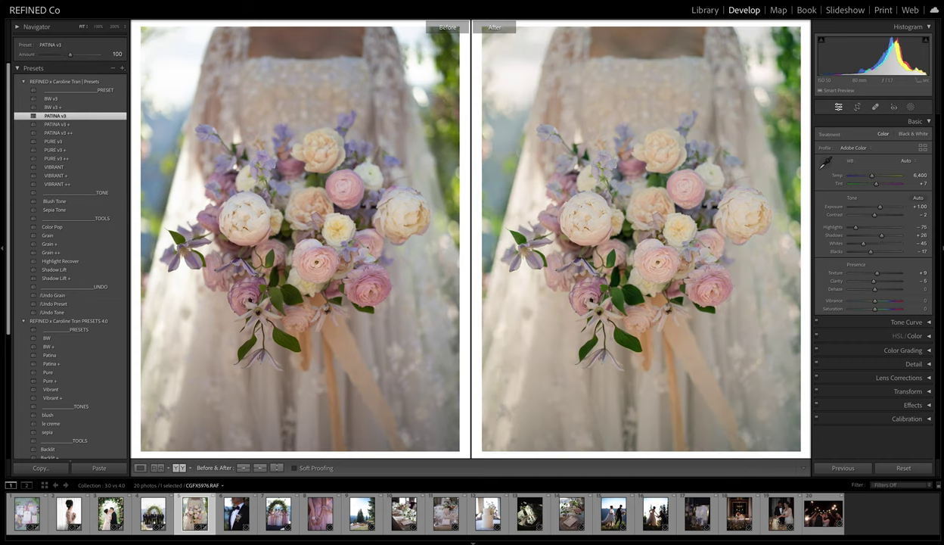
click(260, 468)
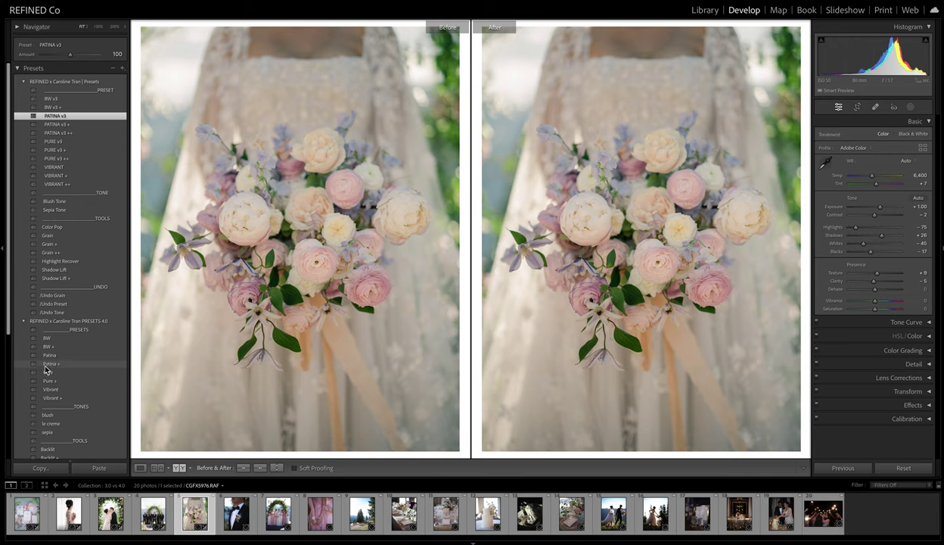
click(56, 303)
click(50, 355)
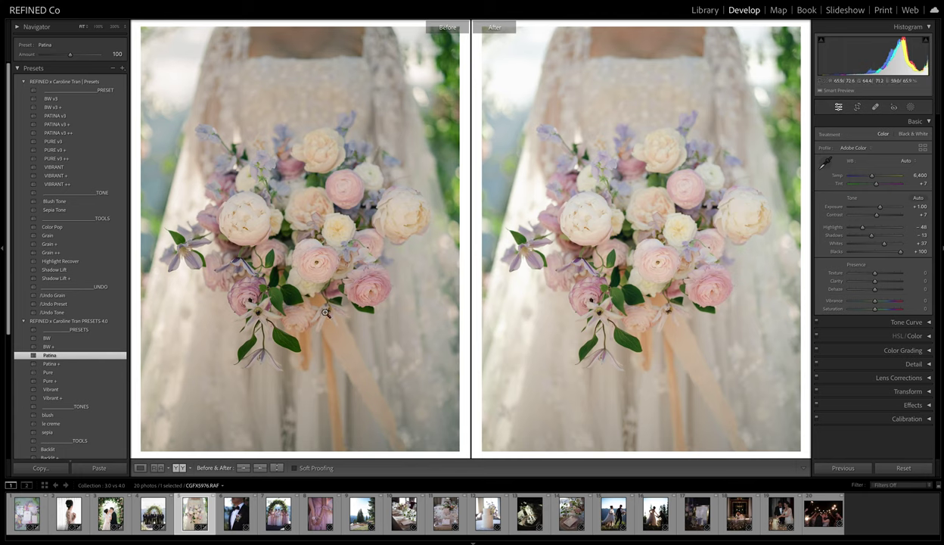
Step: Open the groom's boutonniere photo and apply PATINA v3 with exposure +0.95 and temperature 5,962
click(236, 513)
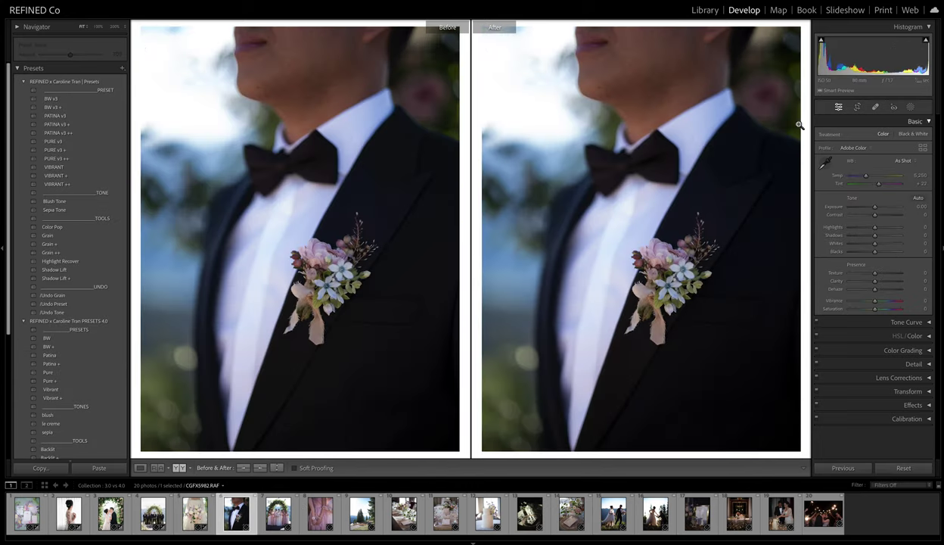
click(58, 119)
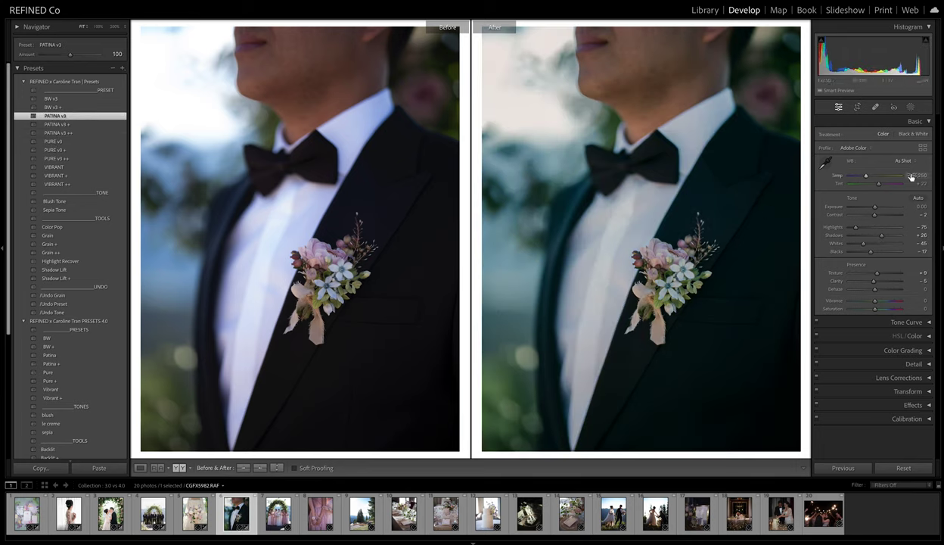
drag(874, 209, 879, 209)
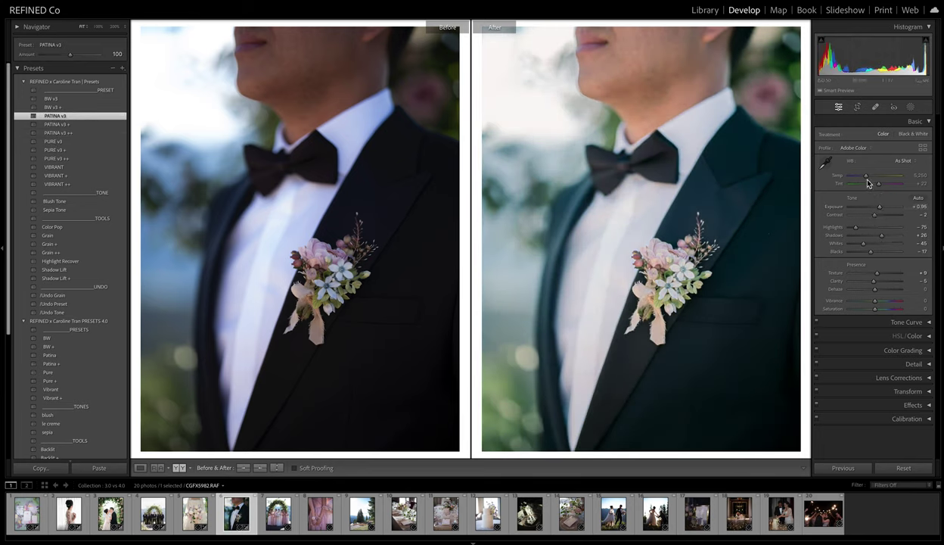
drag(866, 177, 871, 179)
Step: Copy the boutonniere's PATINA v3 settings to the Before version, and replace the preset with 4.0 Patina on the After version
click(260, 467)
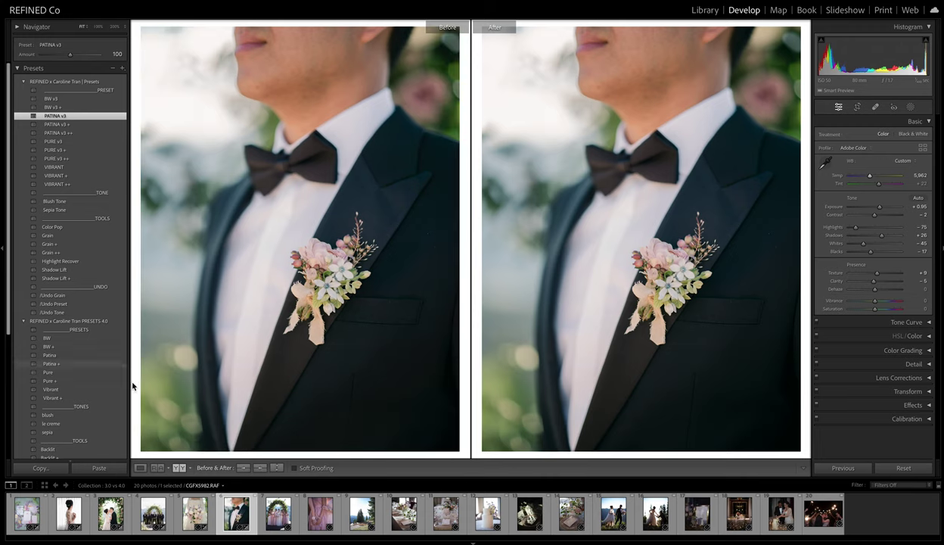
click(67, 304)
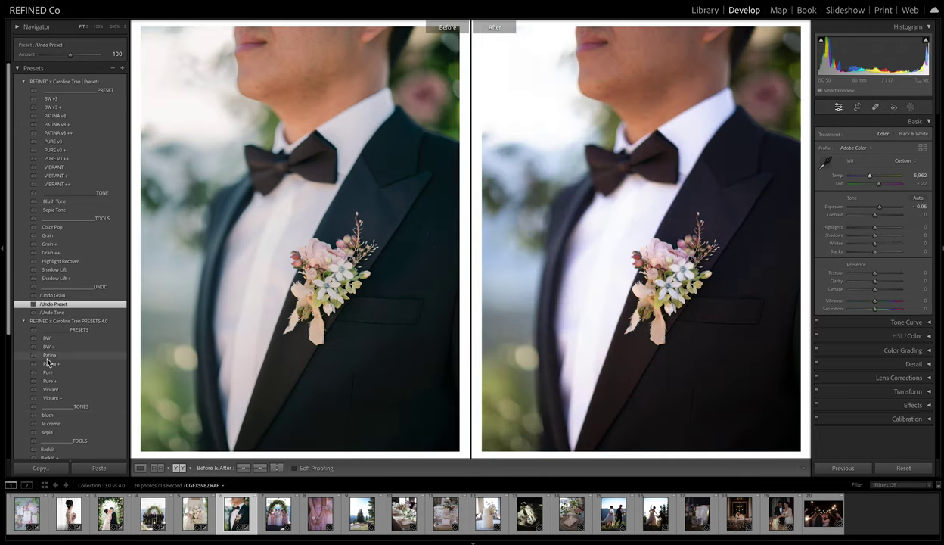
click(53, 356)
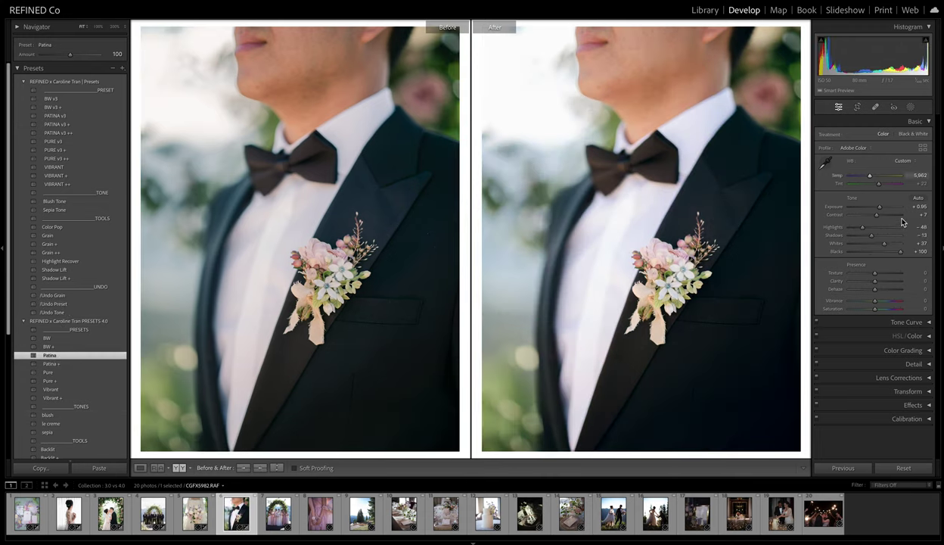
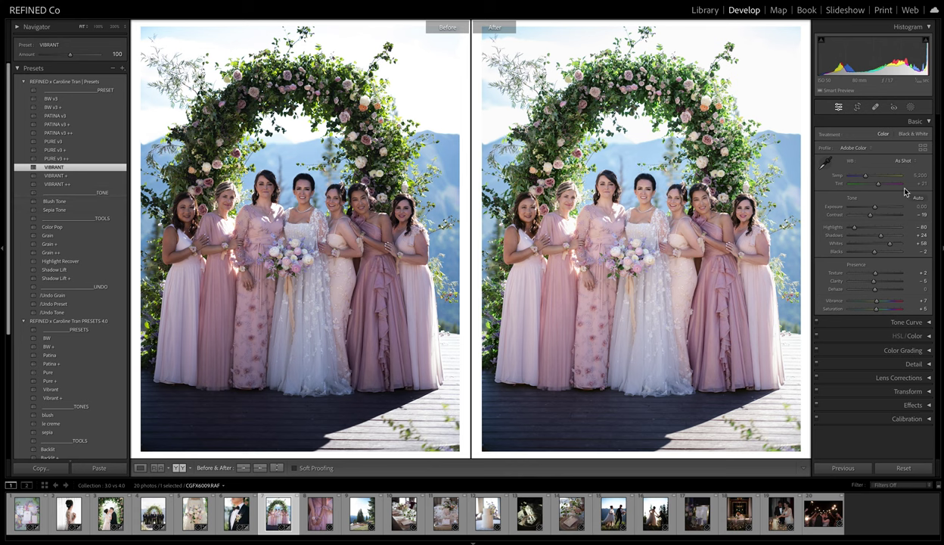
Step: Apply VIBRANT + to the bridesmaids photo with exposure +0.20 and temperature 5,488, and copy the settings to the Before version
drag(875, 206, 877, 210)
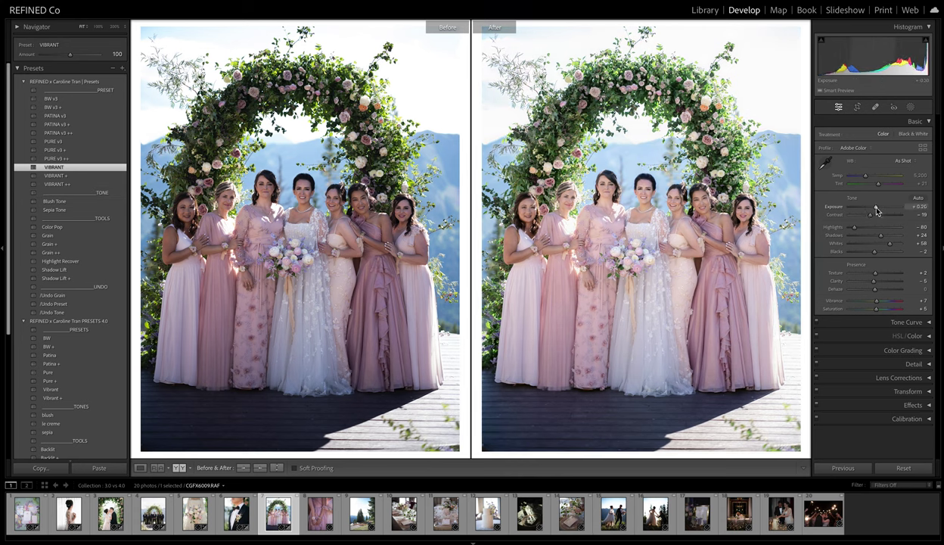
click(66, 176)
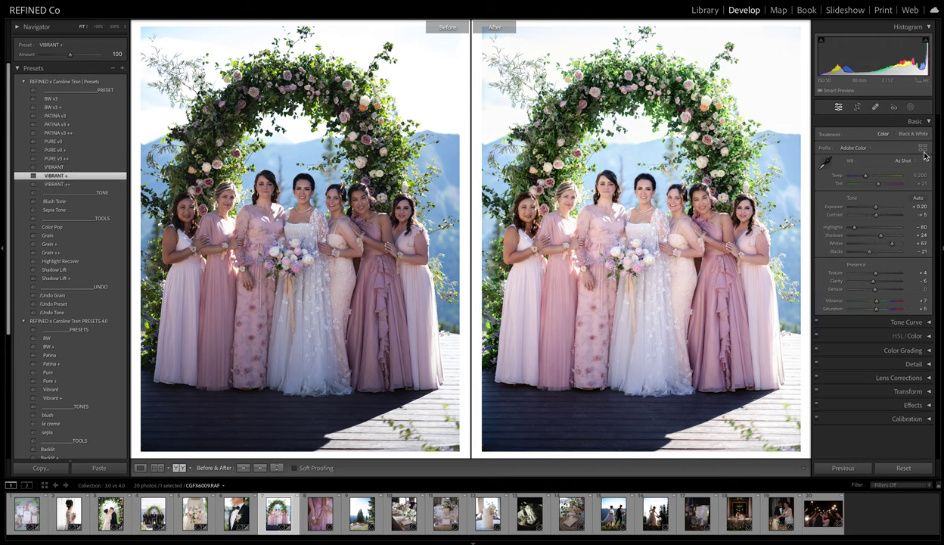
drag(867, 178, 869, 178)
click(259, 467)
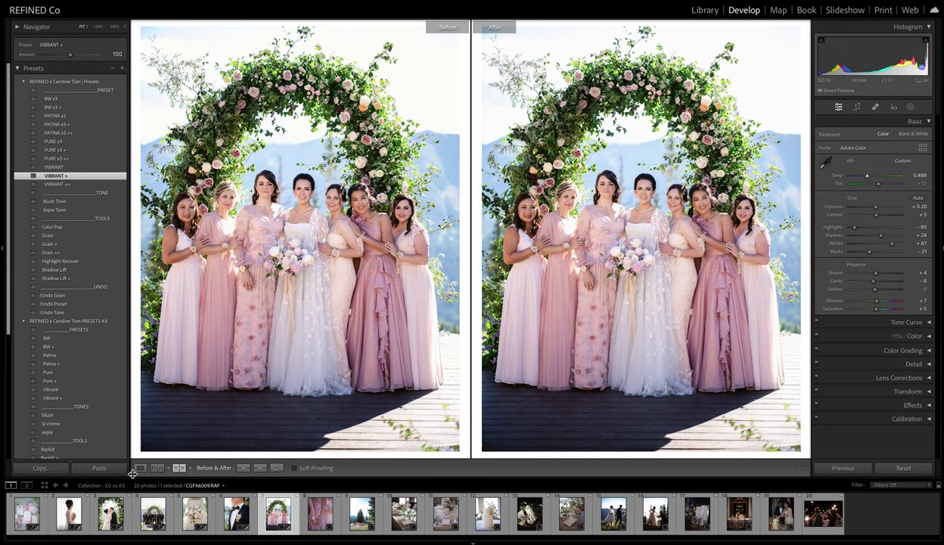
Step: Apply 4.0 Vibrant + to the bridesmaids' After version and set its temperature to 5,584
click(60, 391)
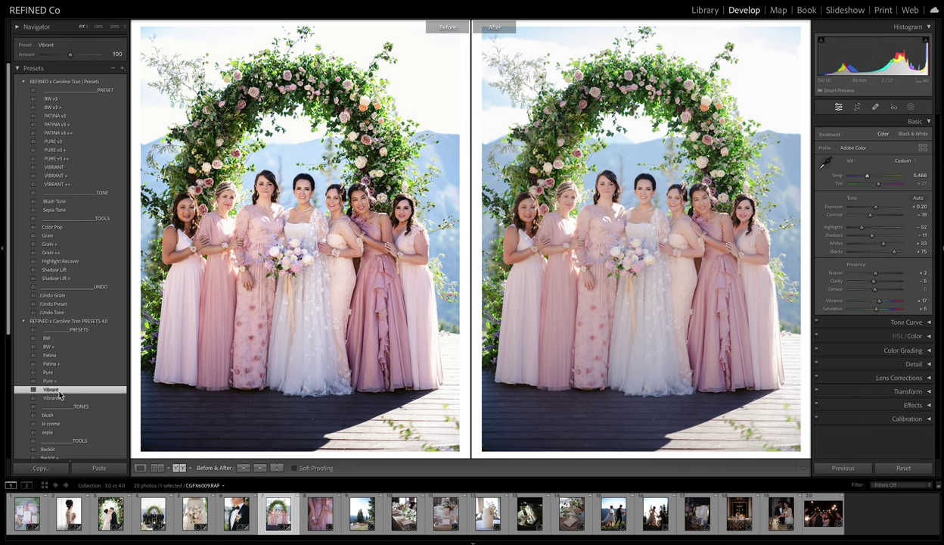
click(60, 399)
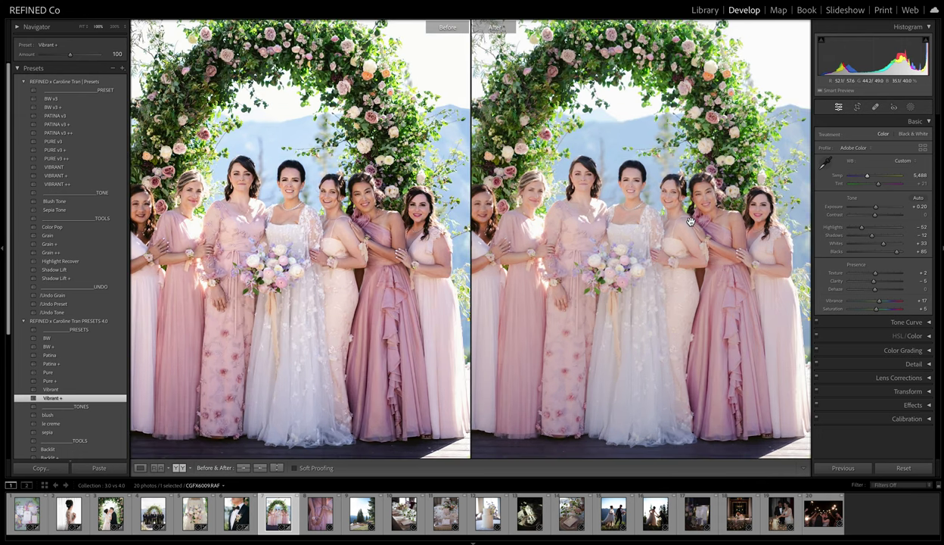
click(673, 212)
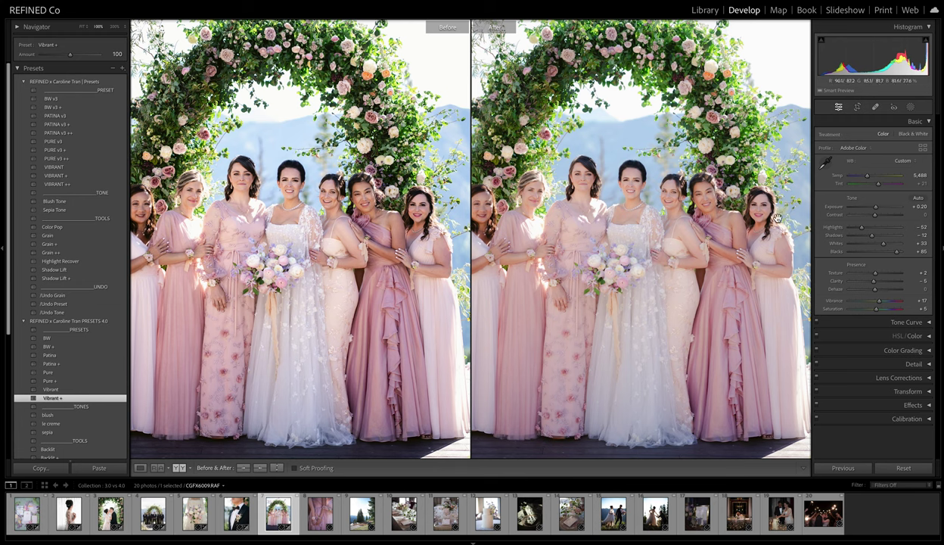
drag(867, 176, 850, 182)
Step: Apply PATINA v3 to the bridesmaids' hands photo with temperature 5,376, tint +18 and exposure +0.45, and copy the settings to Before
click(332, 518)
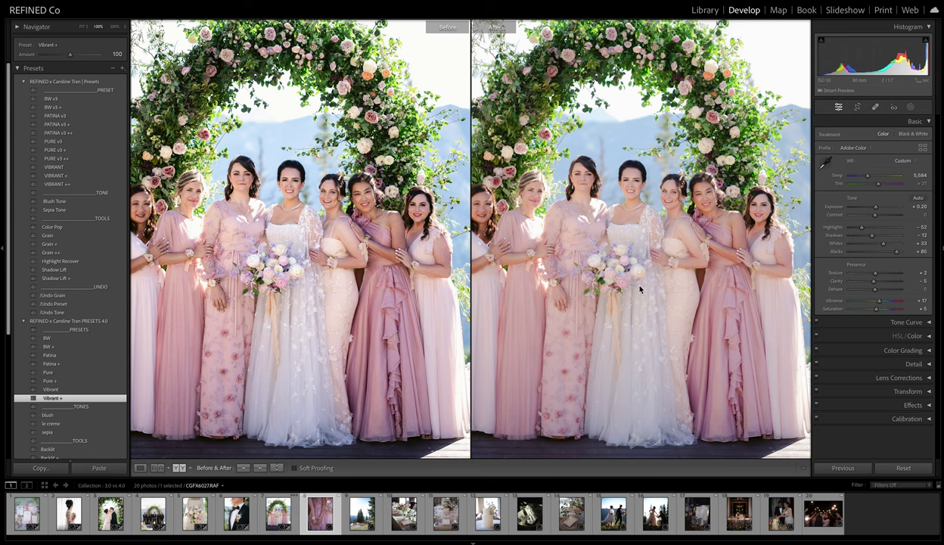
click(725, 263)
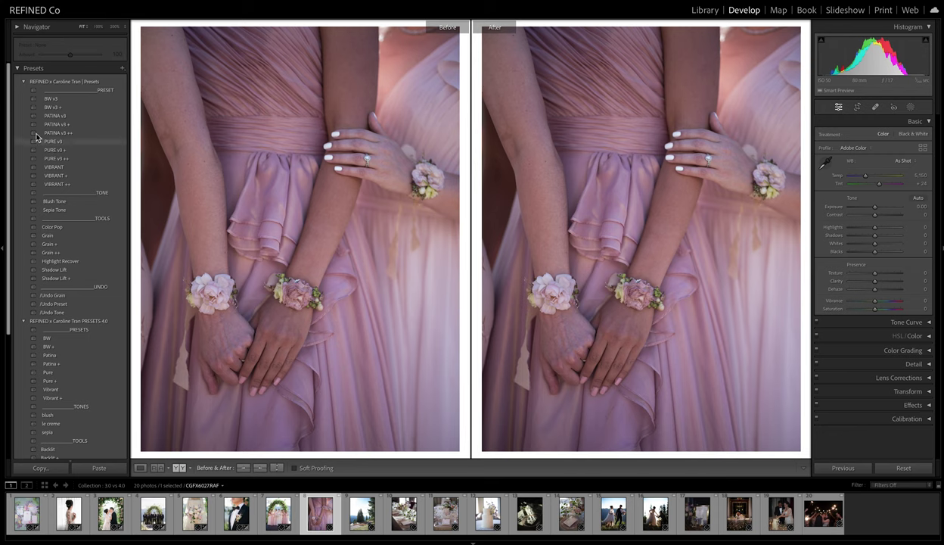
click(56, 115)
drag(869, 207, 877, 184)
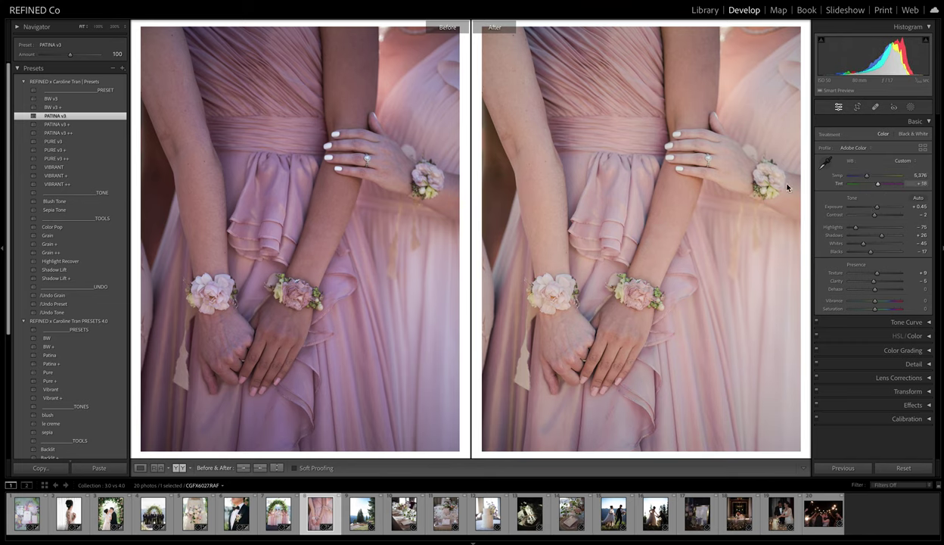
click(260, 467)
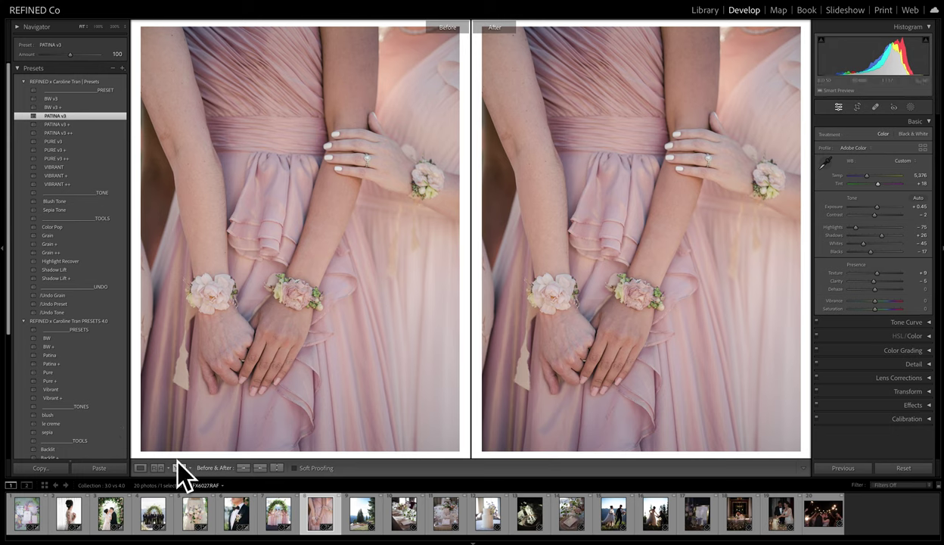
Step: Try 4.0 Patina on the hands photo's After version with different exposures, and return exposure to 0.00 and white balance to As Shot
click(54, 304)
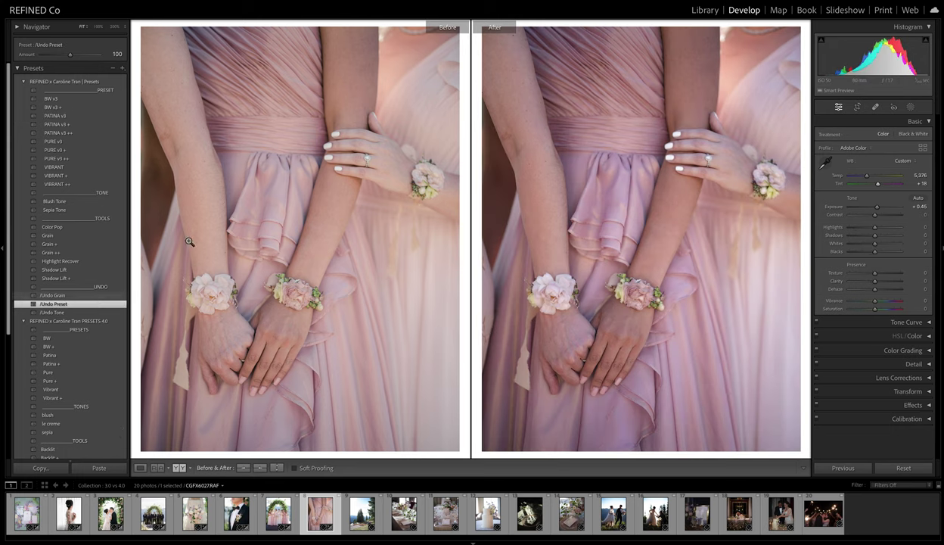
click(50, 355)
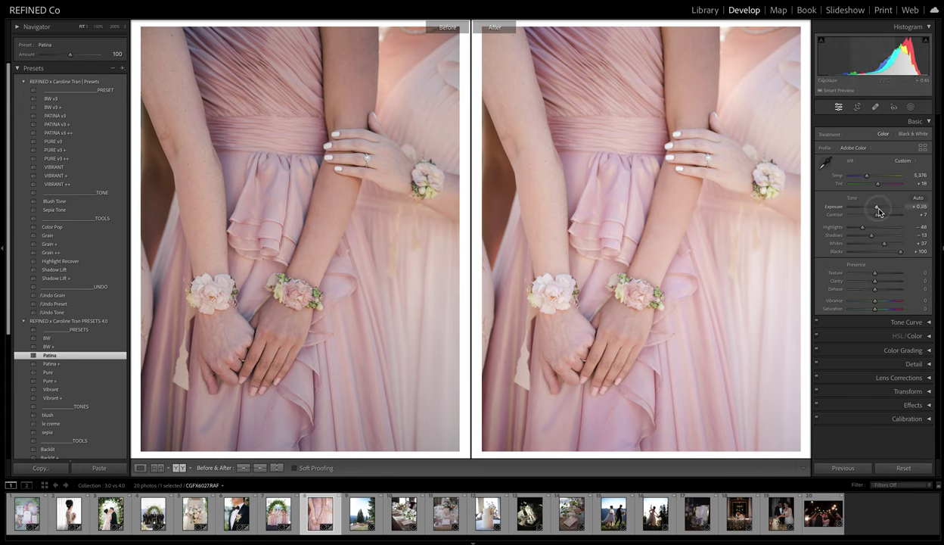
drag(876, 208, 875, 209)
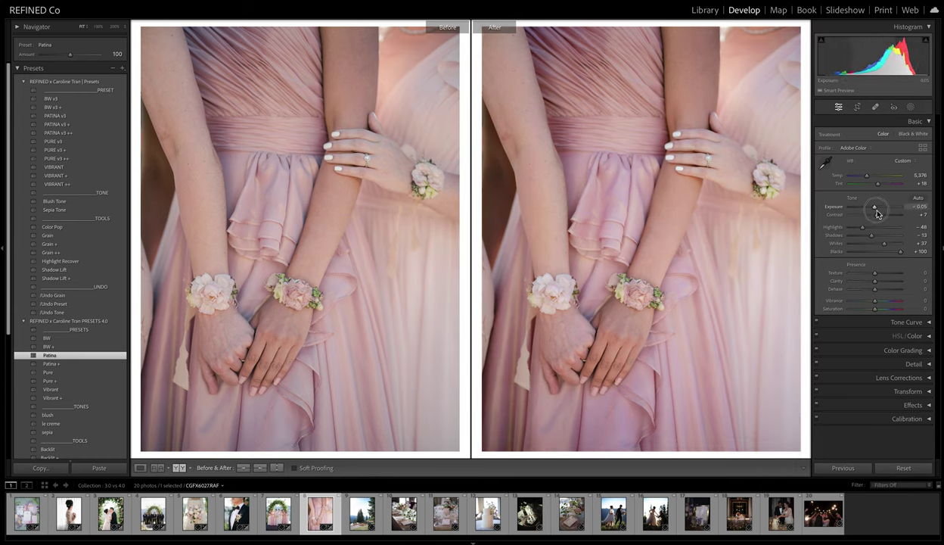
double_click(876, 208)
click(902, 161)
click(902, 87)
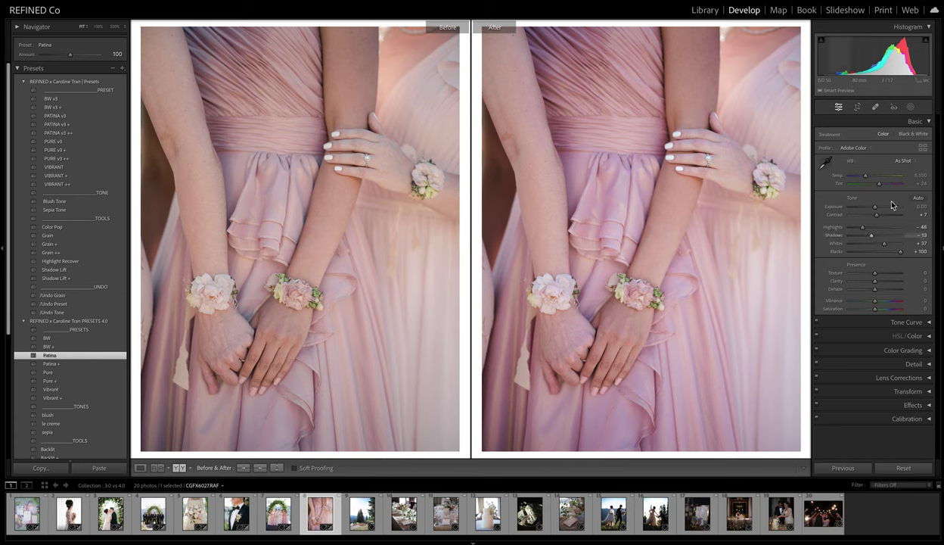
Step: Reset the hands photo's After version and reapply PATINA v3 with exposure +0.35 at the As Shot white balance
click(904, 468)
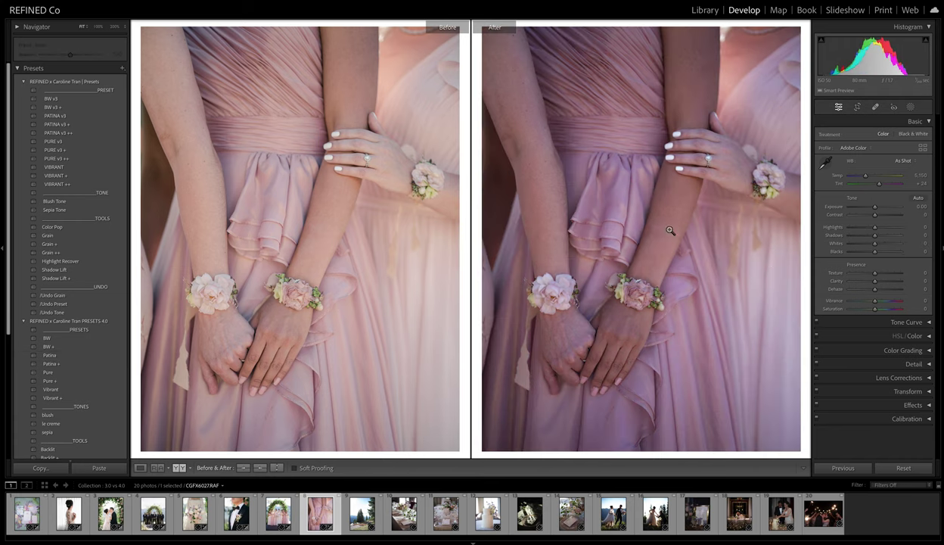
click(56, 115)
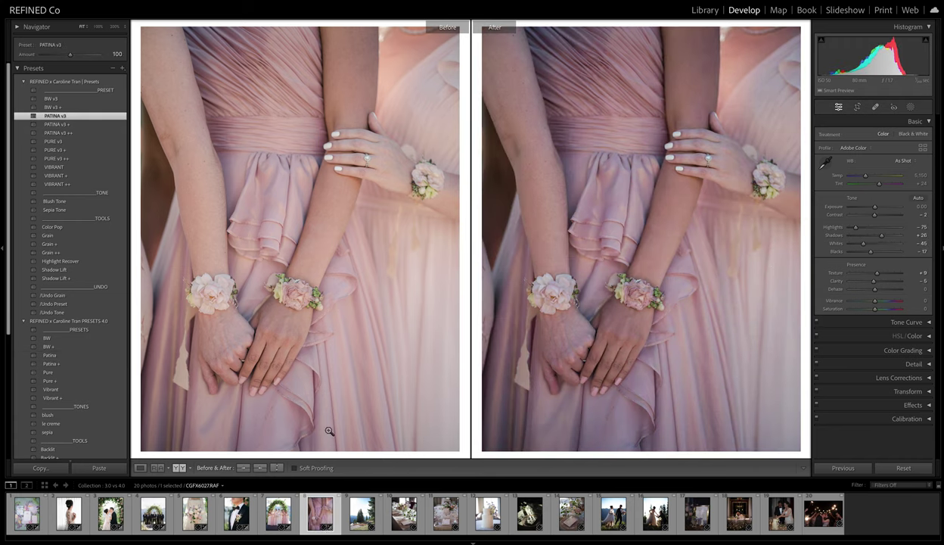
drag(874, 207, 876, 207)
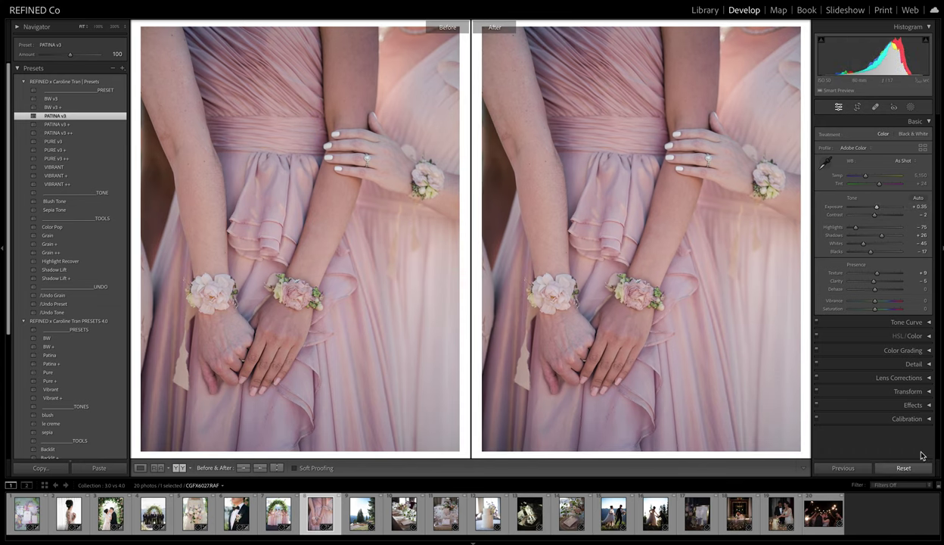
Step: Reset the hands photo's After version again and apply 4.0 Patina with exposure +0.15
click(903, 467)
click(49, 354)
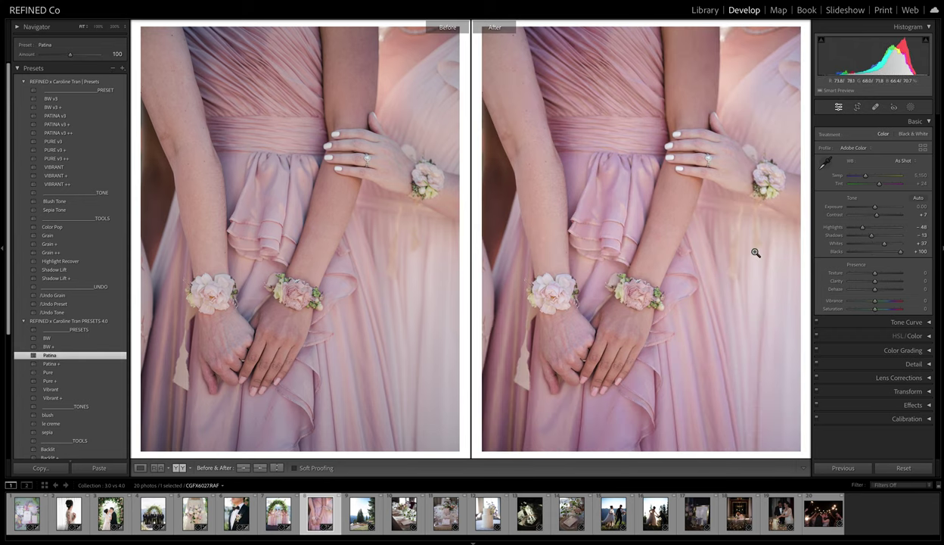
click(876, 210)
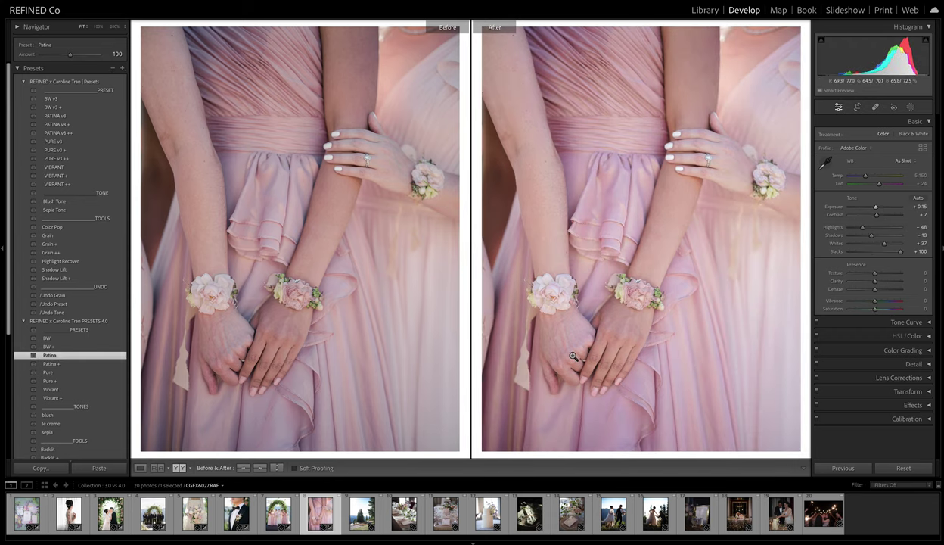
Step: Compare the hands up close, and set the After version to temperature 5,124, tint +20, exposure +0.10 and contrast +24
click(731, 184)
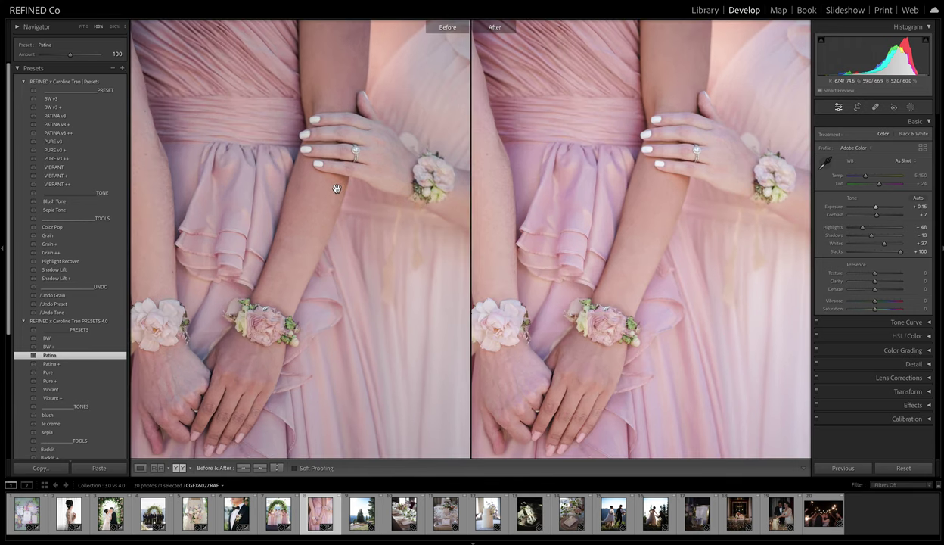
click(293, 156)
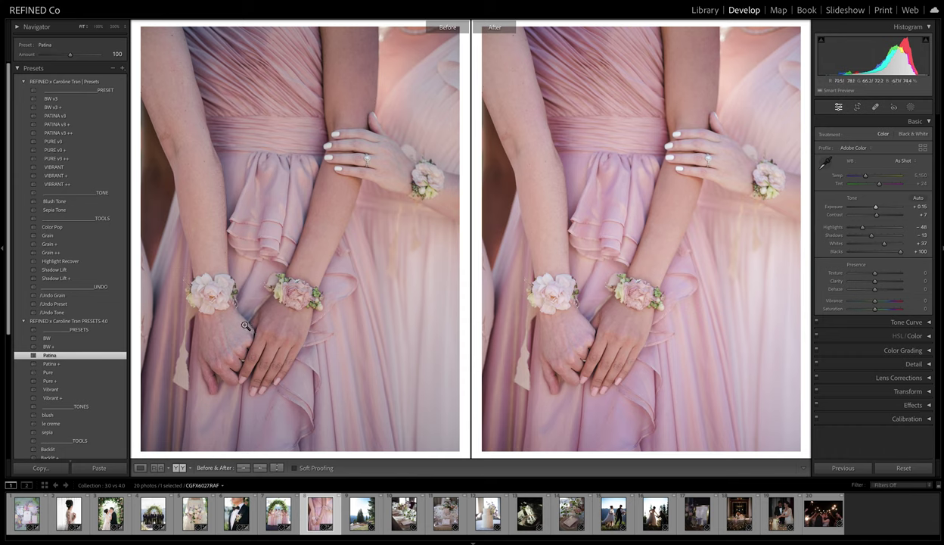
mouse_move(866, 176)
mouse_down()
mouse_move(878, 211)
mouse_move(864, 176)
mouse_up()
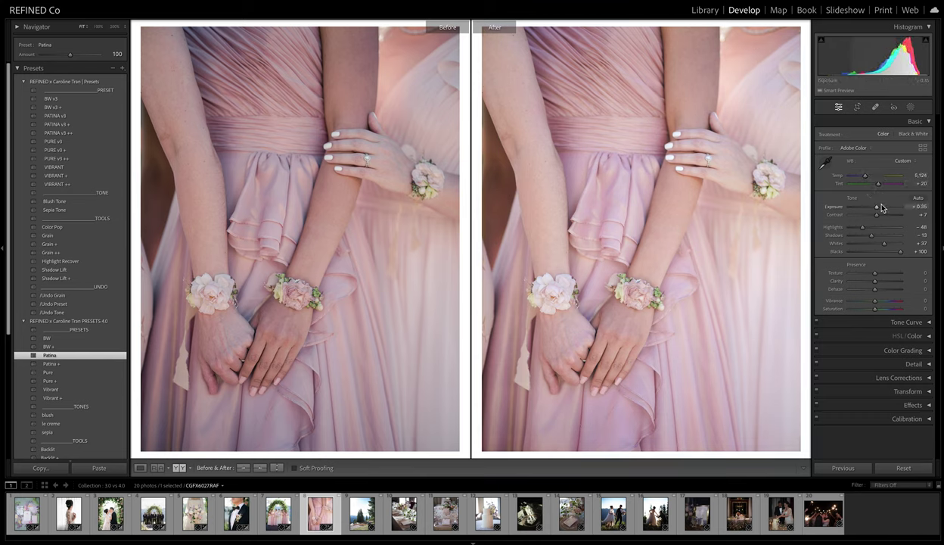
mouse_move(882, 208)
mouse_down()
mouse_move(879, 222)
mouse_move(887, 213)
mouse_up()
Step: Apply PURE v3 to the outdoor ceremony site photo with temperature 5,505, and copy the settings to the Before version
click(361, 513)
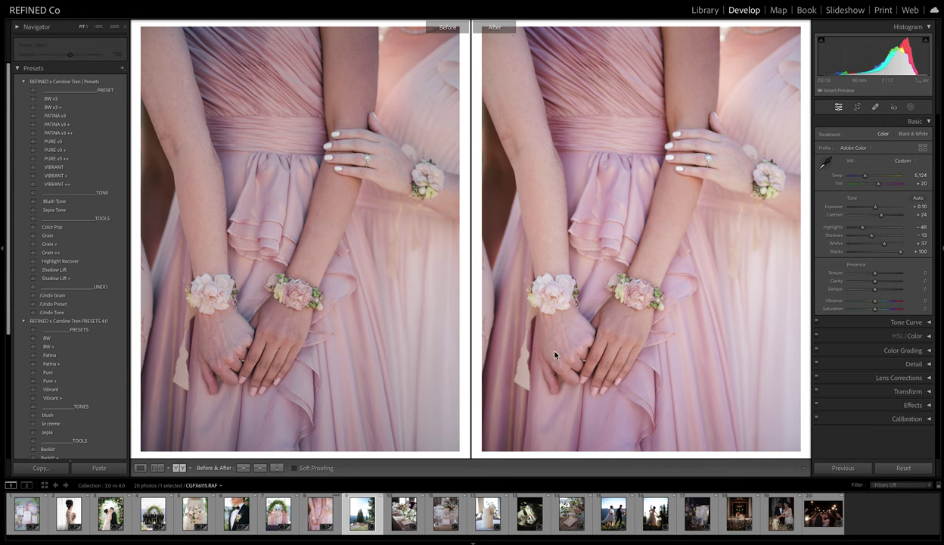
click(58, 143)
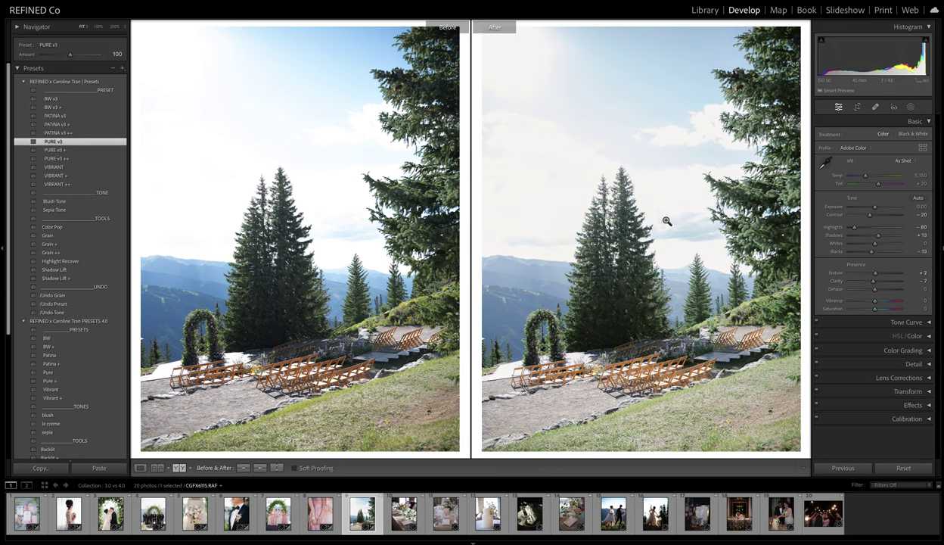
drag(865, 175, 868, 174)
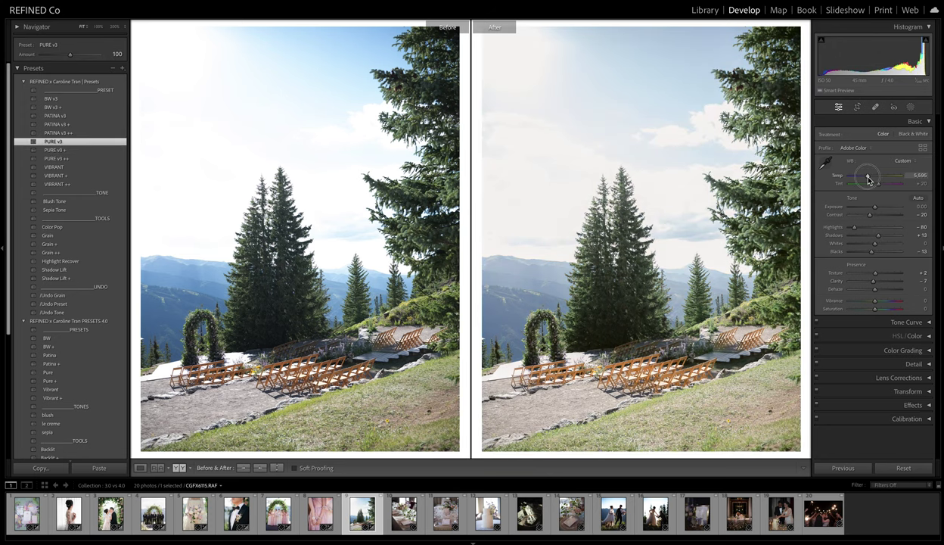
click(260, 468)
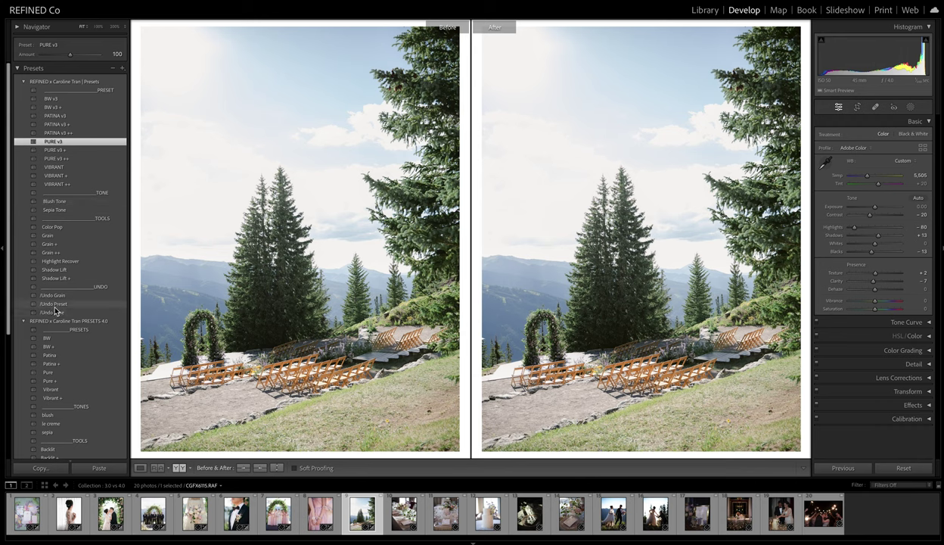
Step: Replace PURE v3 with 4.0 Pure on the ceremony site's After version and compare the trees up close
click(55, 304)
click(49, 372)
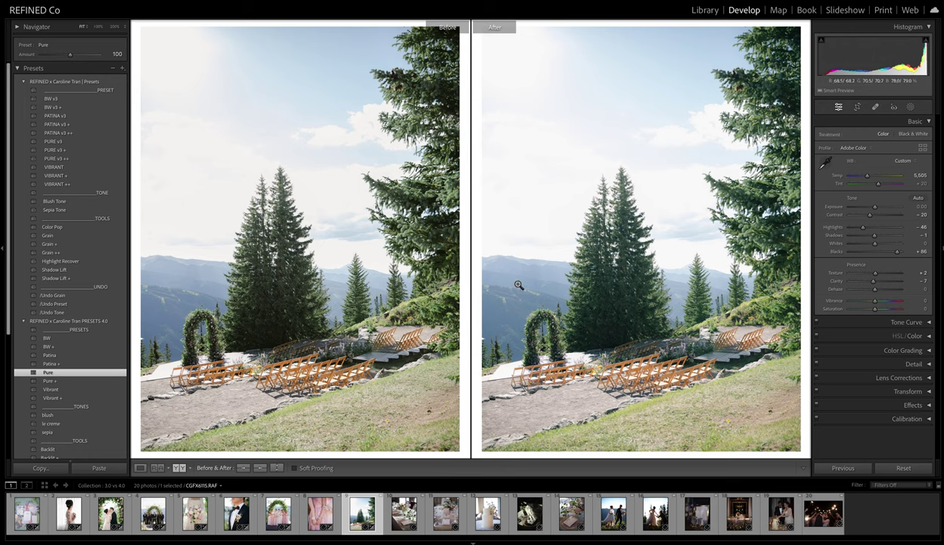
click(618, 194)
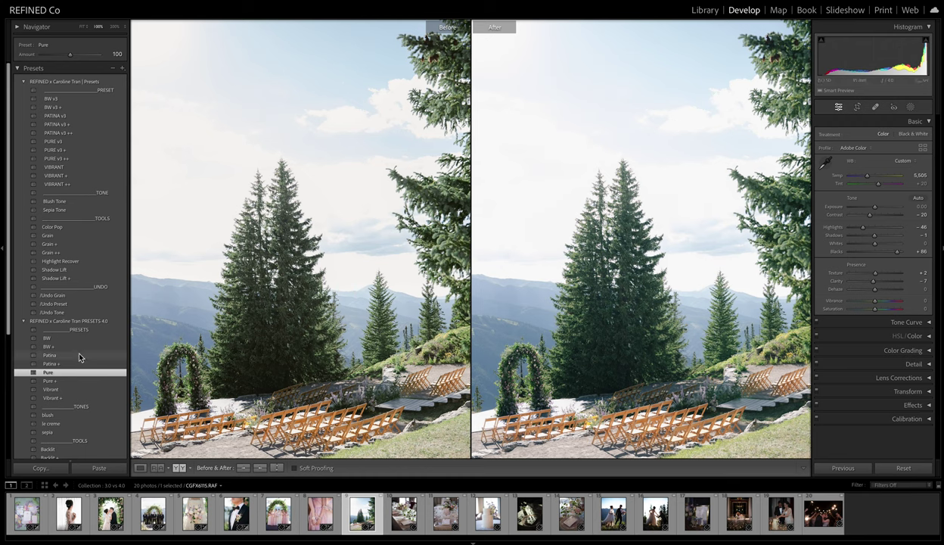
Step: Apply the 4.0 Chromatic Abberation - Purple tool preset to the ceremony site's After version
scroll(79, 356, down, 4)
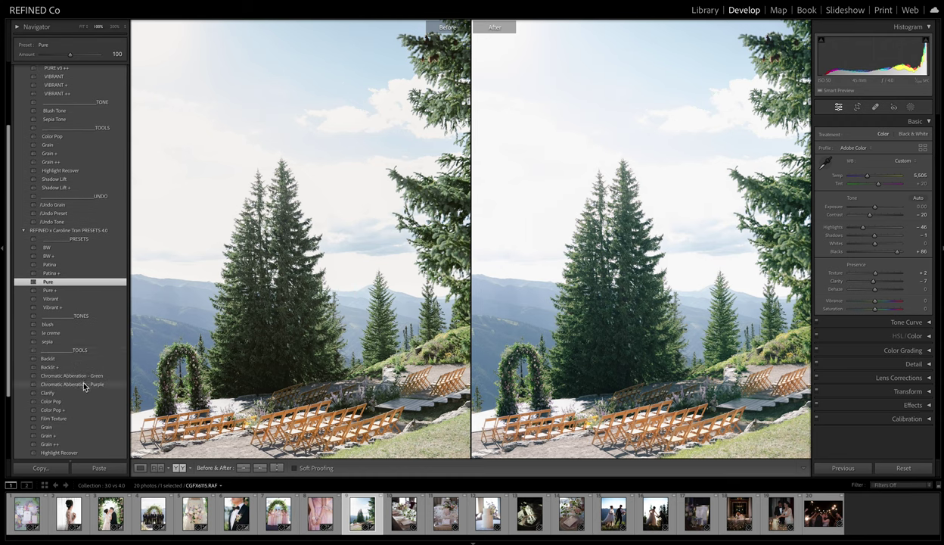
click(84, 386)
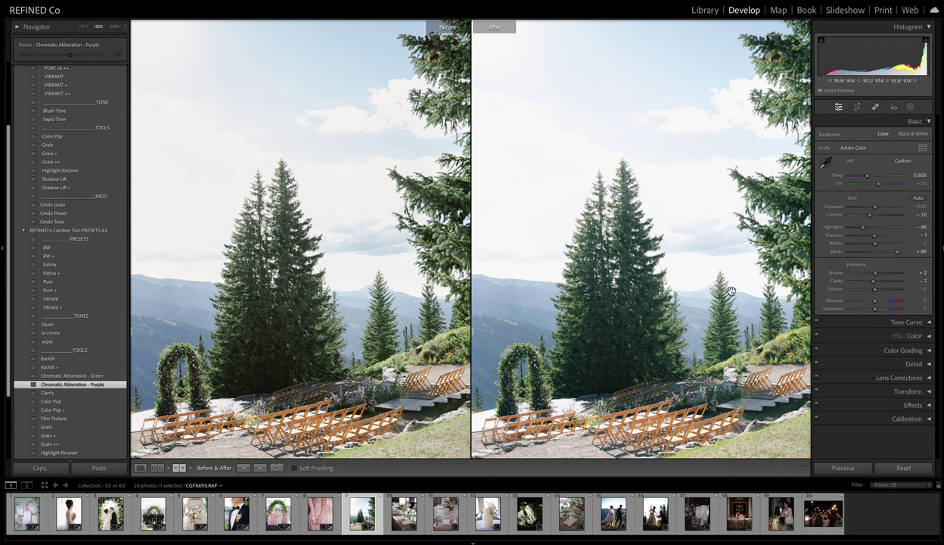
Step: Apply PURE v3 + to the table photo with the folded menu and blurred flowers, and copy the settings to the Before version
click(392, 503)
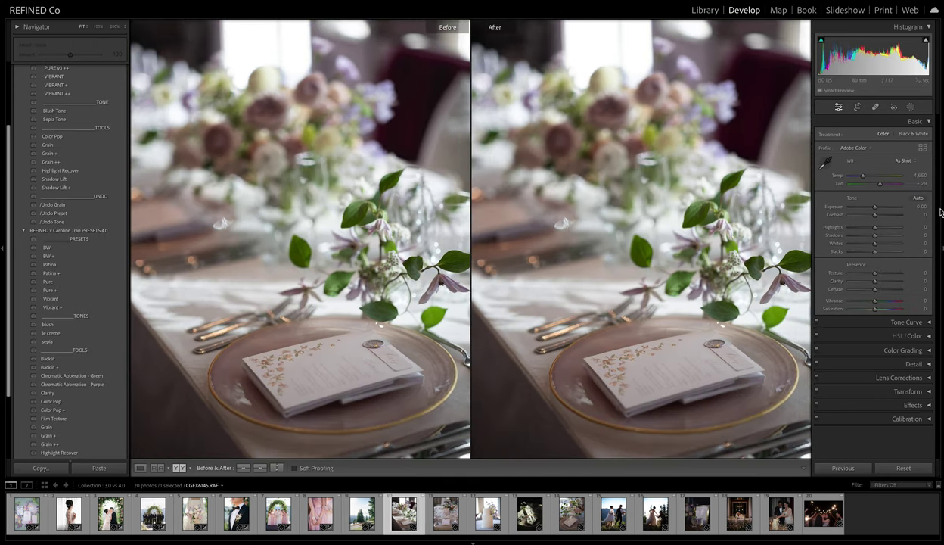
click(804, 229)
scroll(67, 110, up, 3)
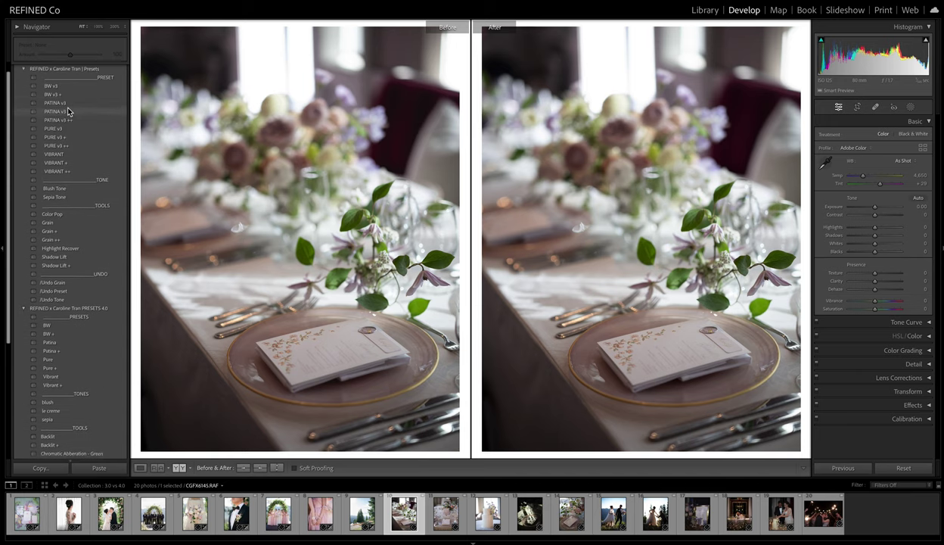
click(56, 138)
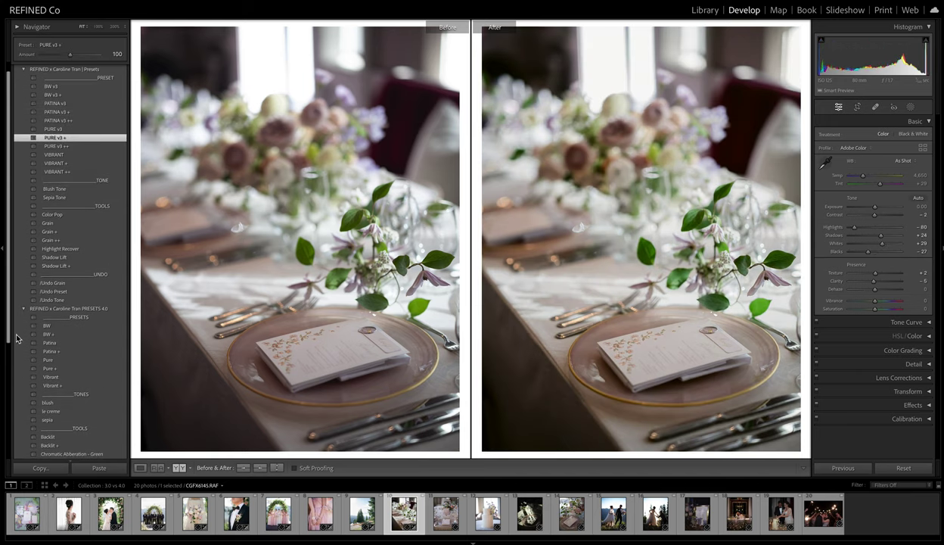
click(260, 467)
Step: Reset the table photo's After version, apply 4.0 Pure +, and compare the flowers and menu up close
click(902, 468)
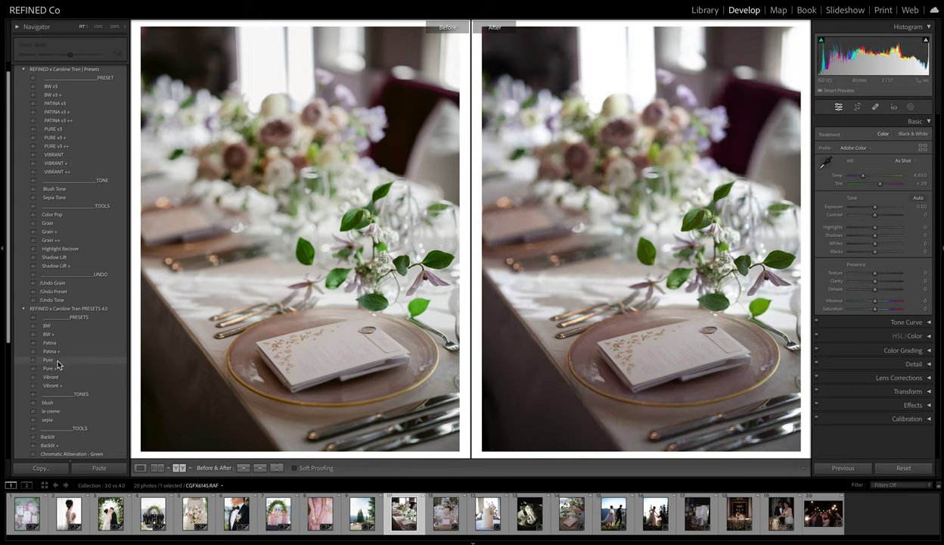
click(55, 369)
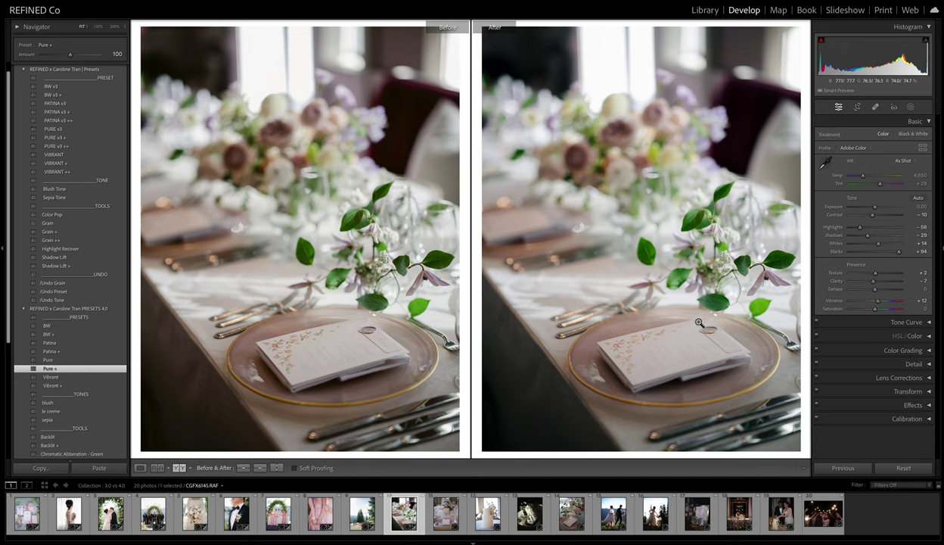
click(676, 231)
drag(685, 305, 665, 285)
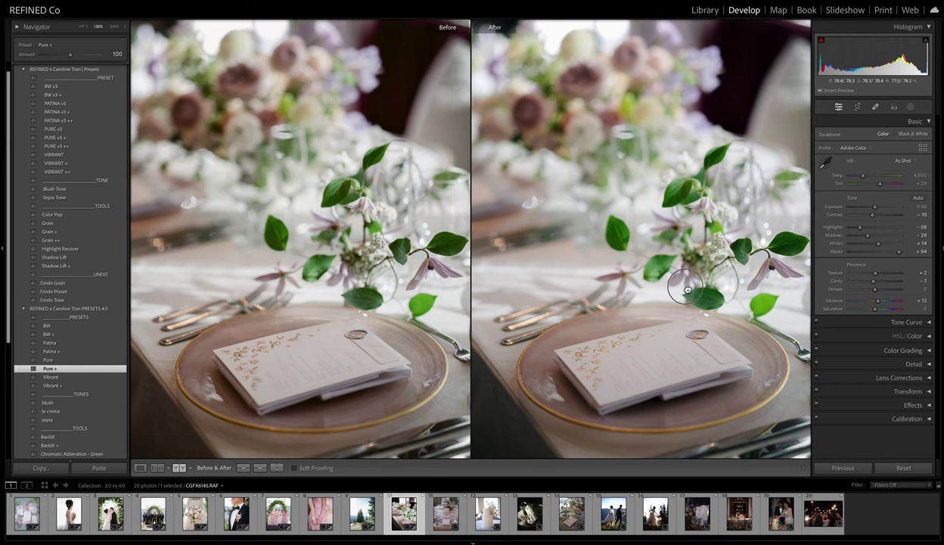
drag(674, 321, 731, 326)
click(683, 327)
click(704, 322)
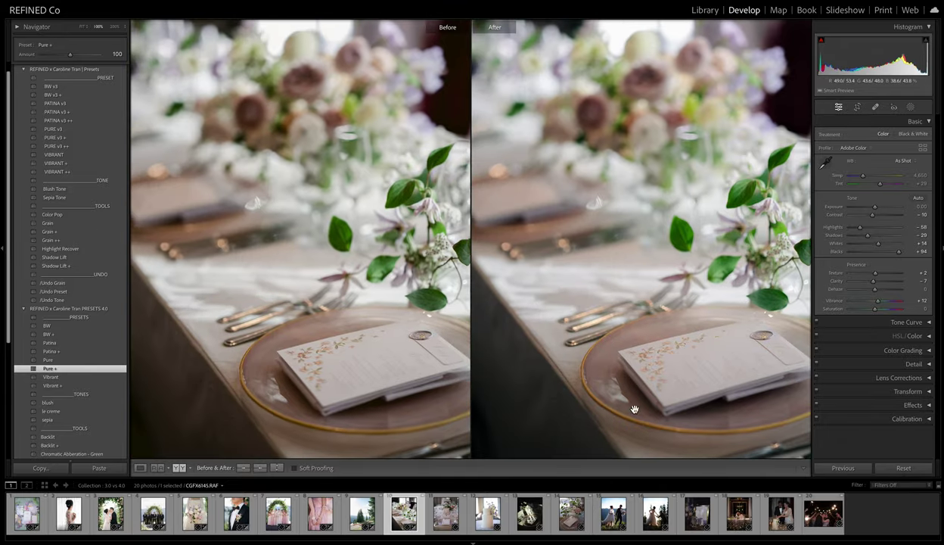
Step: Apply PATINA v3 to the place setting photo with the wine glasses and peach roses, and copy the settings to the Before version
click(446, 521)
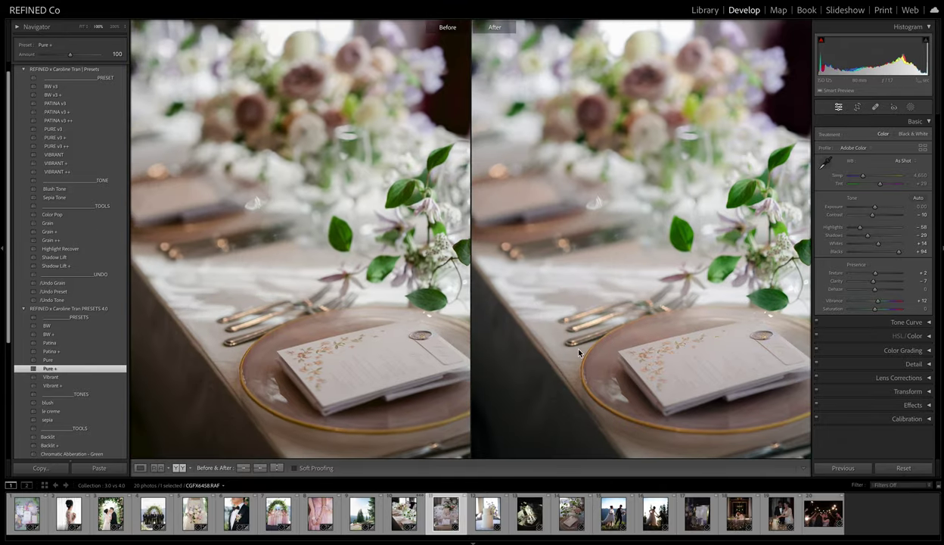
click(664, 337)
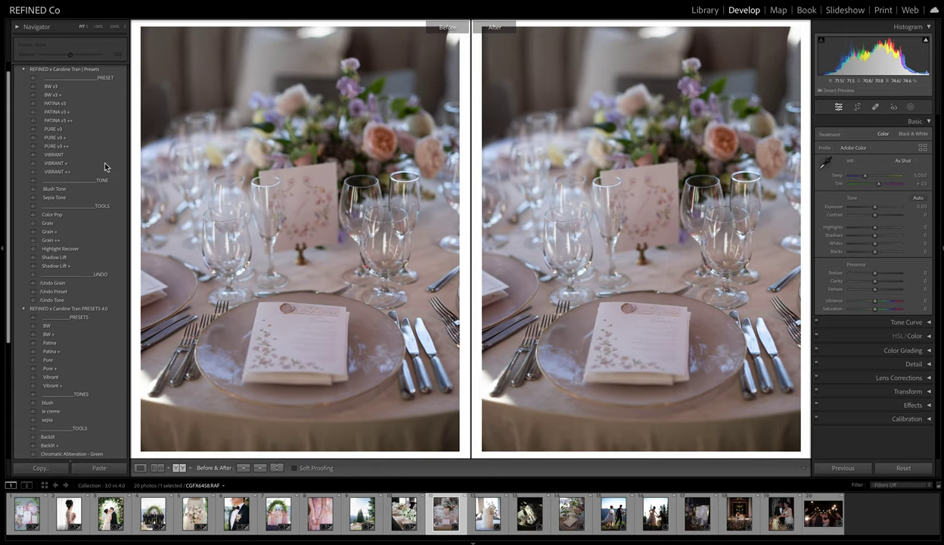
click(63, 104)
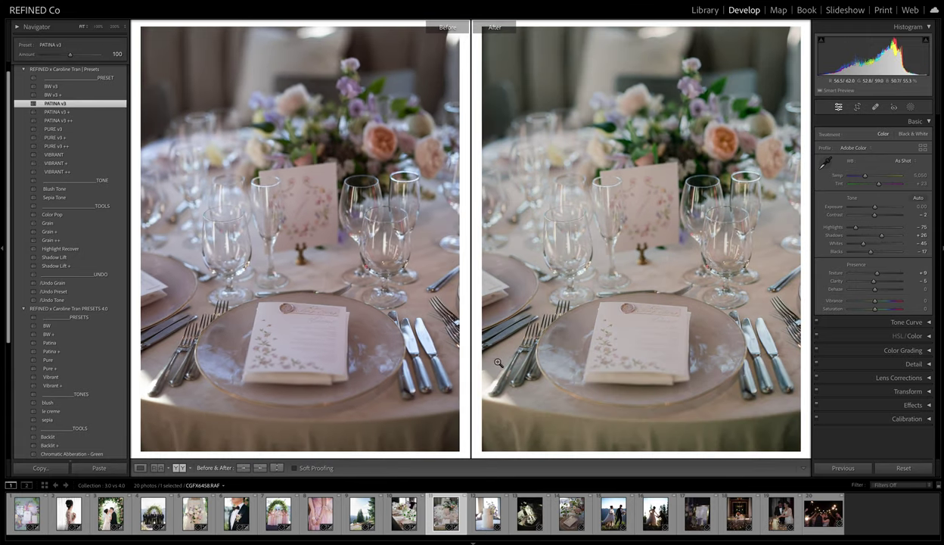
click(261, 468)
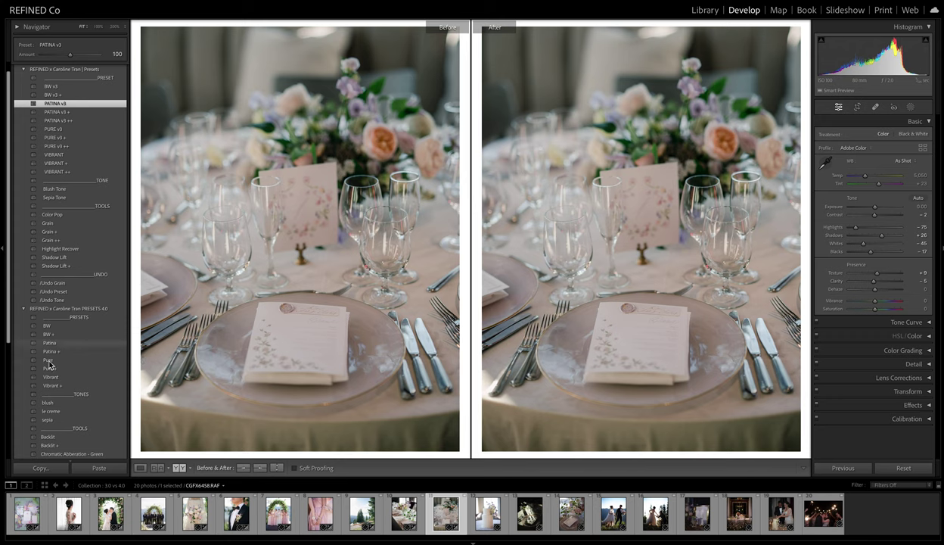
Step: Replace PATINA v3 with 4.0 Patina on the place setting's After version and compare the details up close
click(64, 291)
click(59, 344)
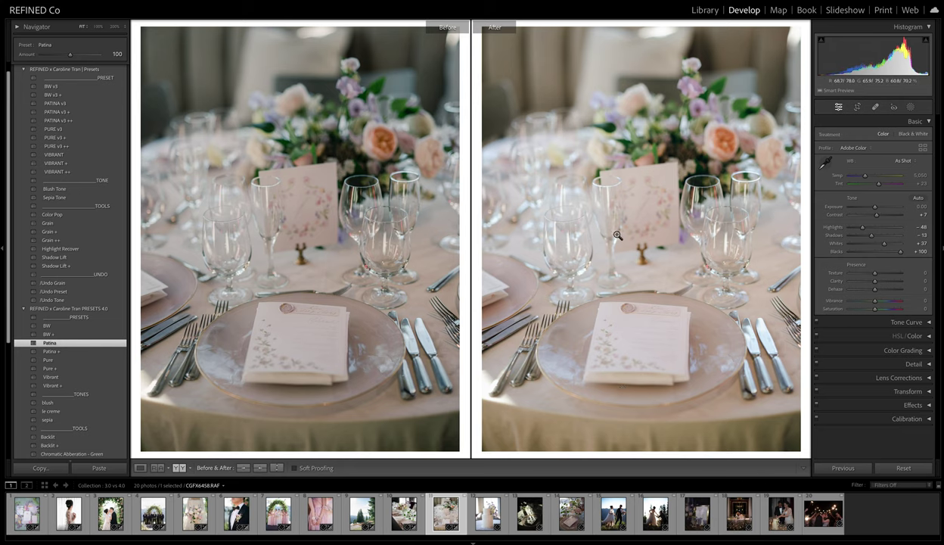
click(664, 241)
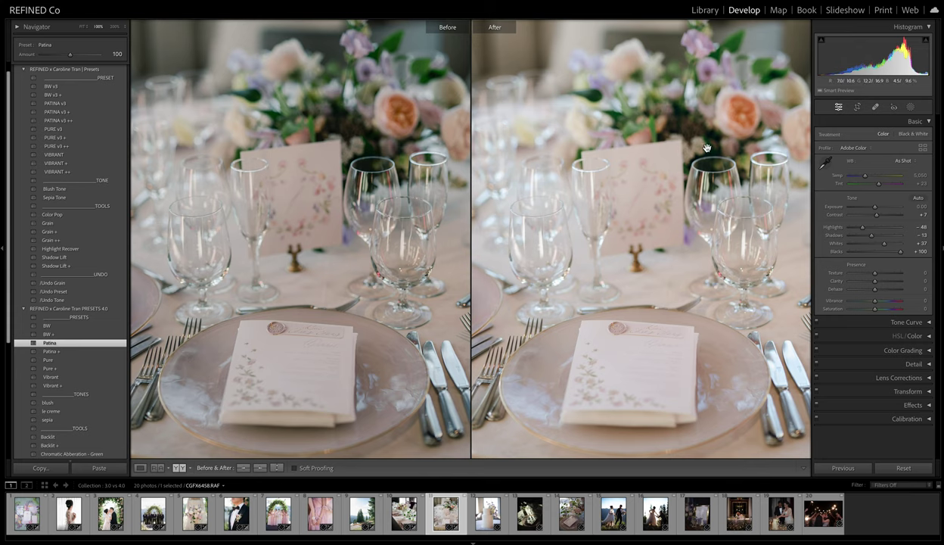
click(680, 176)
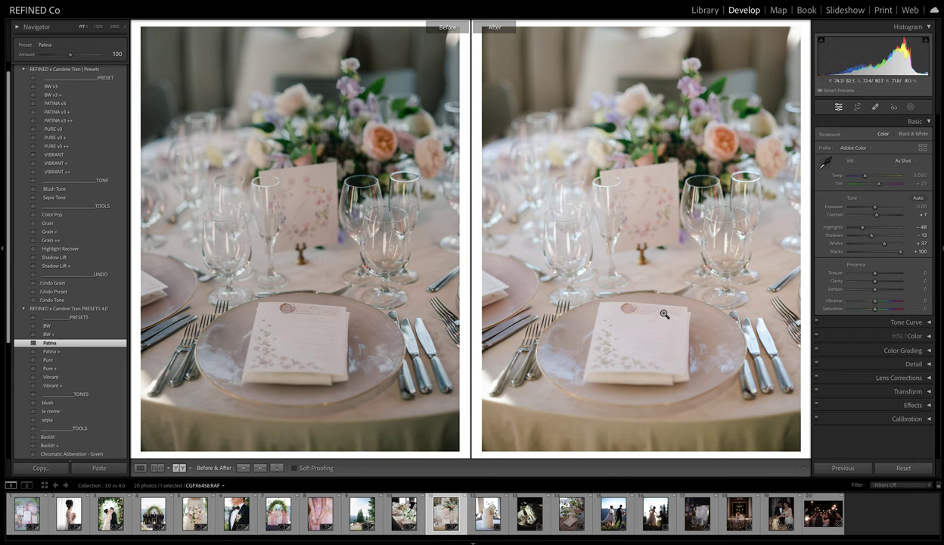
Step: Straighten the wedding cake photo with a crop angle of 2.41, and return to the side-by-side Before and After view
click(487, 513)
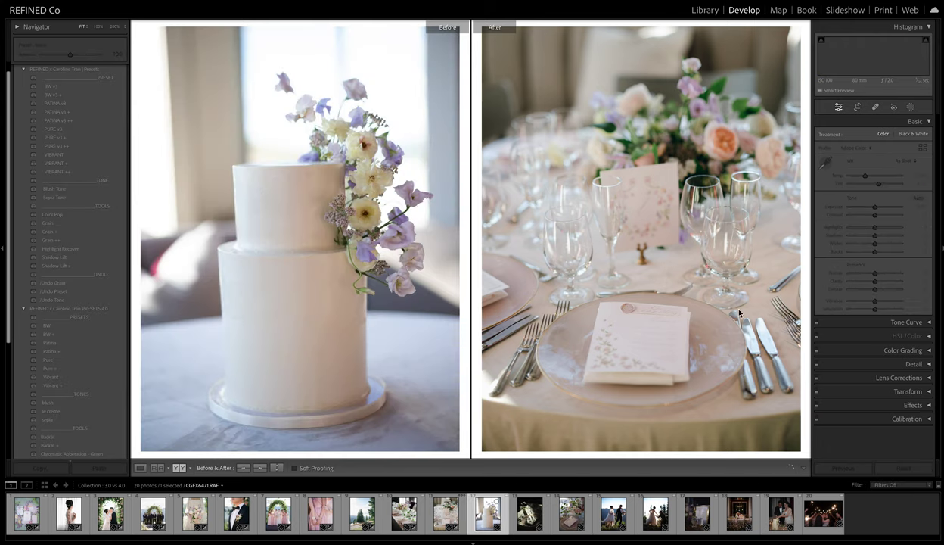
click(858, 107)
drag(786, 131, 787, 141)
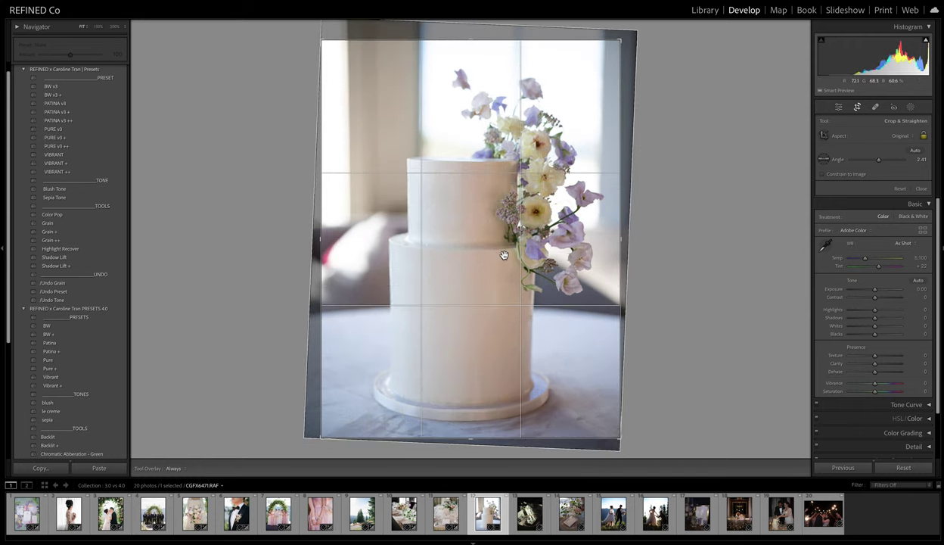
key(Return)
key(y)
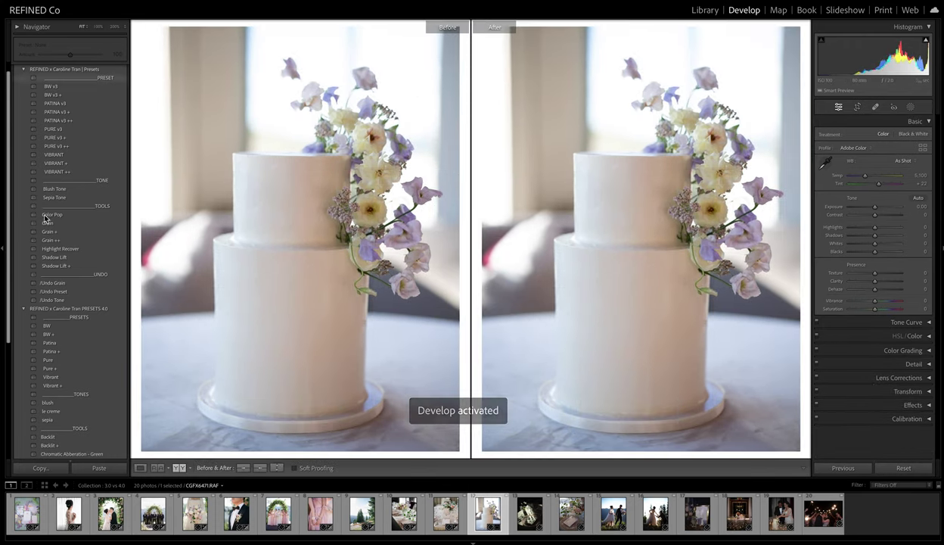
Step: Apply VIBRANT + to the cake photo with exposure +0.05, and copy the settings to the Before version
click(57, 155)
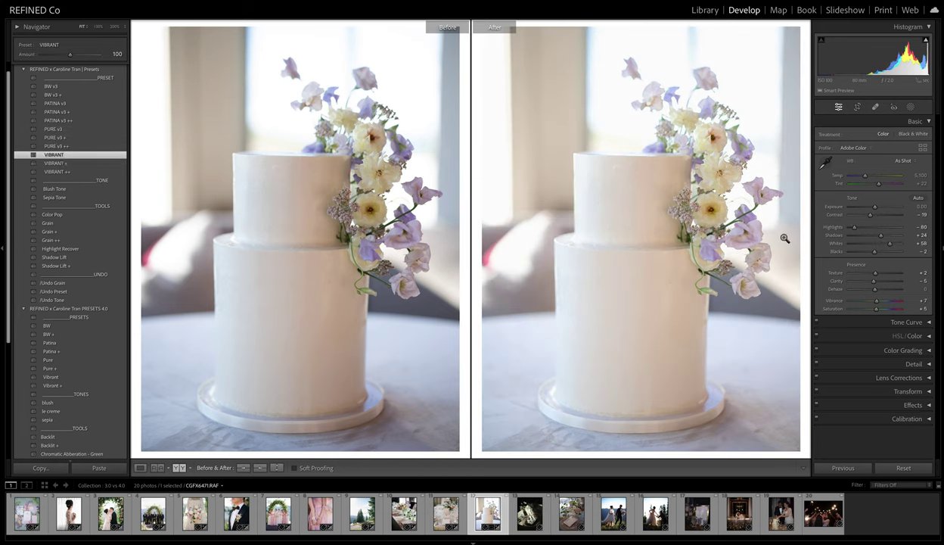
drag(872, 208, 874, 208)
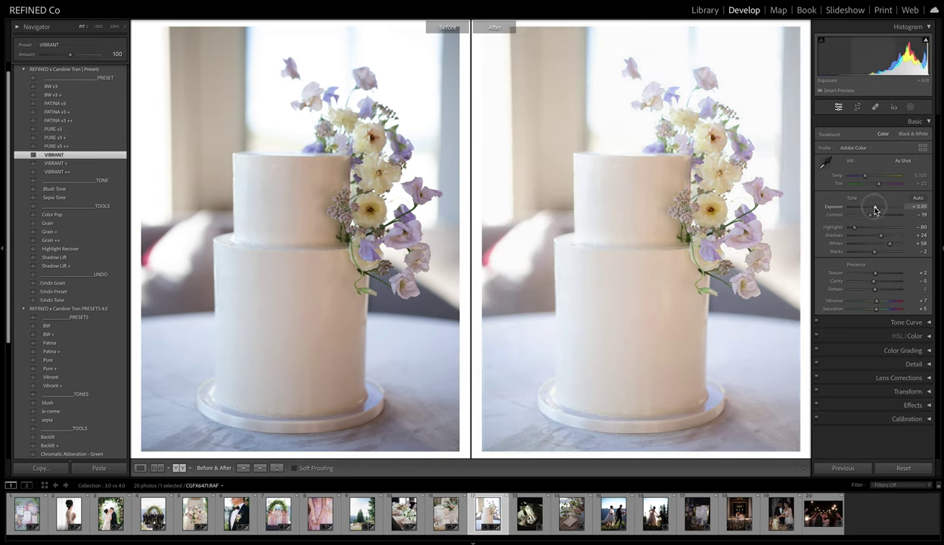
click(71, 163)
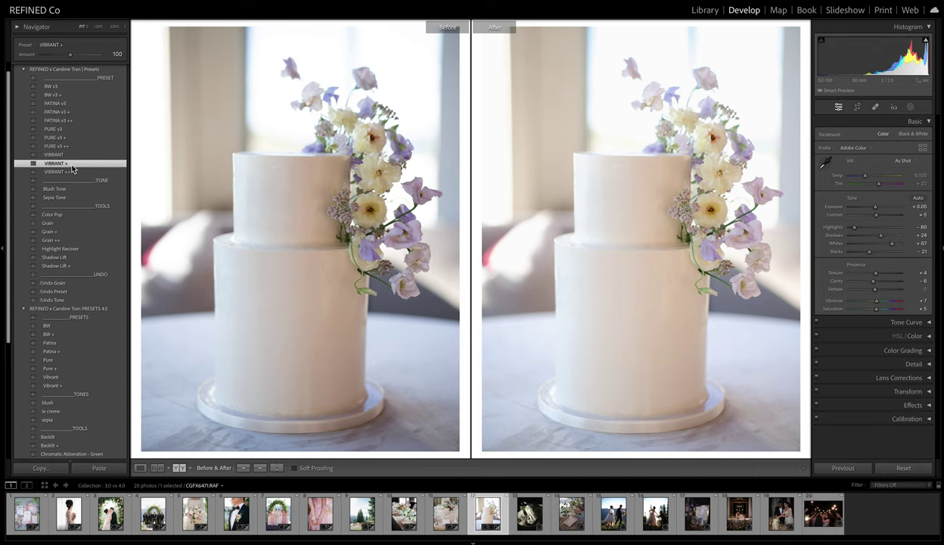
click(259, 467)
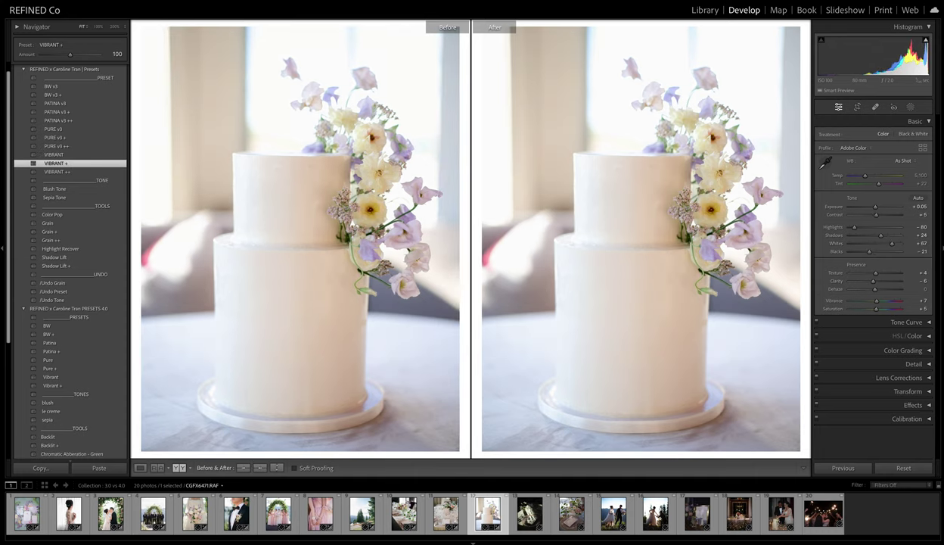
Step: Clear the old preset from the cake's After version and apply 4.0 Vibrant +
click(65, 300)
click(53, 377)
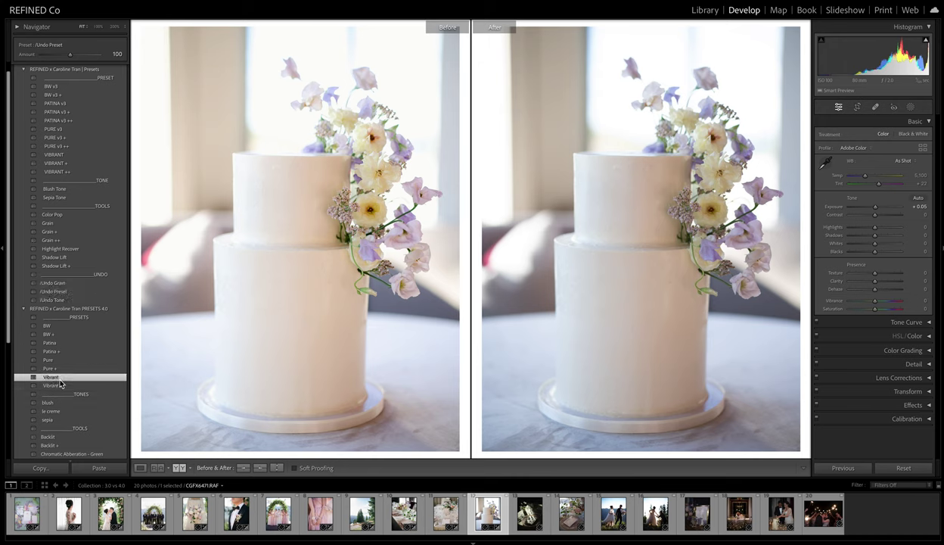
click(55, 385)
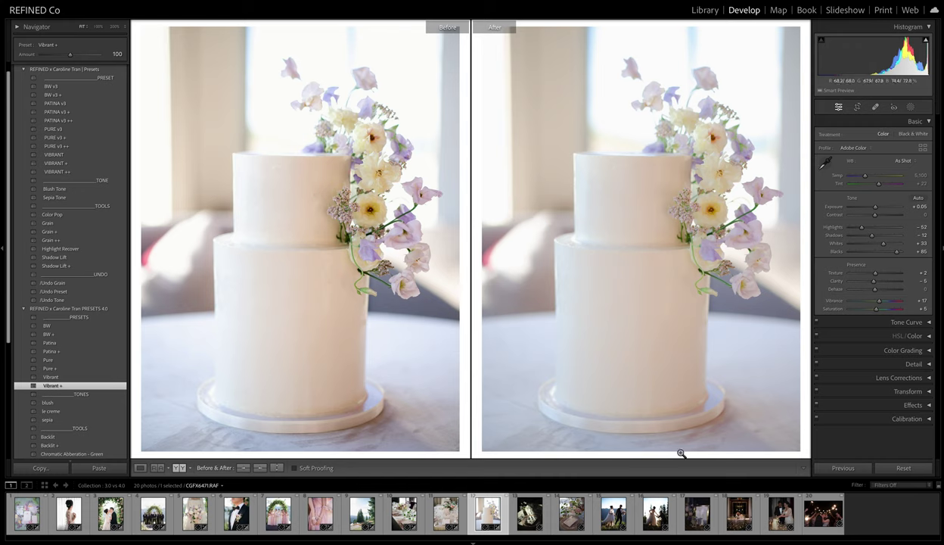
Step: Add the 4.0 Color Pop + tool preset to the cake's After version
scroll(53, 392, down, 3)
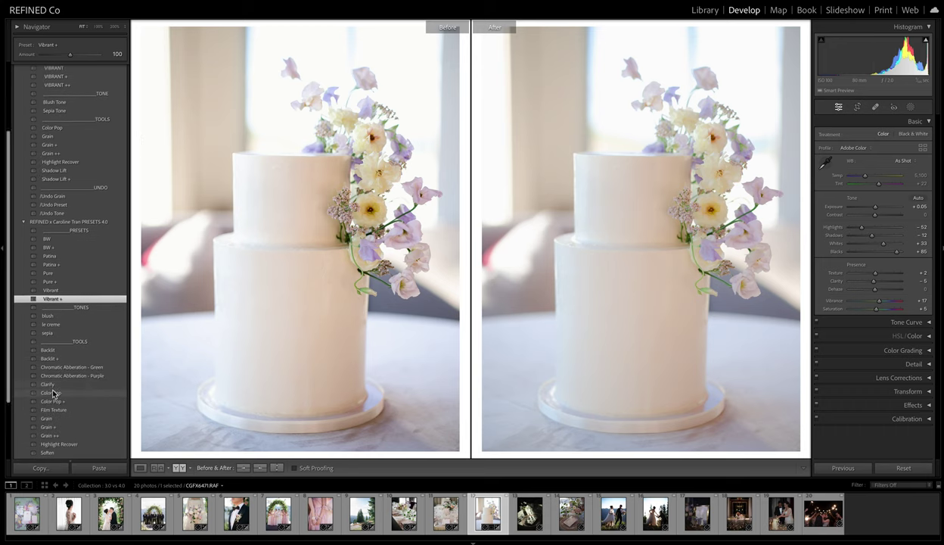
click(61, 393)
click(59, 401)
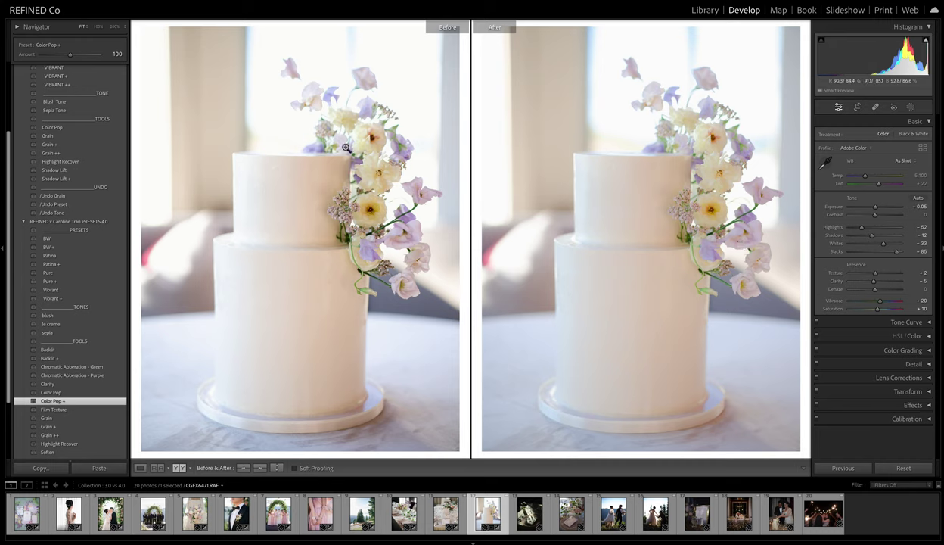
Step: Apply PURE v3 to the dark, sunlit place setting photo with exposure +1.80, and copy the settings to the Before version
click(521, 508)
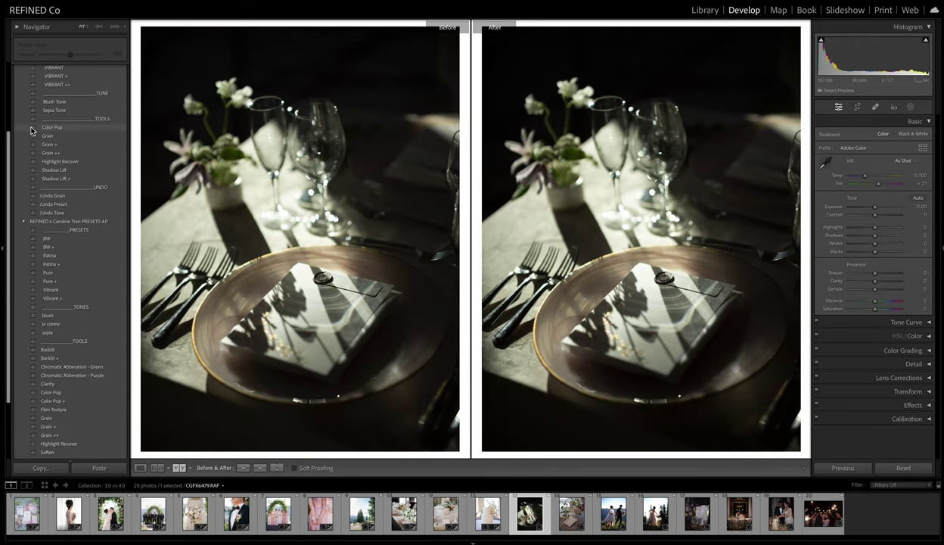
scroll(32, 131, up, 3)
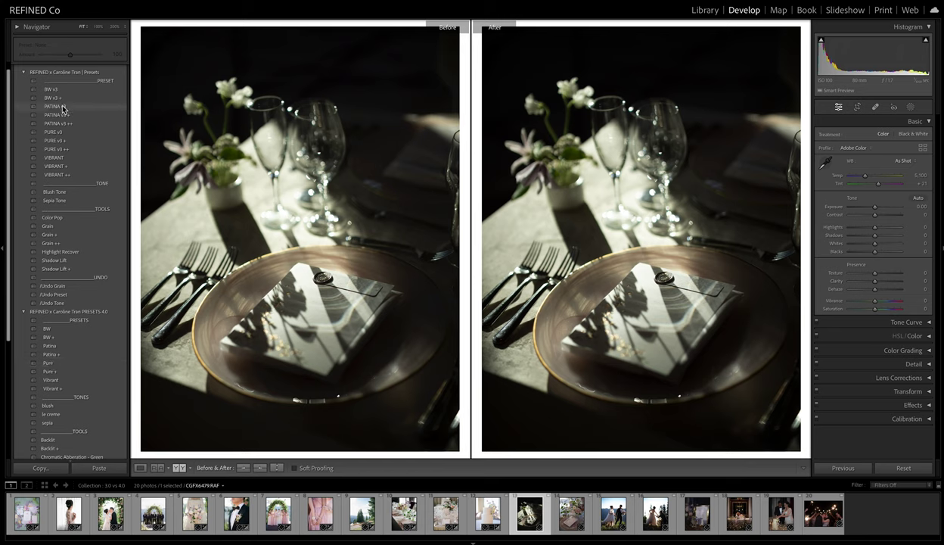
click(53, 132)
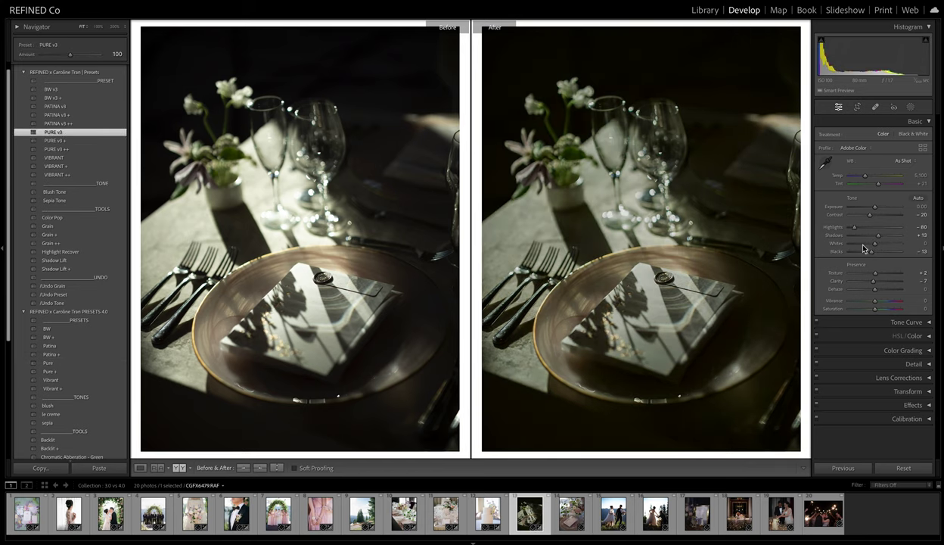
drag(877, 206, 886, 206)
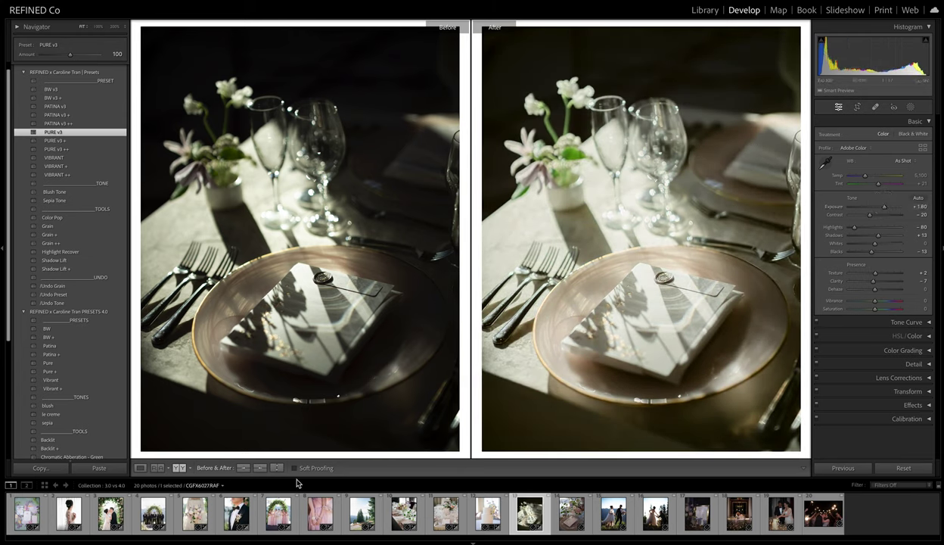
click(260, 467)
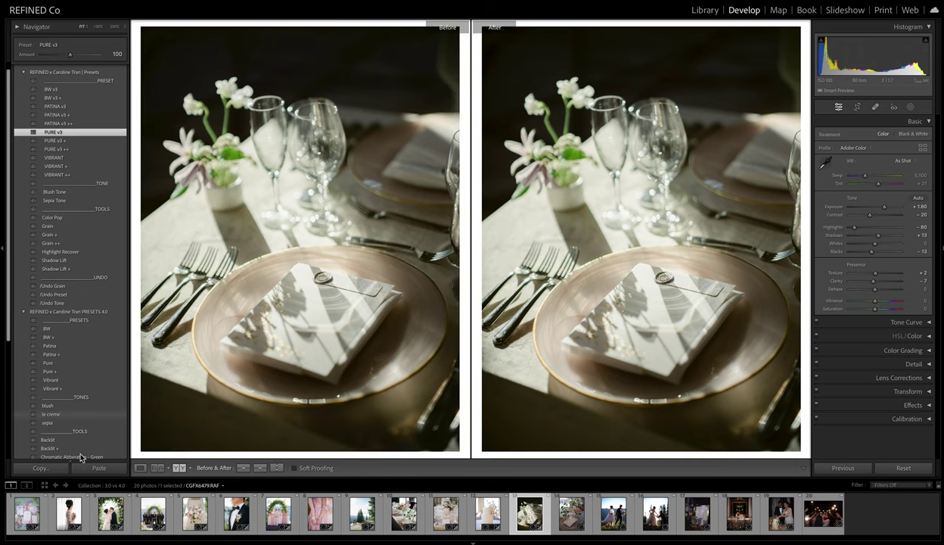
Step: Replace PURE v3 with 4.0 Pure on the sunlit place setting's After version, and set its exposure to +2.00
click(71, 294)
click(56, 364)
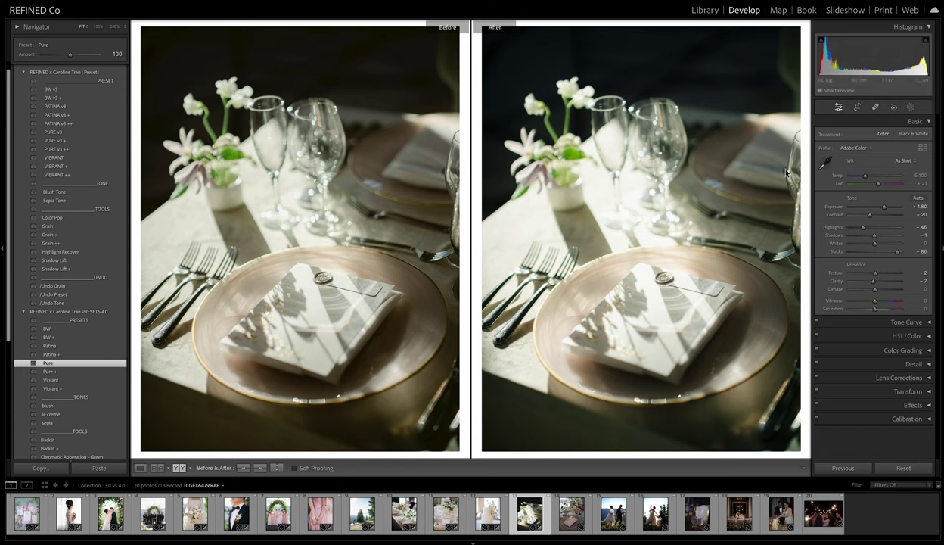
drag(885, 207, 882, 209)
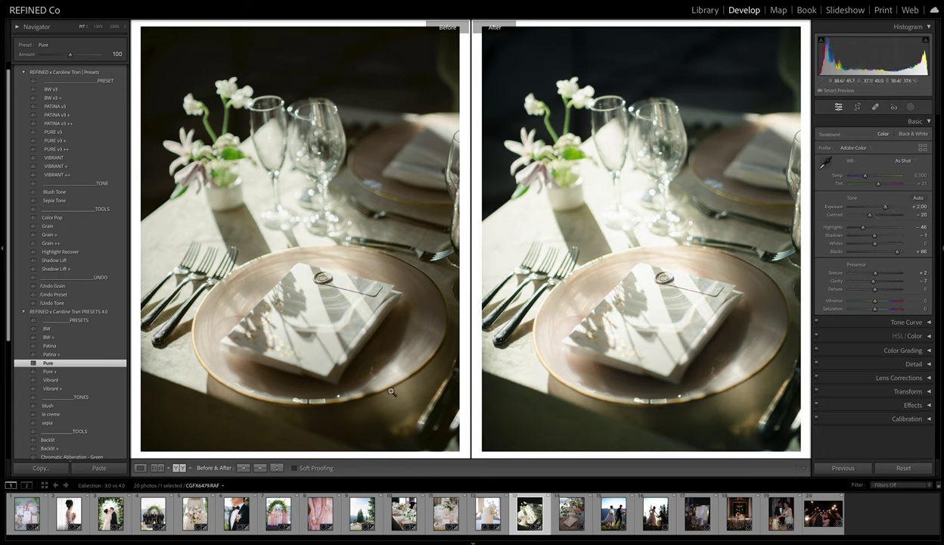
Step: Apply PATINA v3 to the floral place setting photo with exposure +0.50, and copy the settings to the Before version
click(569, 513)
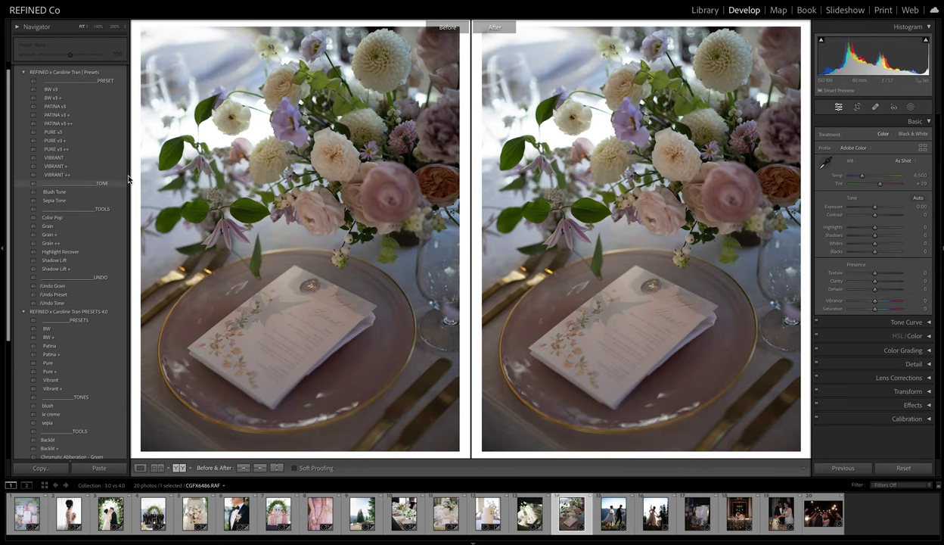
click(62, 106)
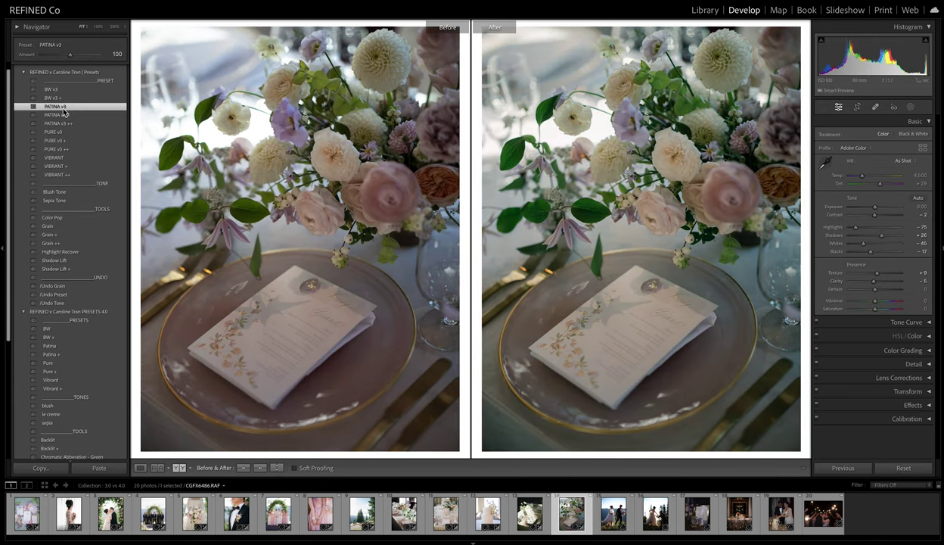
drag(875, 209, 879, 207)
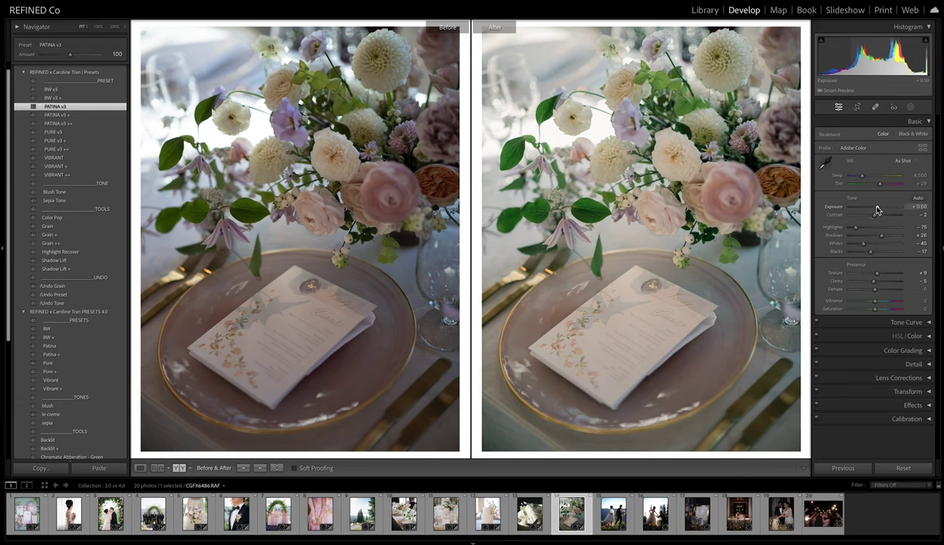
click(260, 467)
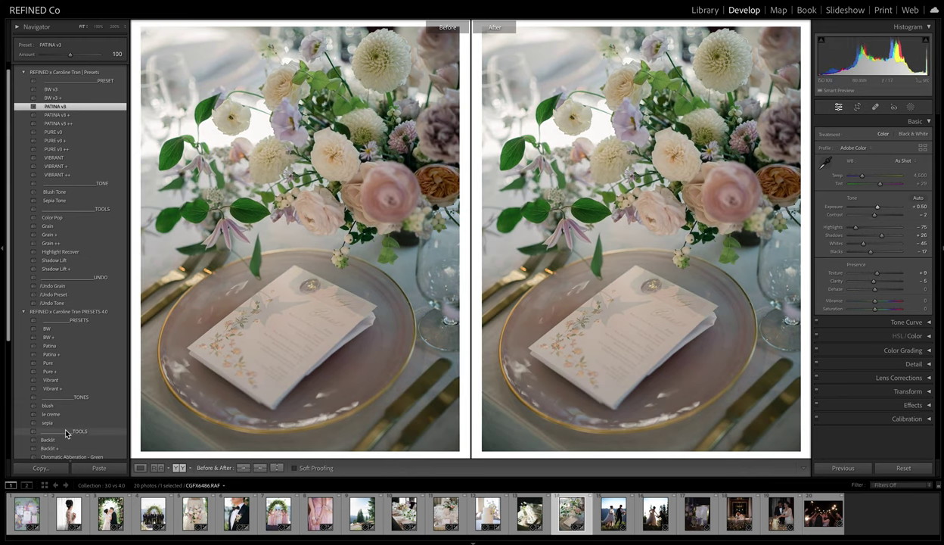
Step: Clear PATINA v3 from the floral place setting's After version and apply 4.0 Patina
click(58, 295)
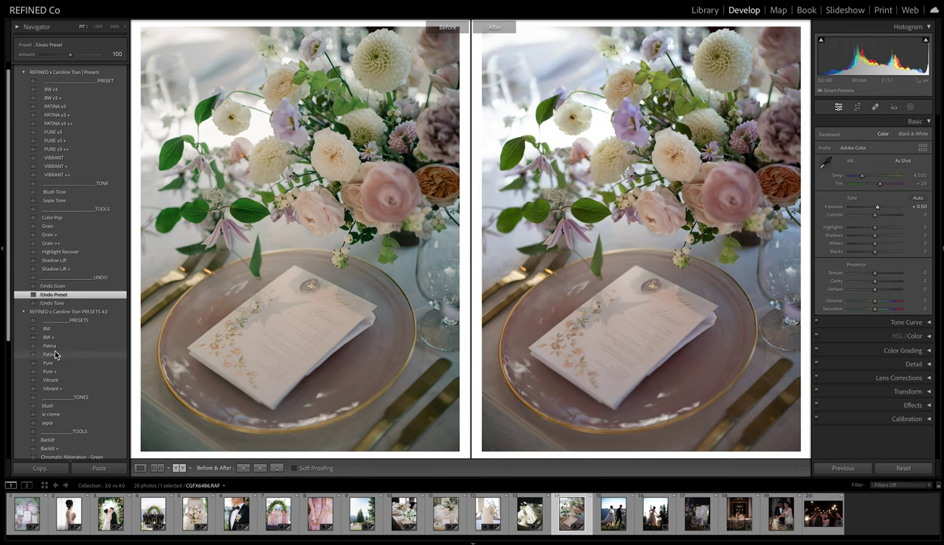
click(54, 346)
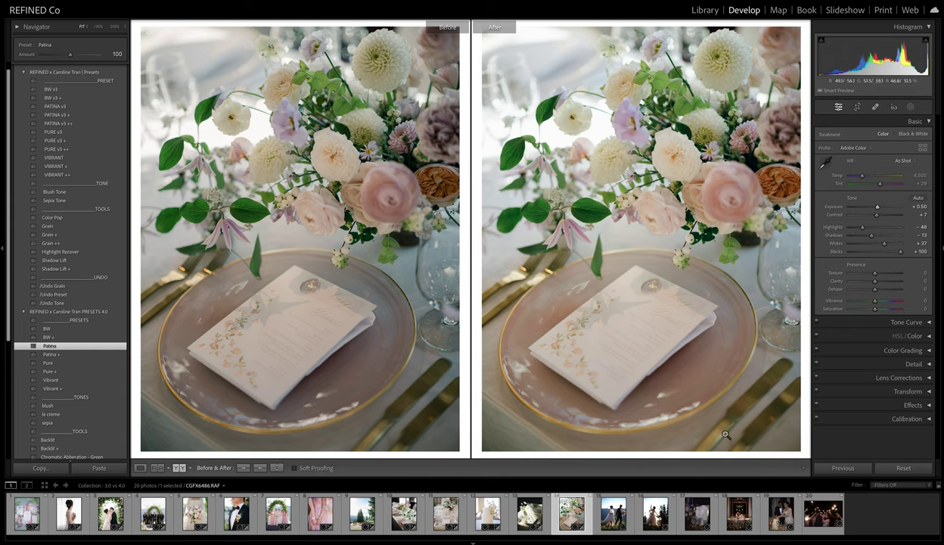
Step: Apply PATINA v3 to the mountain couple photo with exposure +0.20 and shadows +61, and copy the settings to the Before version
click(602, 507)
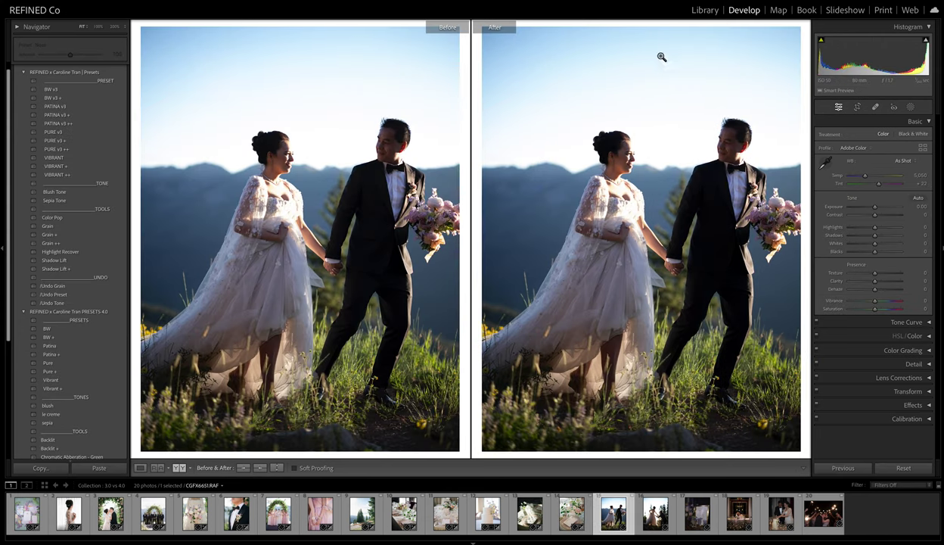
click(56, 106)
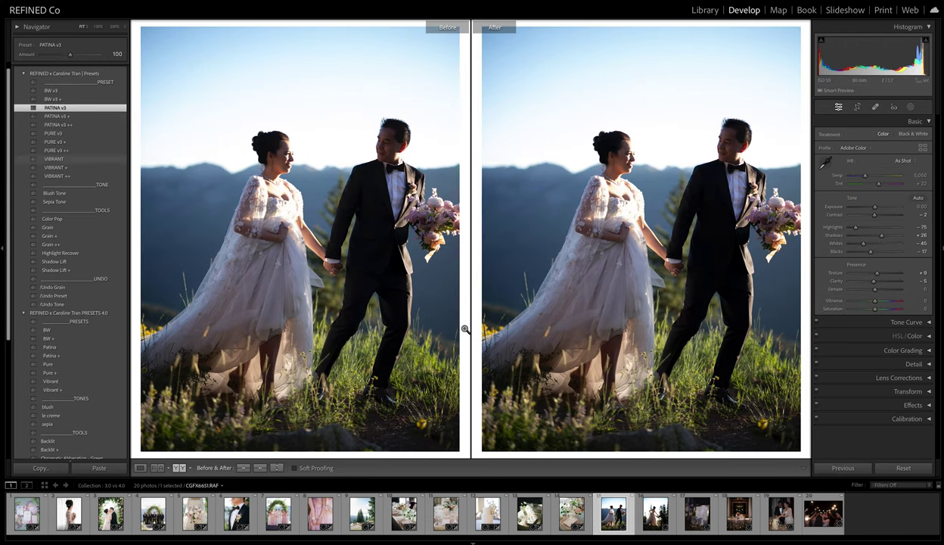
drag(875, 207, 890, 235)
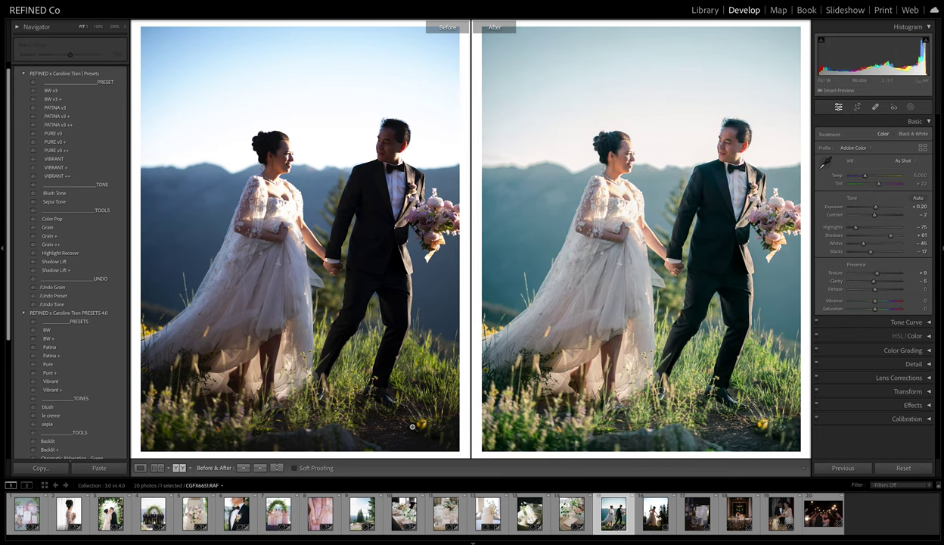
key(ctrl+alt+shift+Left)
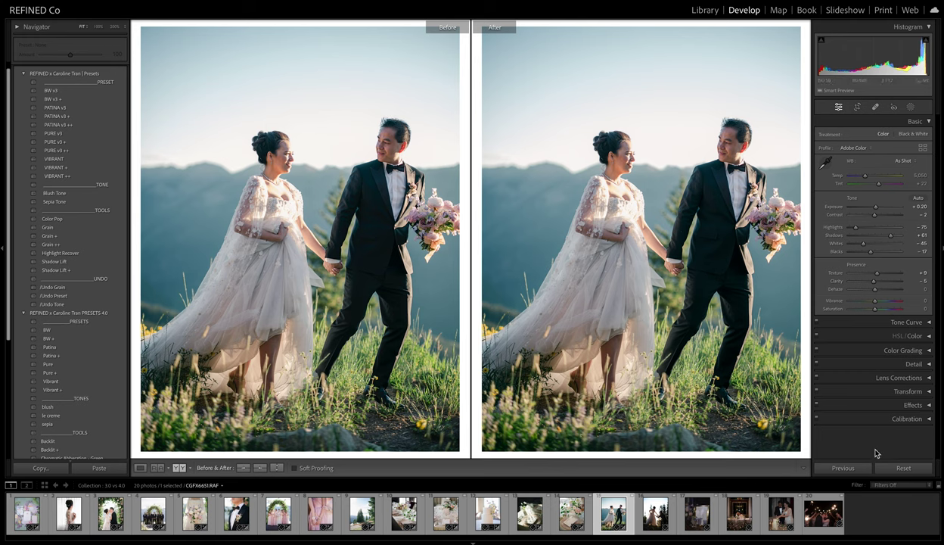
Step: Apply 4.0 Patina to the mountain couple's After version, and compare the Backlit and Backlit + tool presets, keeping Backlit
click(57, 356)
click(53, 347)
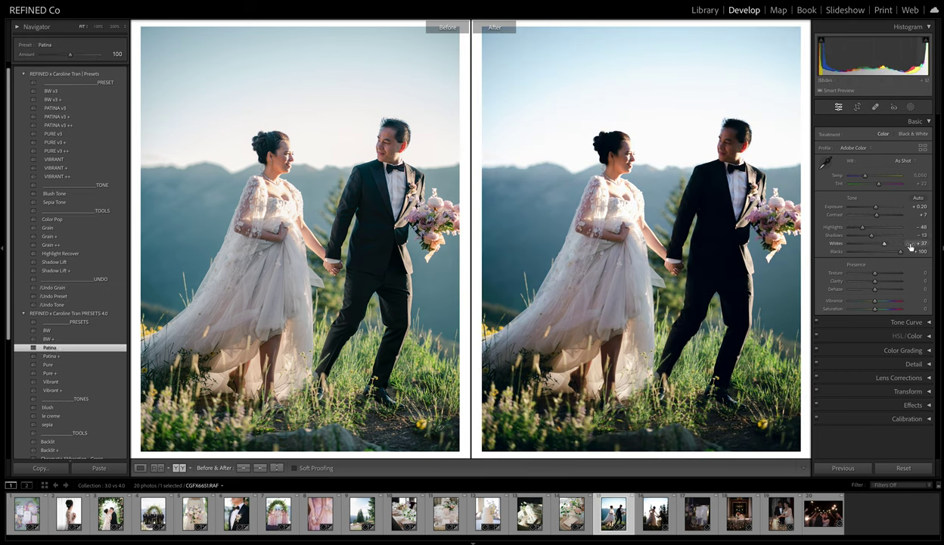
scroll(57, 371, down, 3)
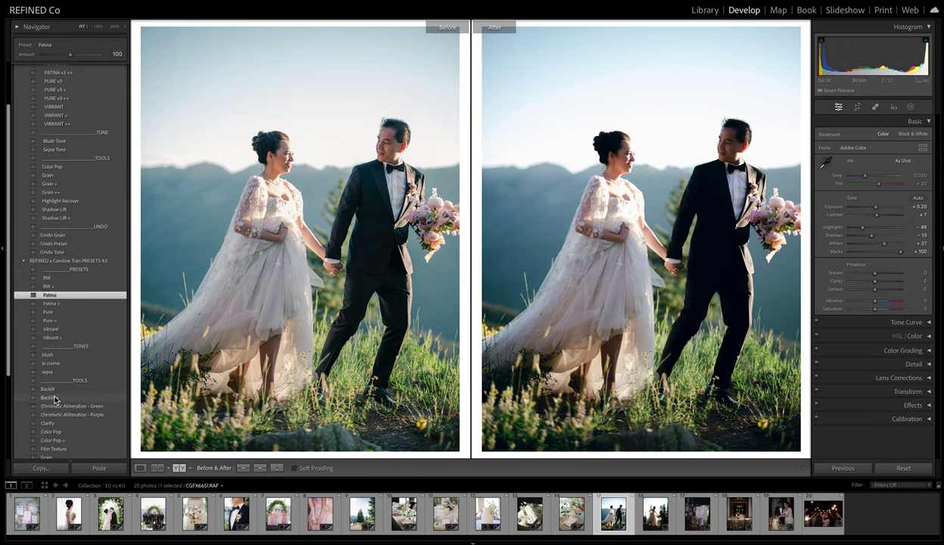
click(57, 349)
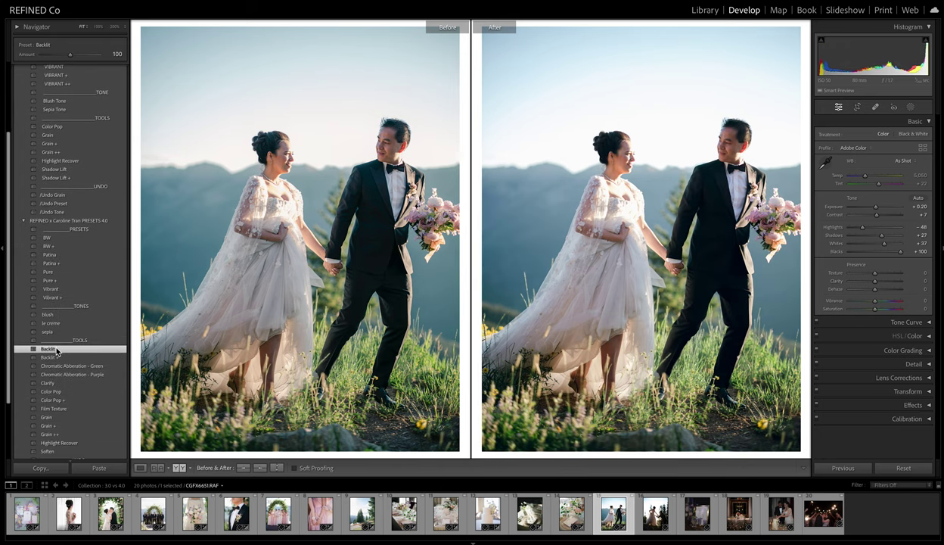
click(53, 359)
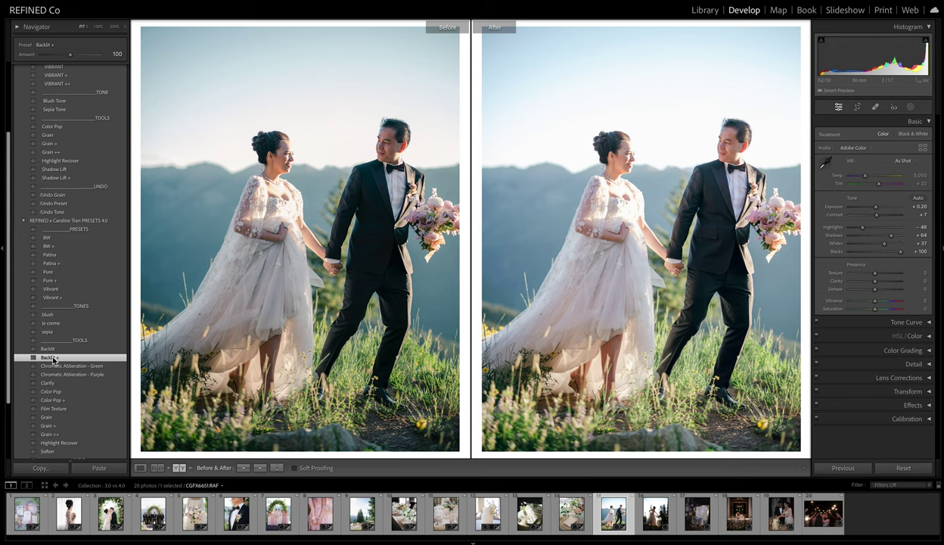
click(53, 349)
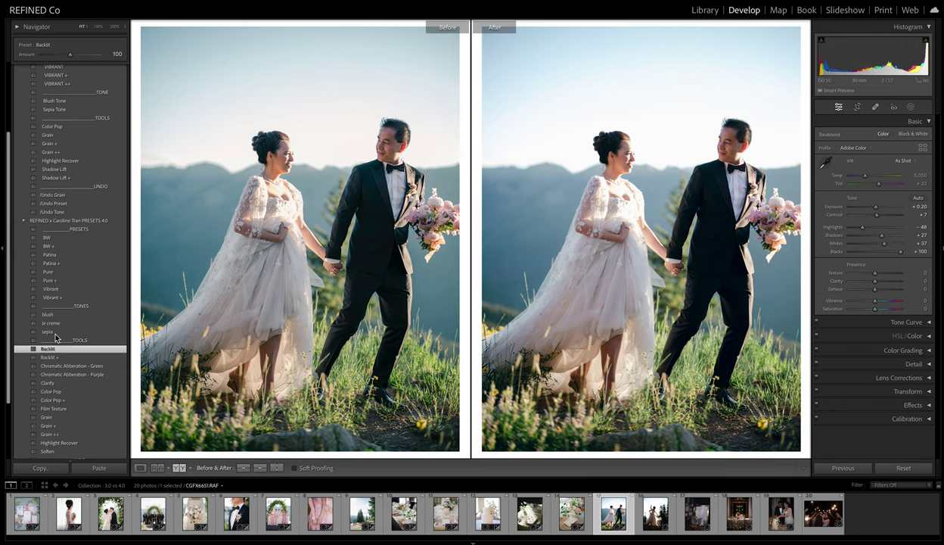
Step: Set the mountain couple's After version to shadows +37 and temperature 5,405
drag(882, 240, 886, 240)
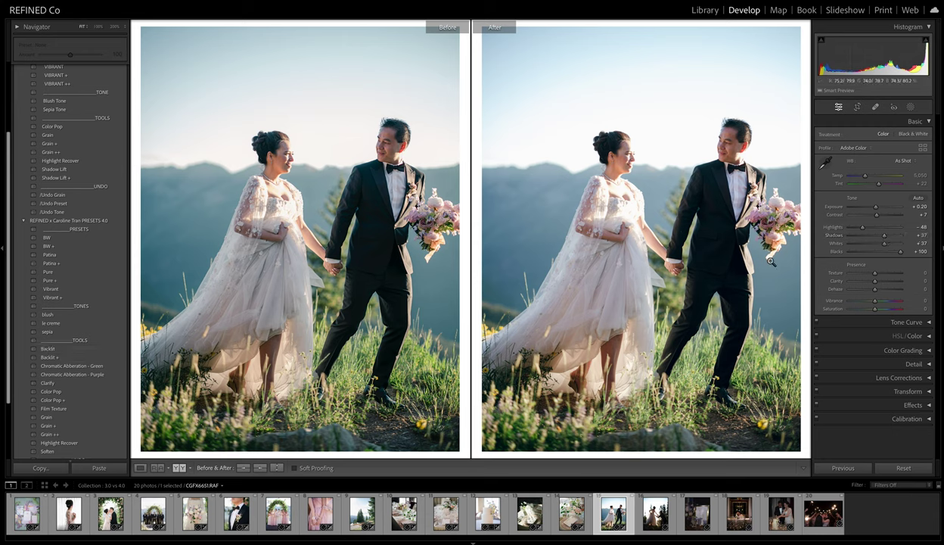
drag(866, 179, 867, 179)
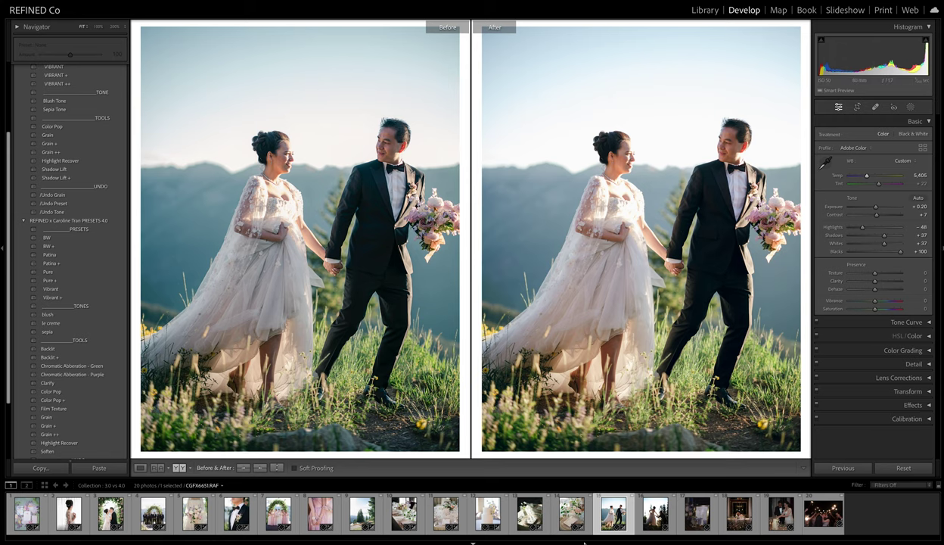
Step: Apply 4.0 BW to the backlit photo of the couple among the trees, with exposure +0.20 and shadows +19
click(655, 511)
scroll(58, 235, up, 2)
scroll(61, 242, down, 2)
click(62, 233)
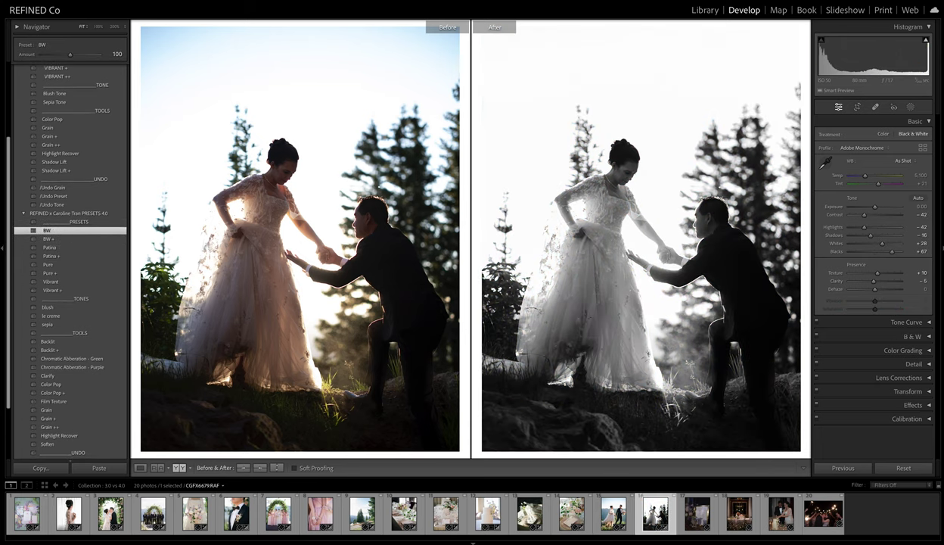
drag(872, 236, 876, 212)
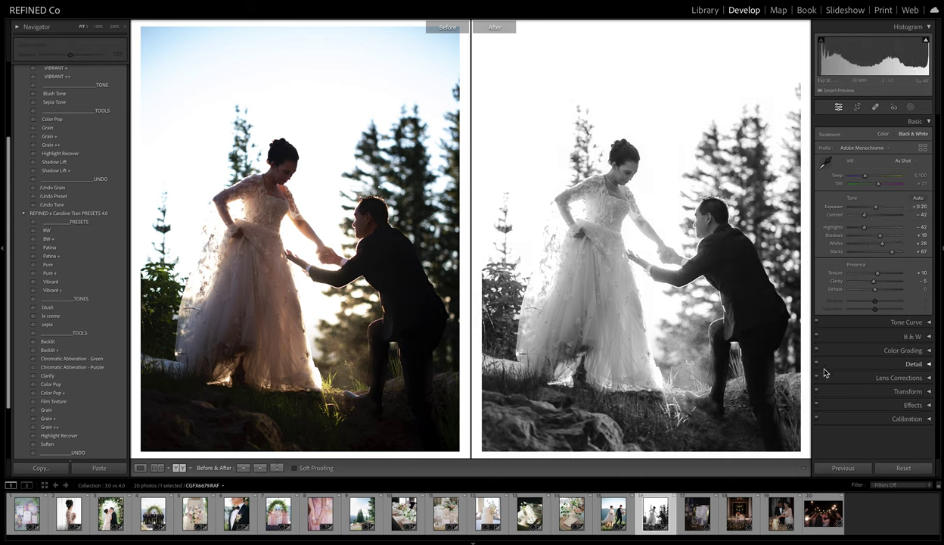
Step: Add the 4.0 Film Texture and Grain ++ tool presets to the black-and-white photo and inspect the grain up close
click(48, 418)
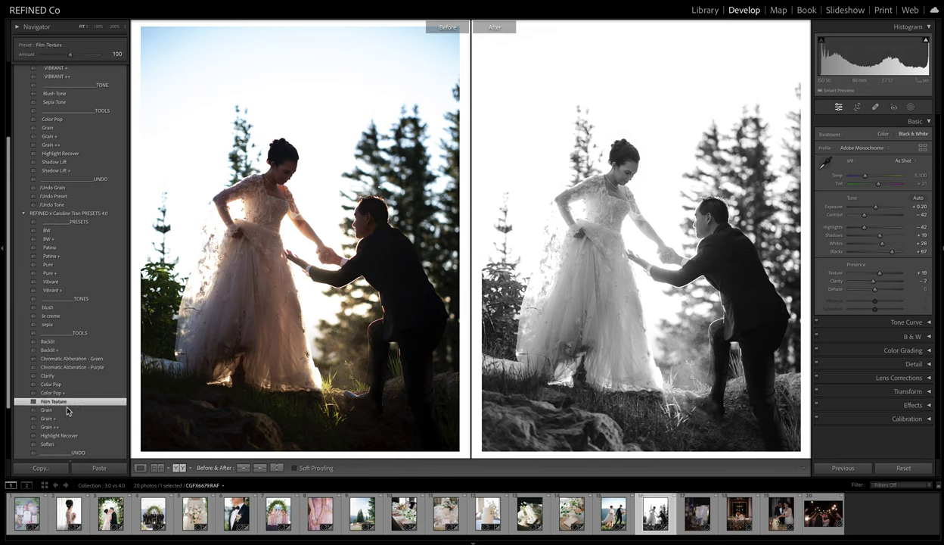
click(50, 419)
click(51, 427)
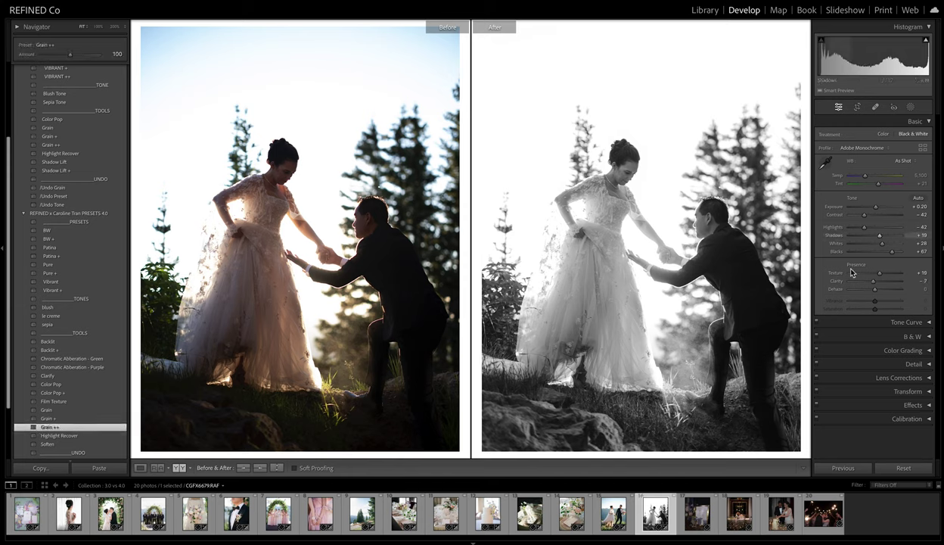
click(687, 368)
drag(687, 369, 794, 427)
Step: Apply PURE v3 to the cocktail sign photo with exposure +1.05 and temperature 4,388, and copy the settings to the Before version
click(684, 511)
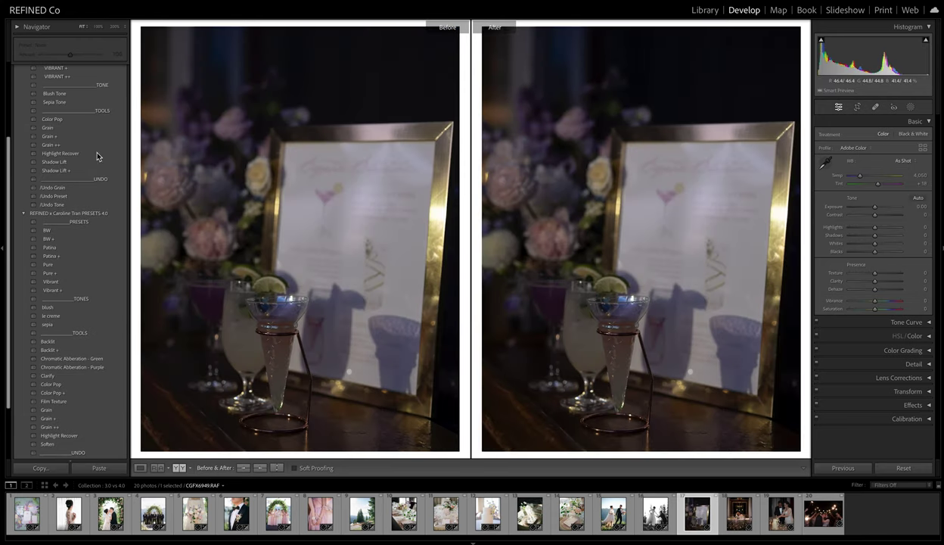
scroll(77, 146, up, 4)
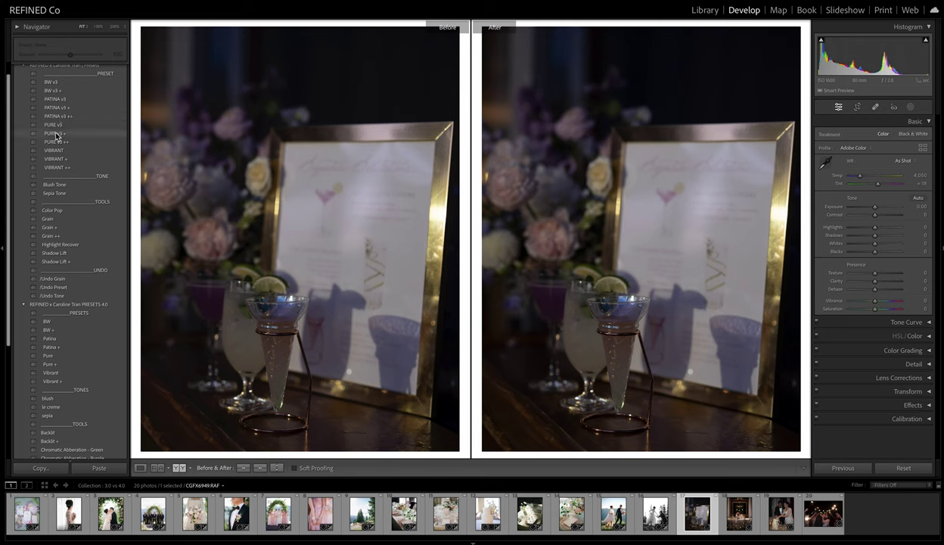
click(53, 124)
drag(872, 206, 860, 177)
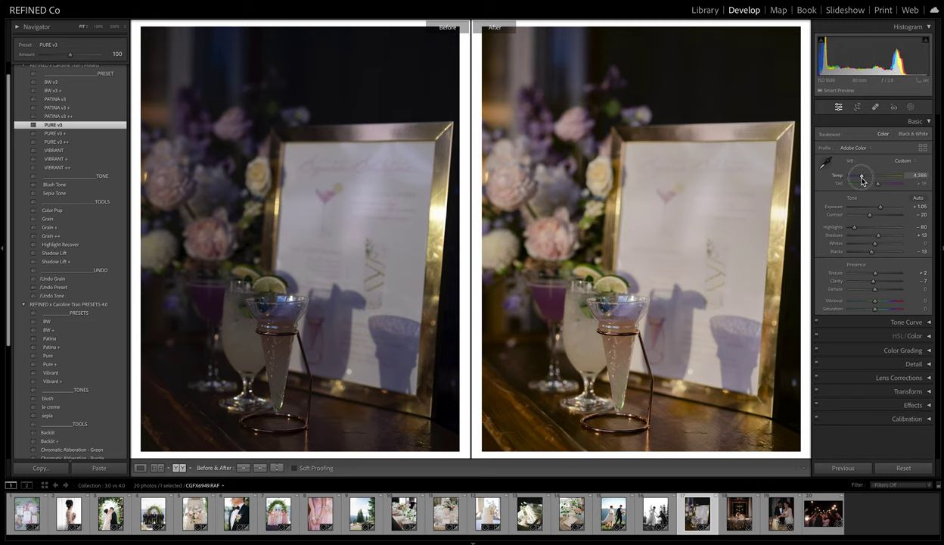
click(261, 468)
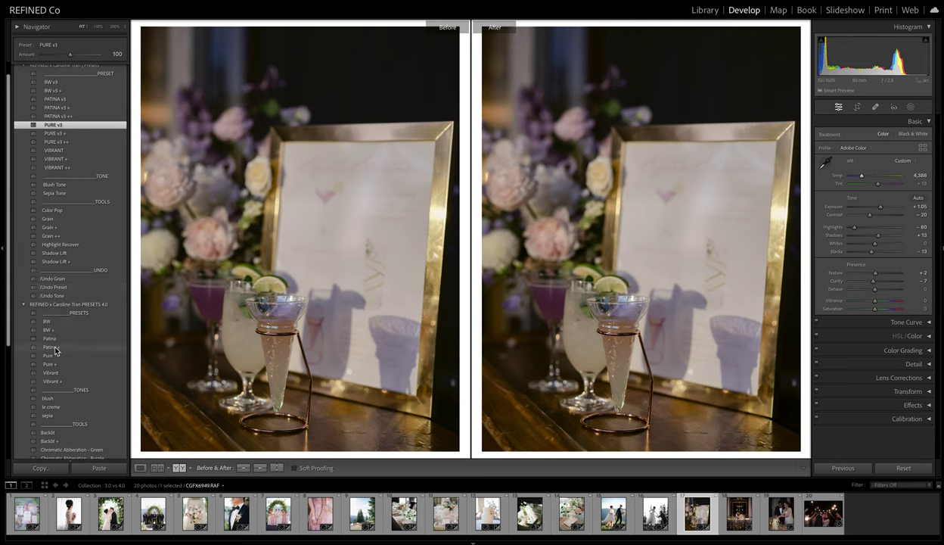
Step: Replace PURE v3 with 4.0 Pure on the cocktail sign's After version, and set highlights to -65 and exposure to +1.20
click(53, 287)
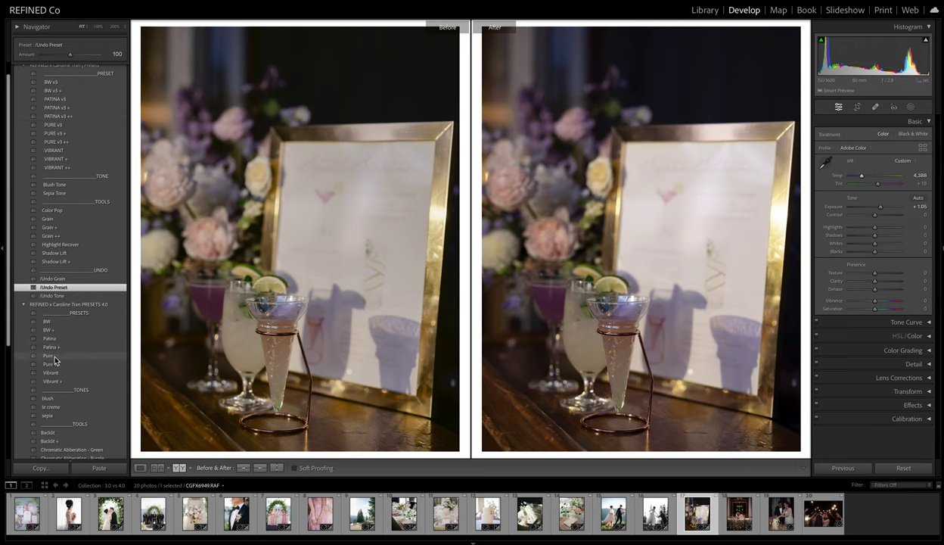
click(53, 355)
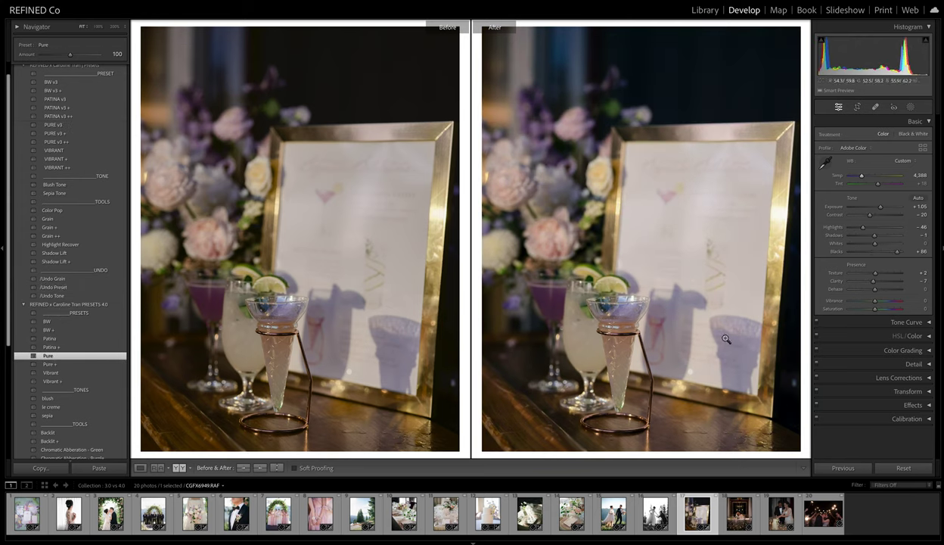
mouse_move(880, 211)
mouse_down()
mouse_move(857, 227)
mouse_move(885, 213)
mouse_up()
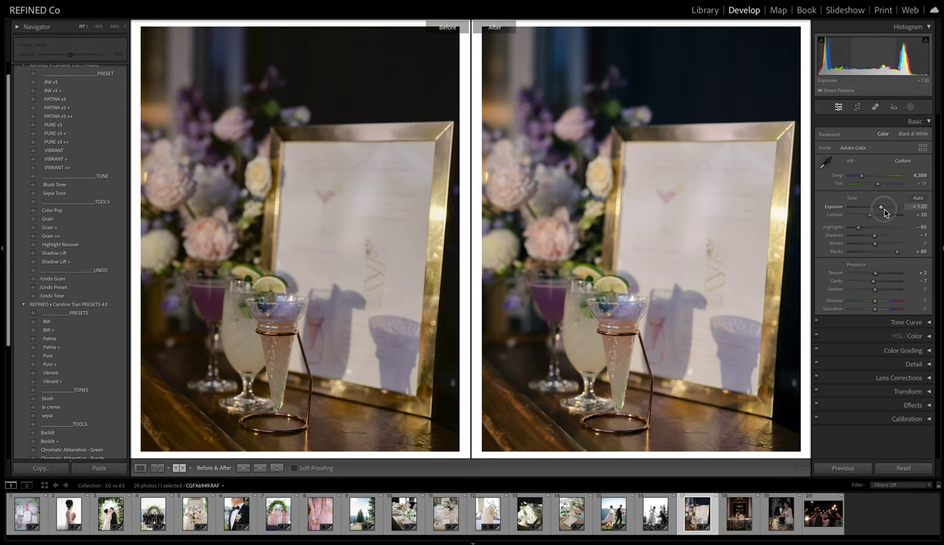
Step: Apply Auto white balance and PURE v3 with exposure +0.95 to the kissing couple's table photo, and copy the settings to the Before version
click(745, 519)
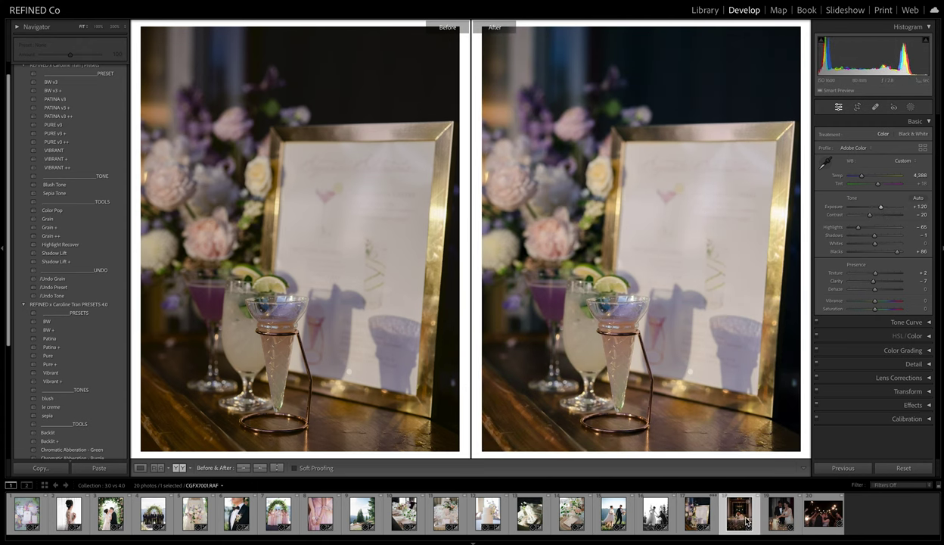
click(907, 161)
click(907, 172)
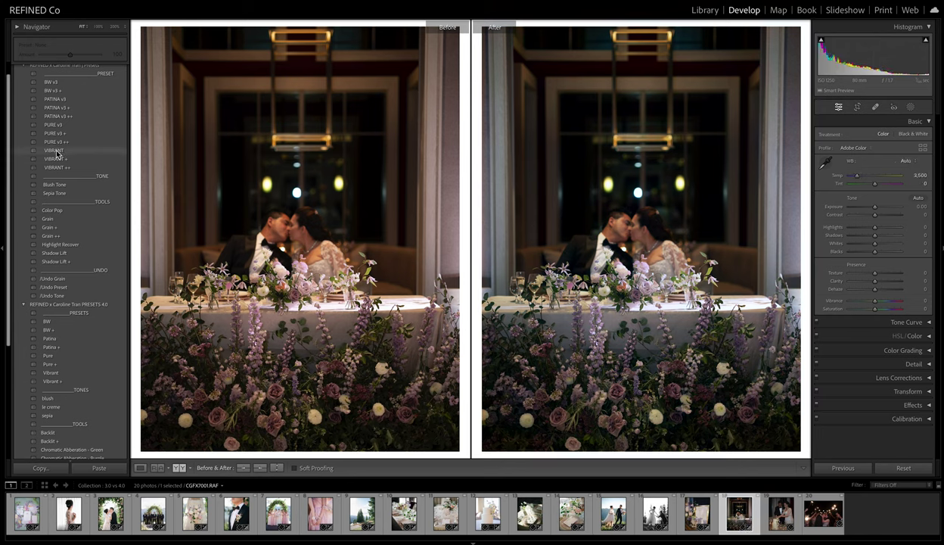
click(57, 124)
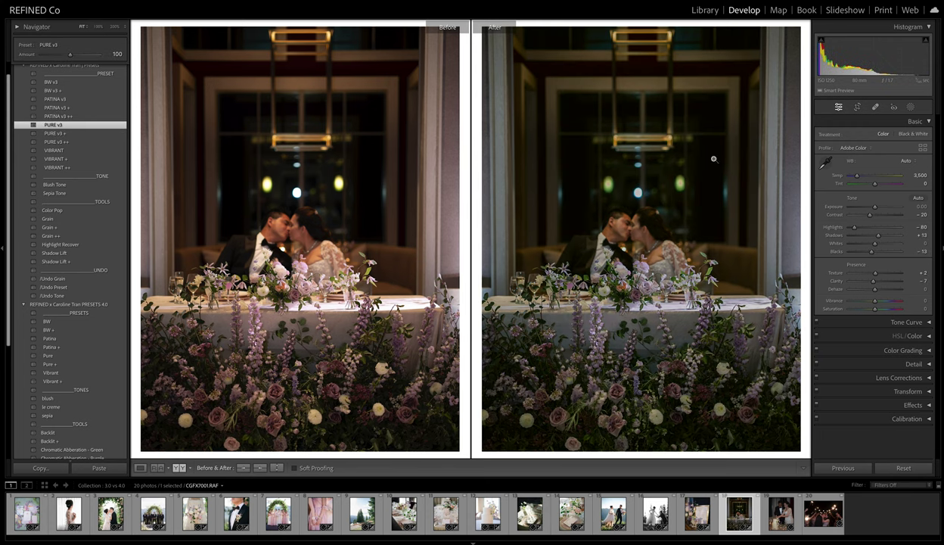
drag(876, 210, 881, 208)
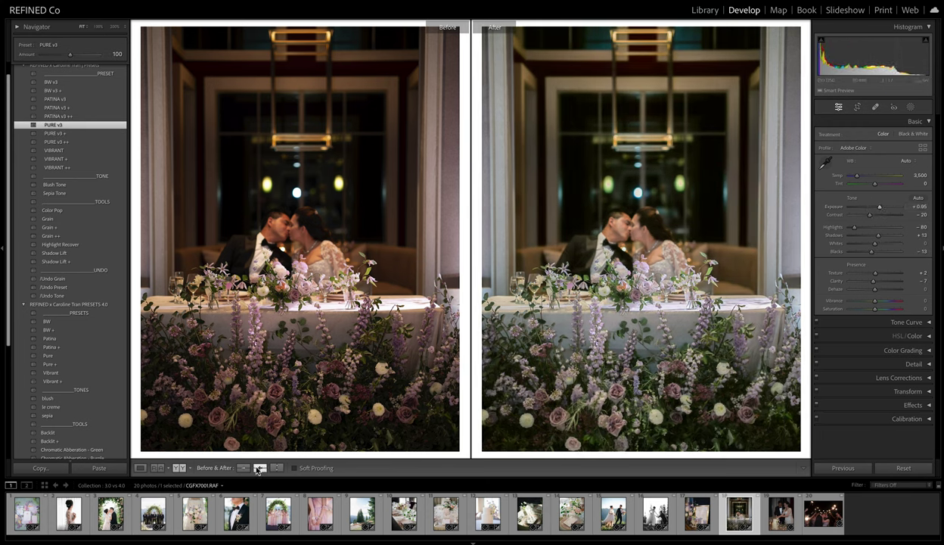
click(259, 467)
Step: Replace PURE v3 with 4.0 Pure on the kissing couple's After version, and set temperature to 3,669 and exposure to +0.80
click(64, 287)
click(49, 355)
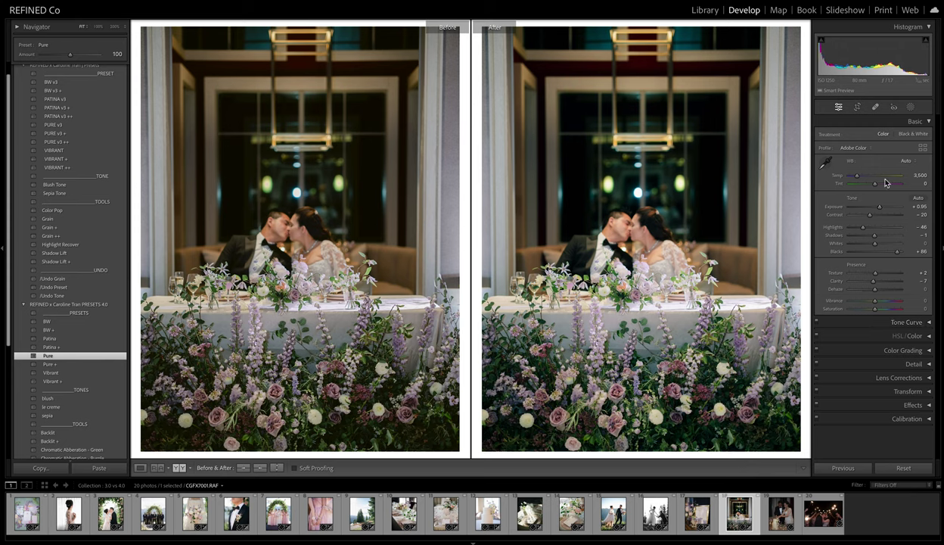
mouse_move(857, 177)
mouse_down()
mouse_move(881, 211)
mouse_move(859, 182)
mouse_up()
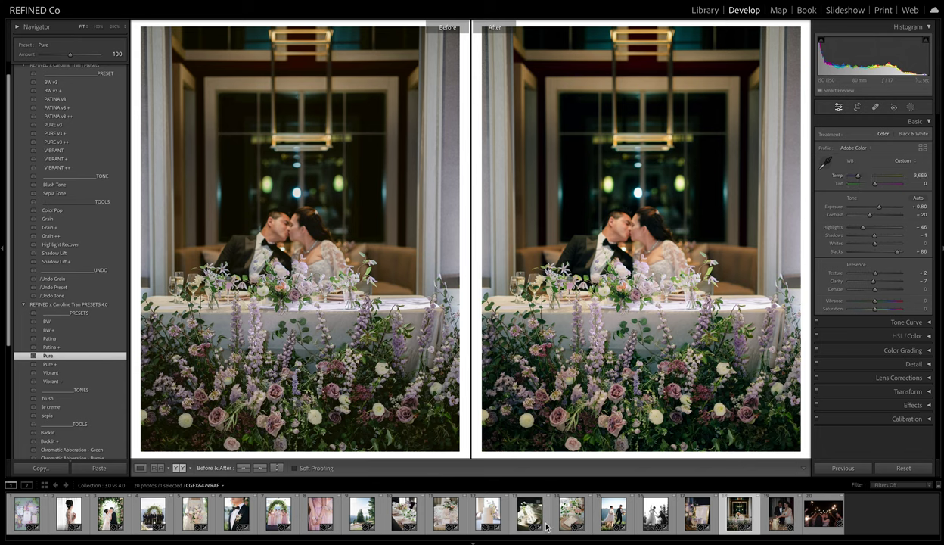
Step: Apply PATINA v3 with exposure +1.05 to the cake-cutting photo, and copy the settings to the Before version
click(776, 513)
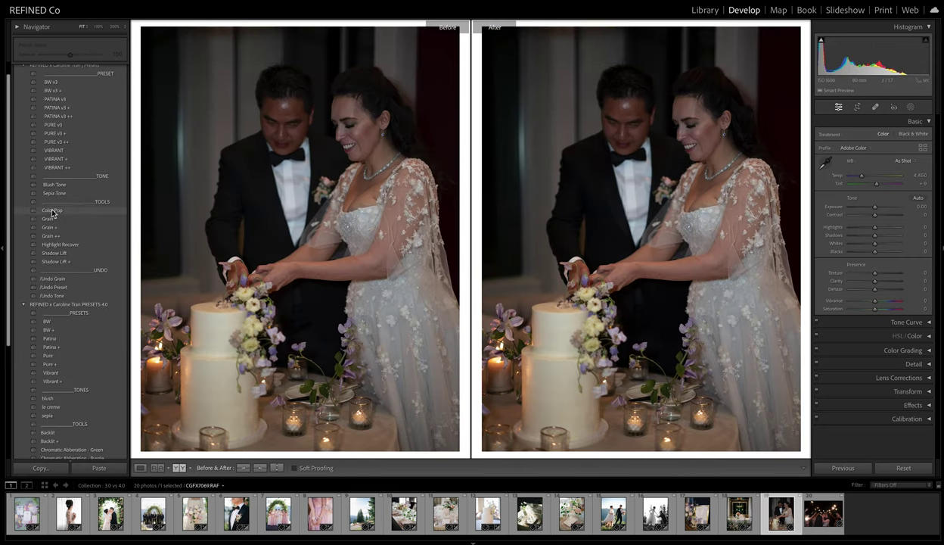
scroll(55, 213, up, 1)
click(55, 117)
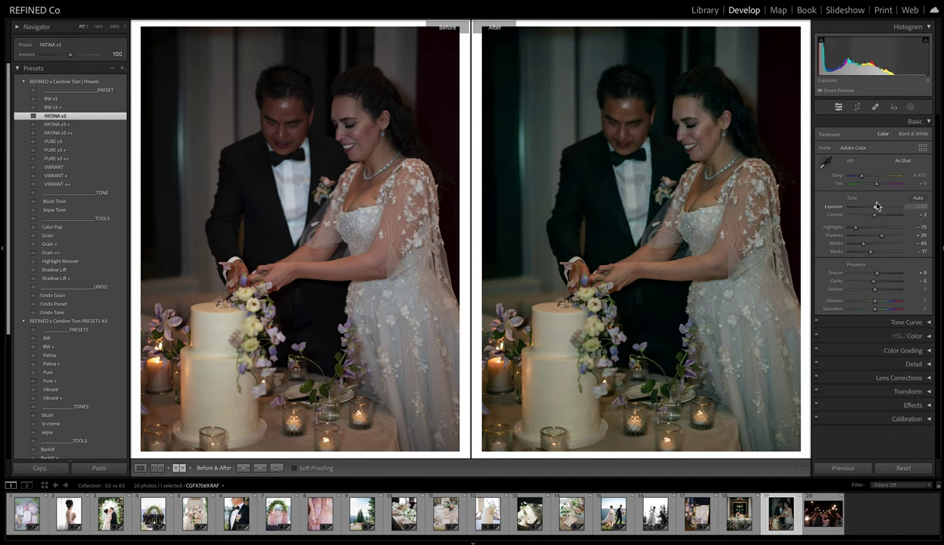
drag(875, 206, 880, 205)
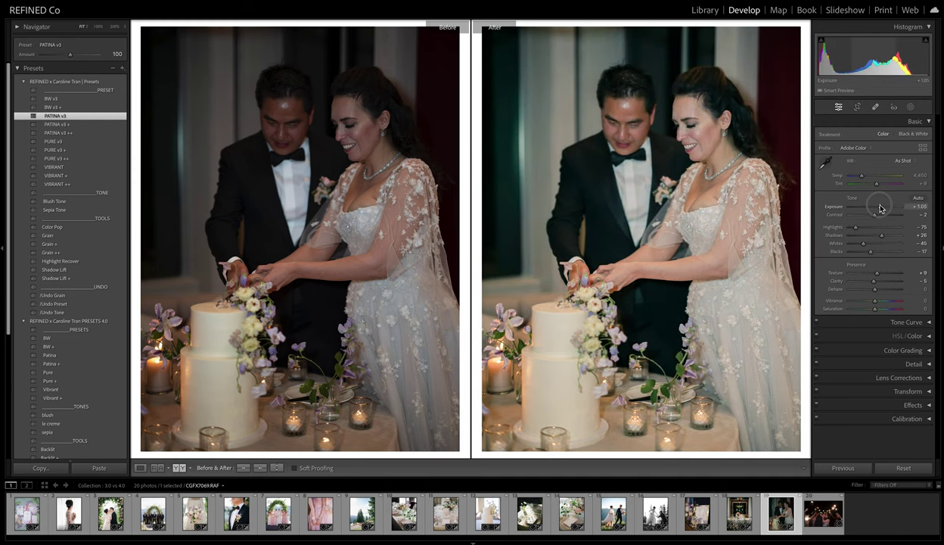
click(260, 468)
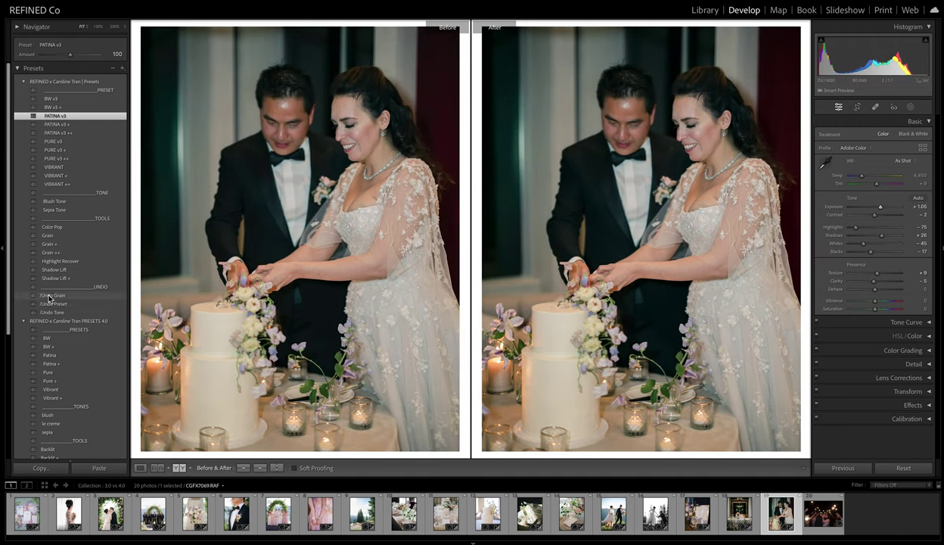
Step: Apply 4.0 Patina to the cake-cutting photo's After version and compare both versions up close
click(48, 355)
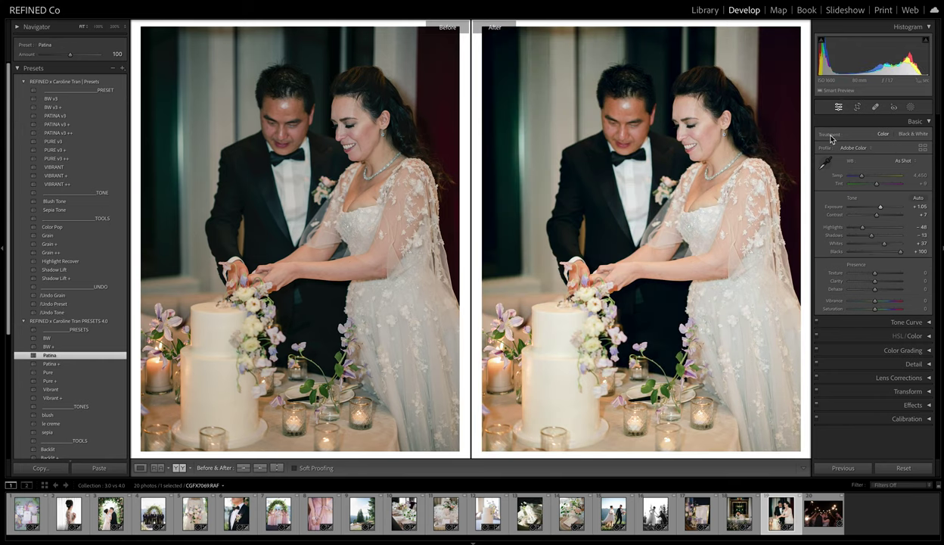
click(627, 185)
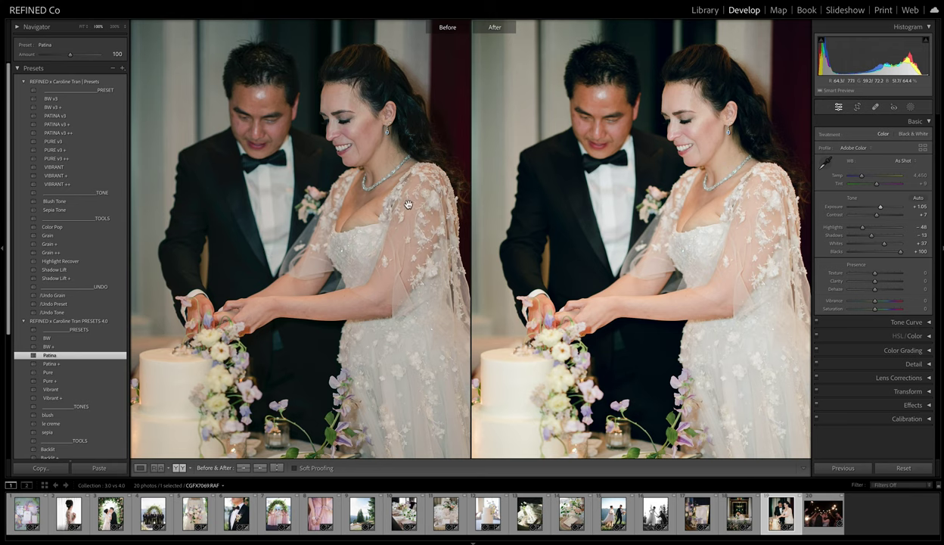
click(702, 273)
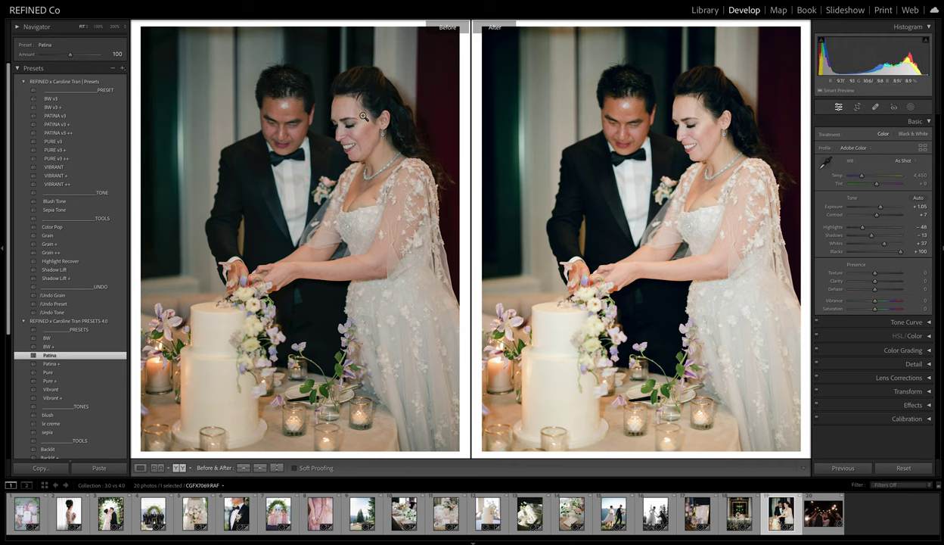
Step: Correct the sparkler photo with Auto white balance adjusted to temperature 2,913 and tint -5, and exposure +0.60
click(813, 529)
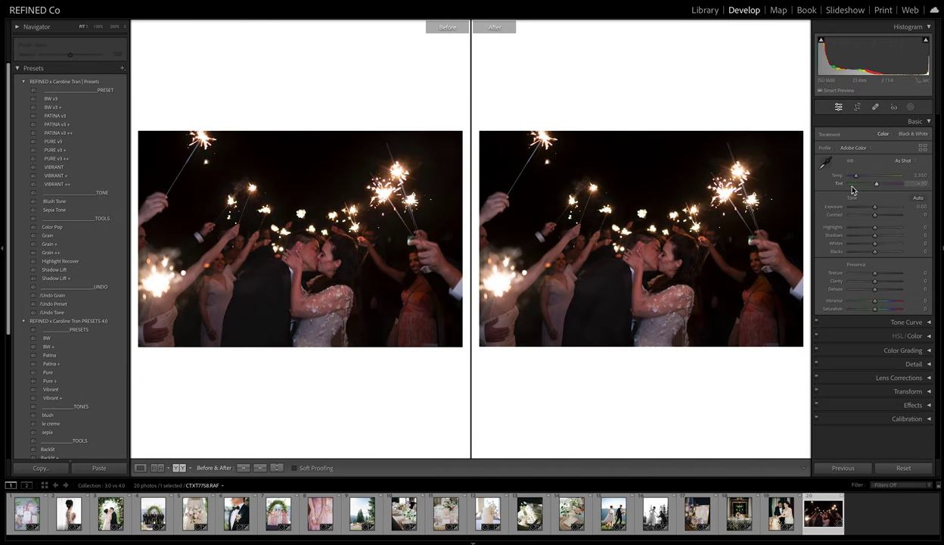
click(904, 161)
click(855, 177)
drag(875, 210, 878, 209)
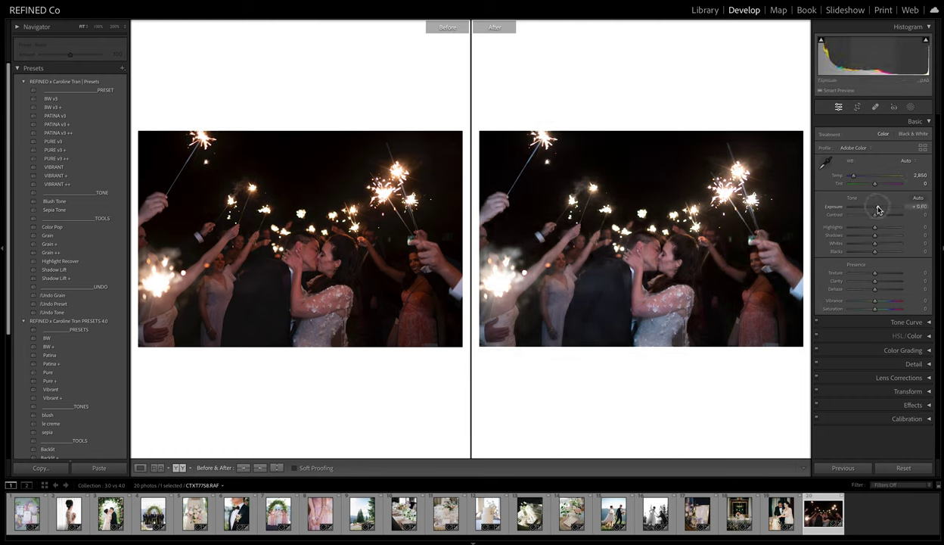
drag(875, 186, 876, 189)
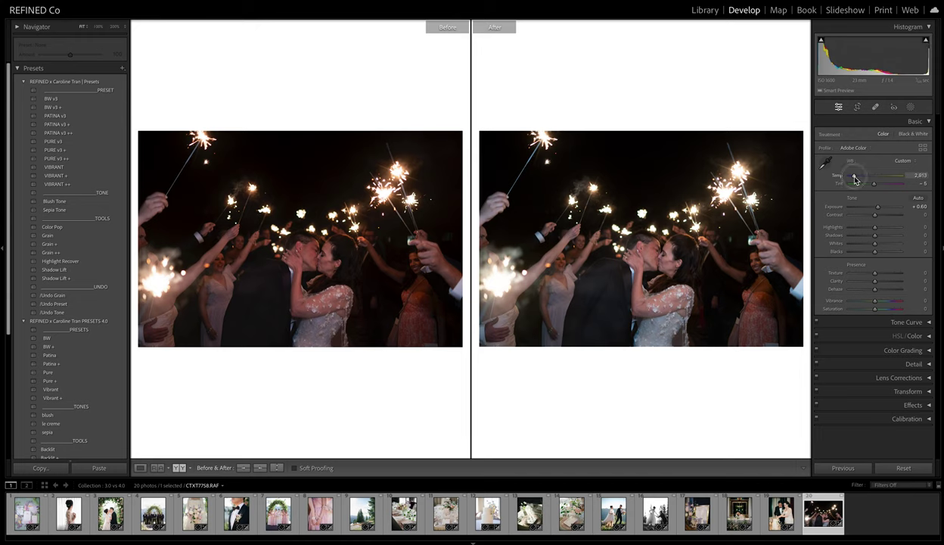
Step: Apply PURE v3 to the sparkler photo with exposure +1.30, and copy the settings to the Before version
click(64, 143)
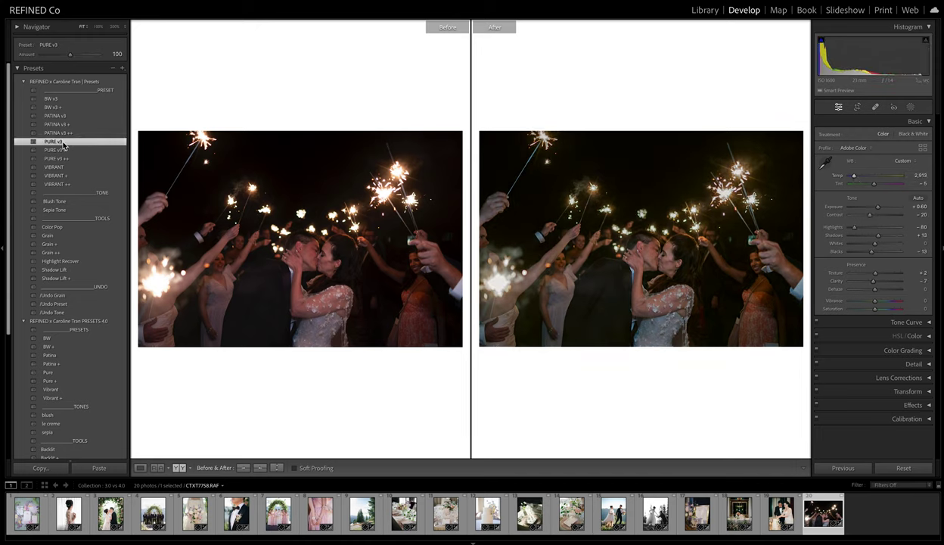
drag(877, 207, 881, 206)
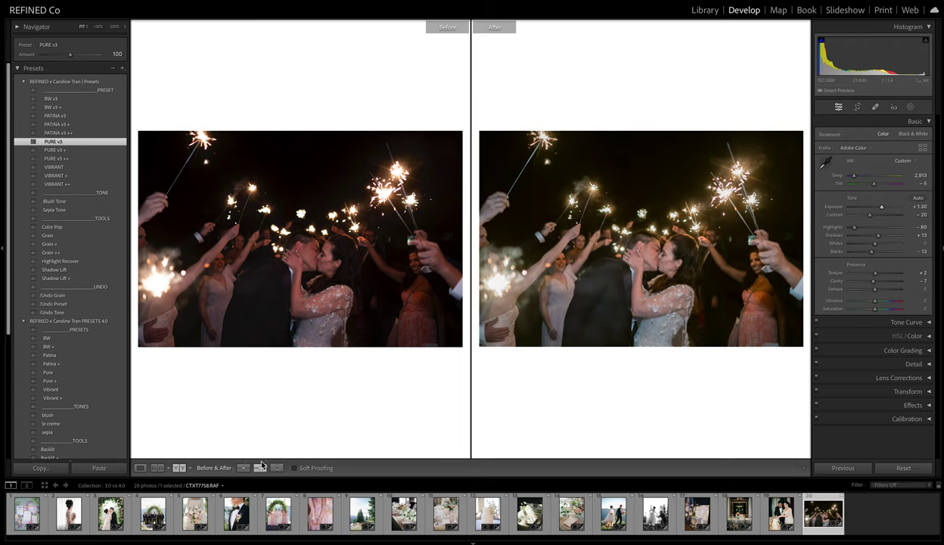
Step: Replace PURE v3 with 4.0 Pure + on the sparkler photo's After version, and set temperature to 2,987 and tint to -8
click(57, 305)
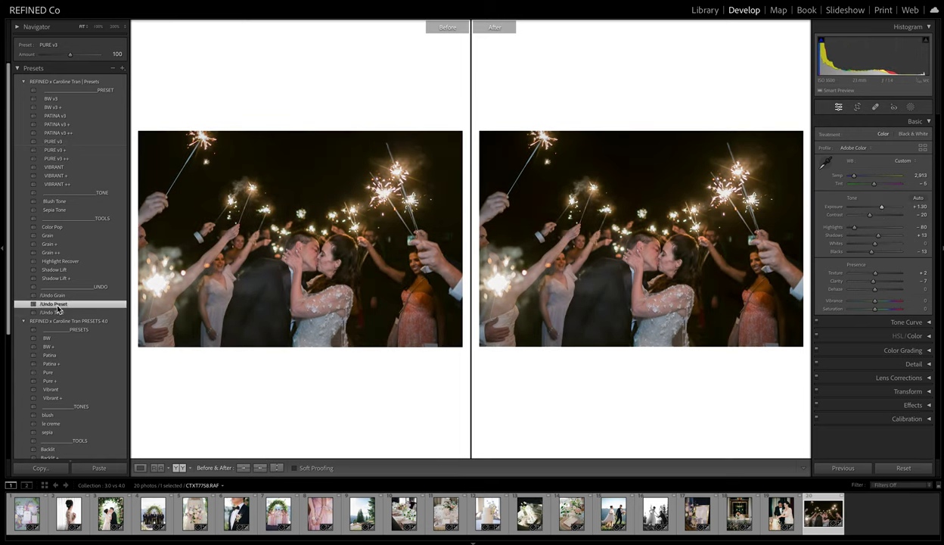
click(53, 373)
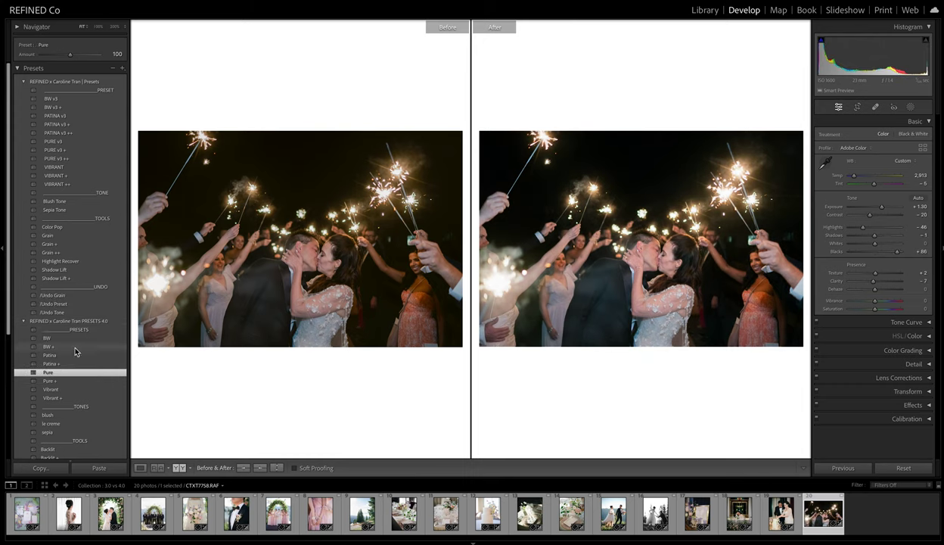
click(53, 381)
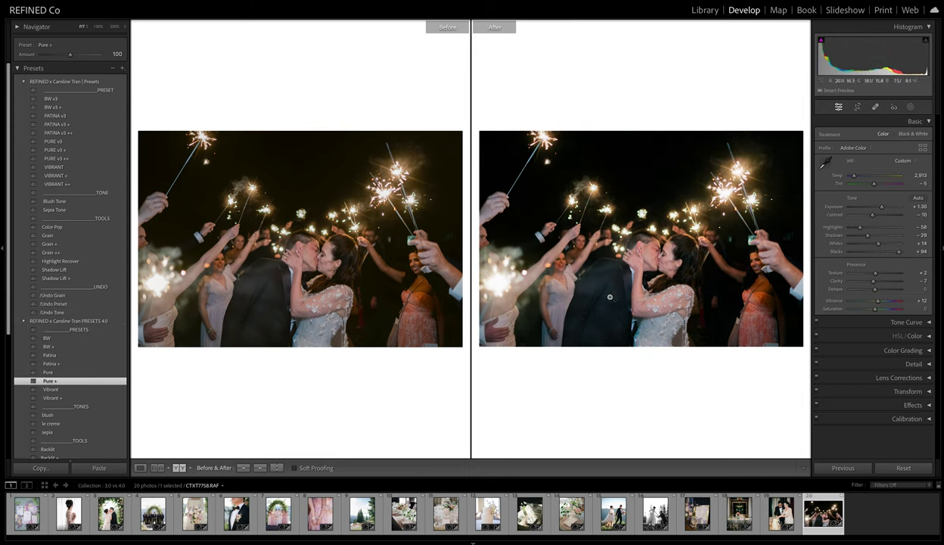
click(684, 303)
click(560, 323)
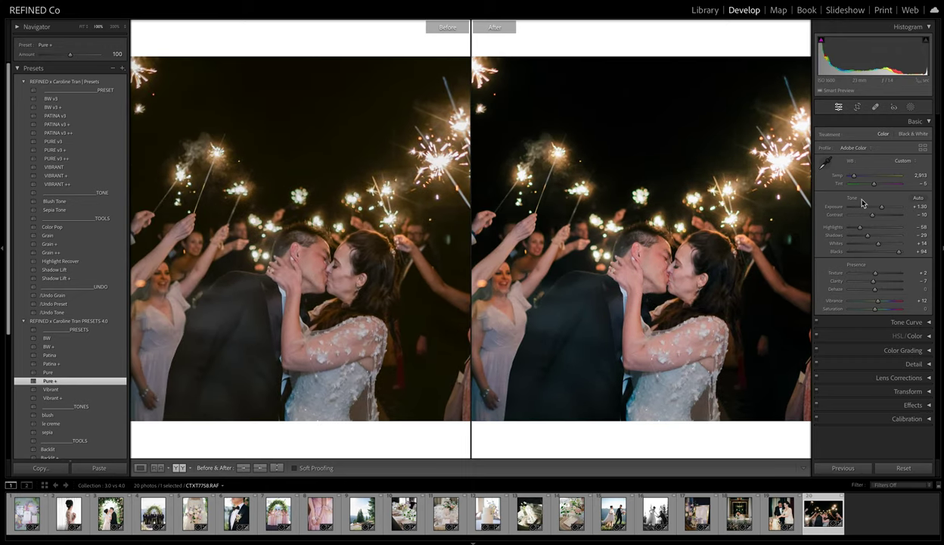
drag(852, 176, 873, 187)
Step: Convert the sparkler photo's After version to black and white with the 4.0 BW + preset
click(56, 339)
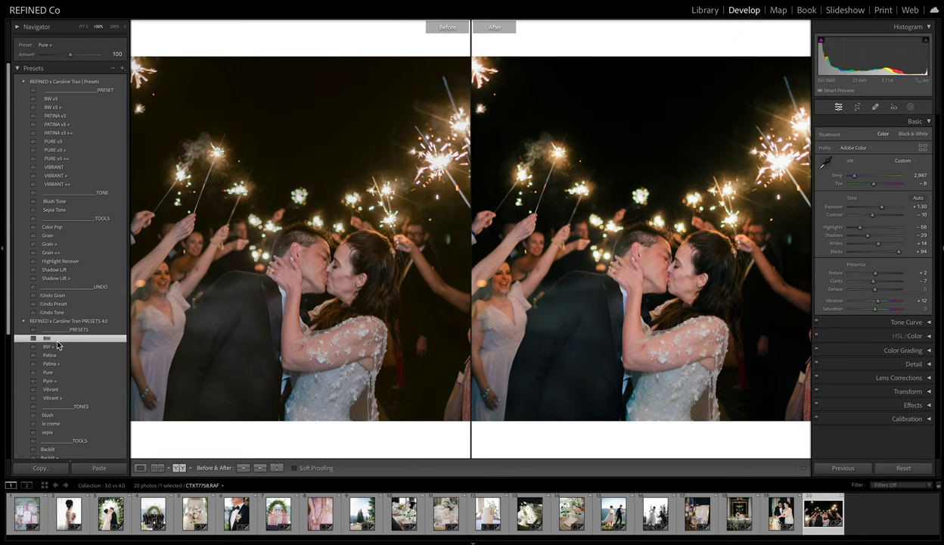
click(47, 346)
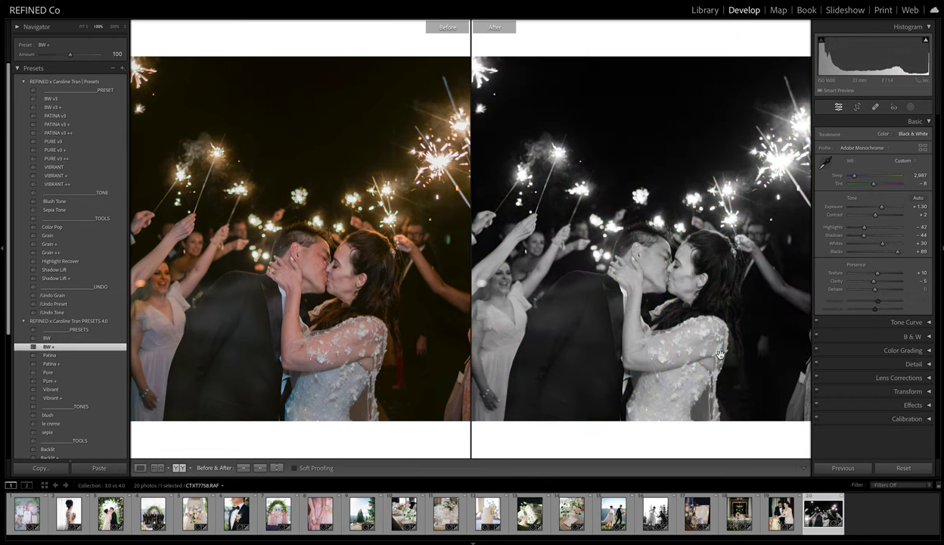